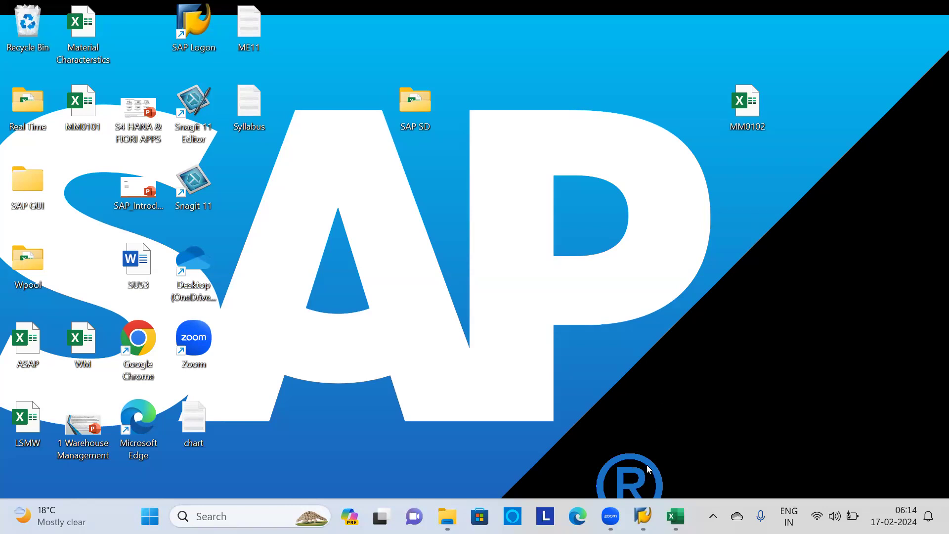
Switch to the SAP session, leave the open table display and start transaction SE16N
{"action": "mouse_move", "coordinate": [643, 517]}
{"action": "left_click", "coordinate": [703, 434]}
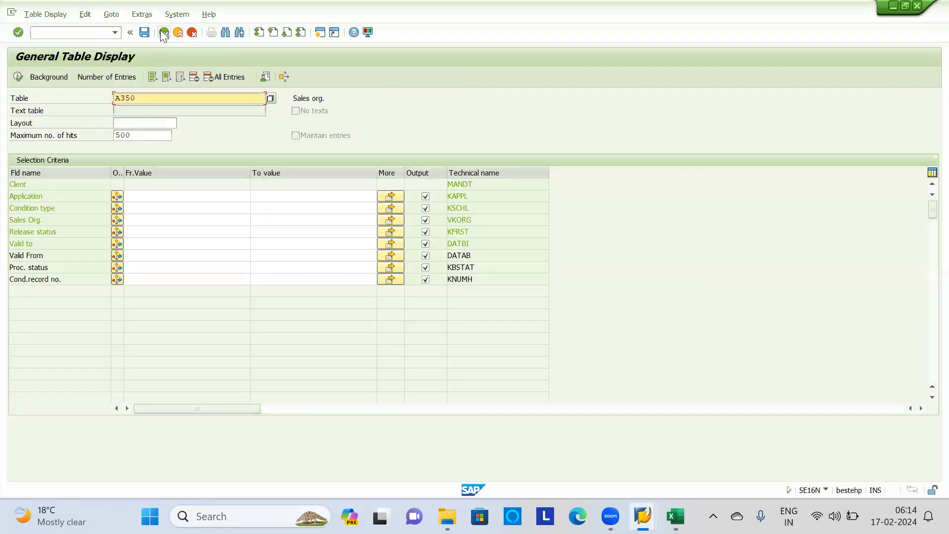
{"action": "left_click", "coordinate": [164, 32]}
{"action": "type", "text": "se16n"}
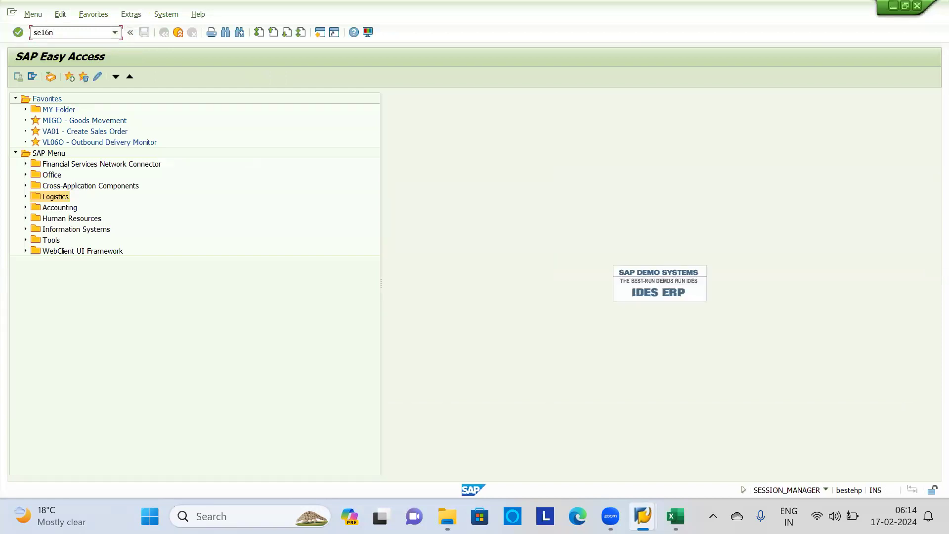
{"action": "key", "text": "Return"}
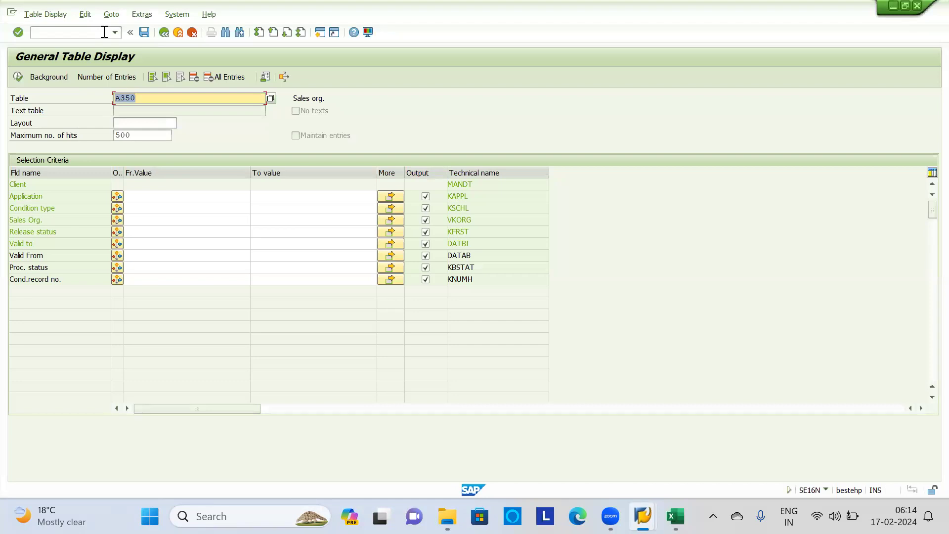
Load table KNA1 in the general table display in place of the previous table
{"action": "key", "text": "BackSpace"}
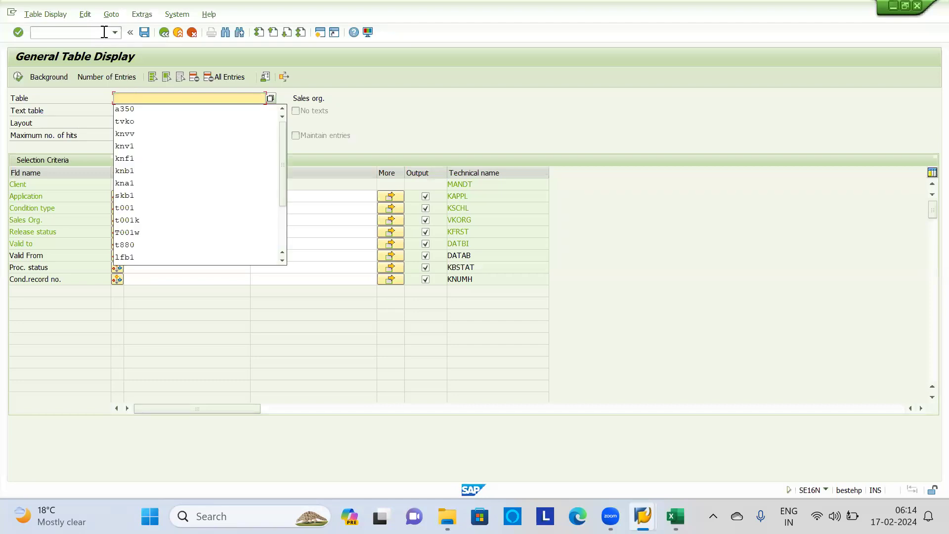
{"action": "key", "text": "Tab"}
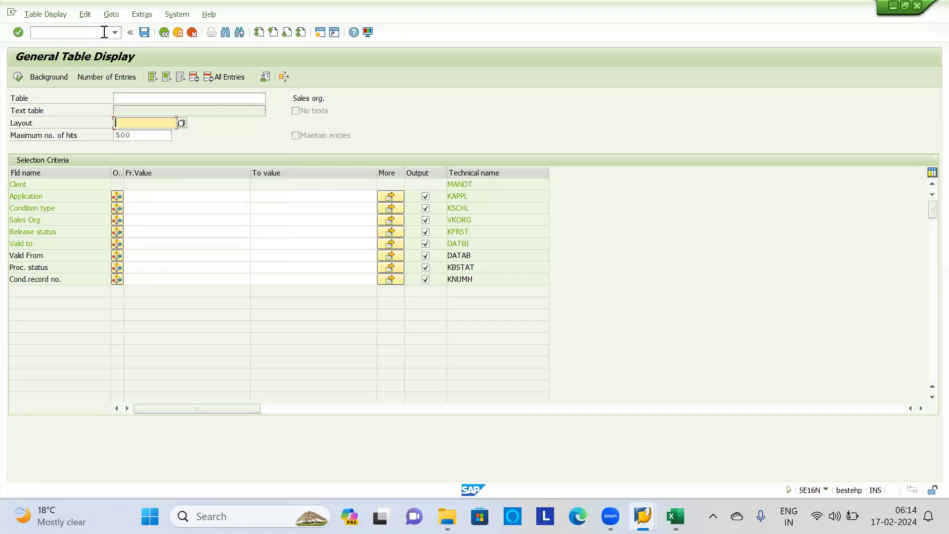
{"action": "left_click", "coordinate": [129, 99]}
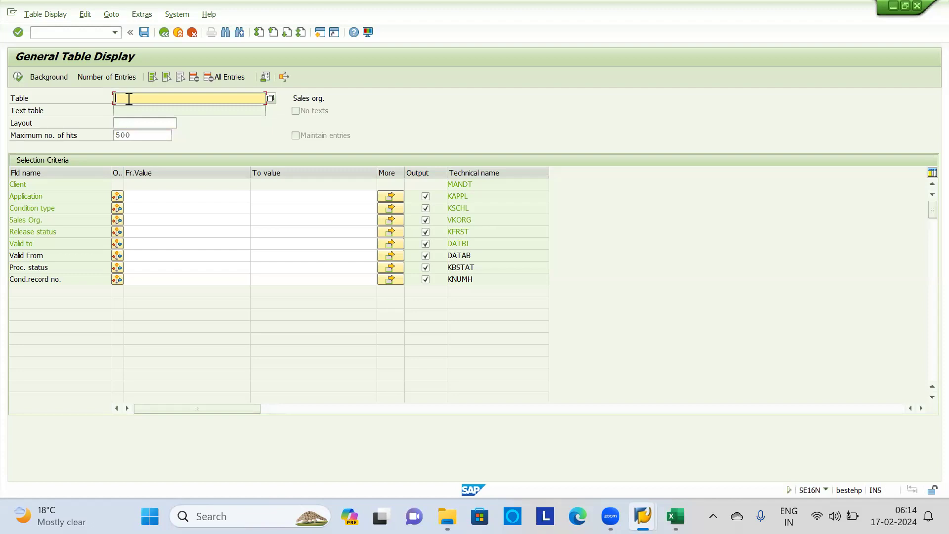
{"action": "type", "text": "kna1"}
{"action": "key", "text": "Return"}
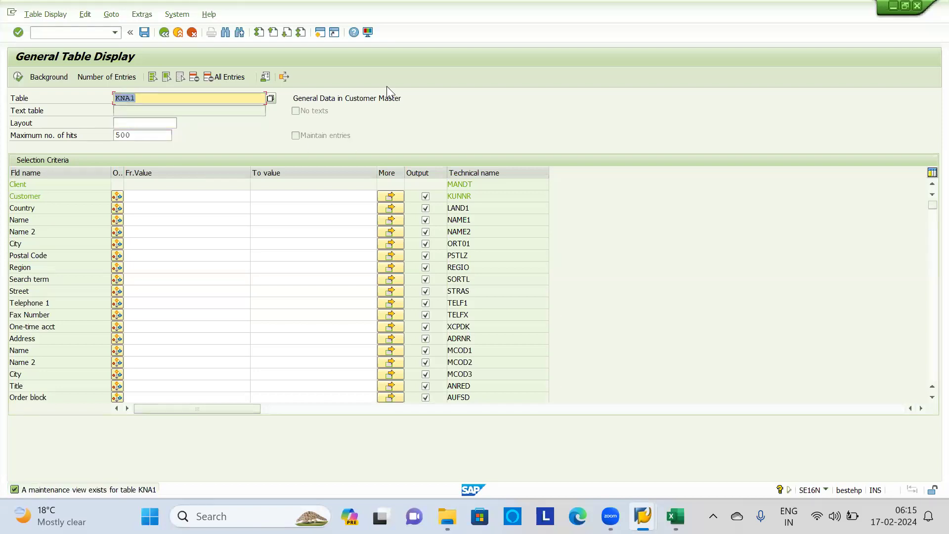
Set the City criterion to Pune and list the matching customer master entries
{"action": "left_click", "coordinate": [148, 196]}
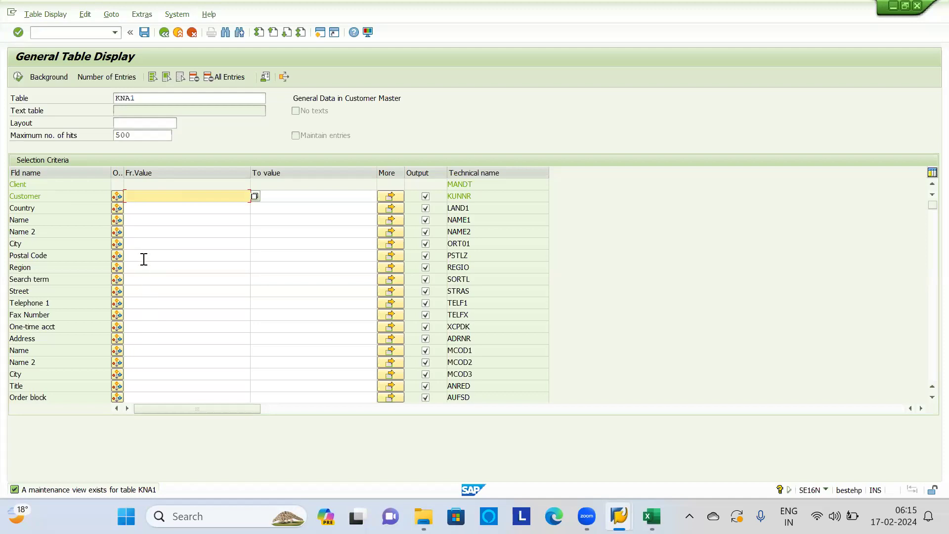
{"action": "left_click", "coordinate": [143, 242]}
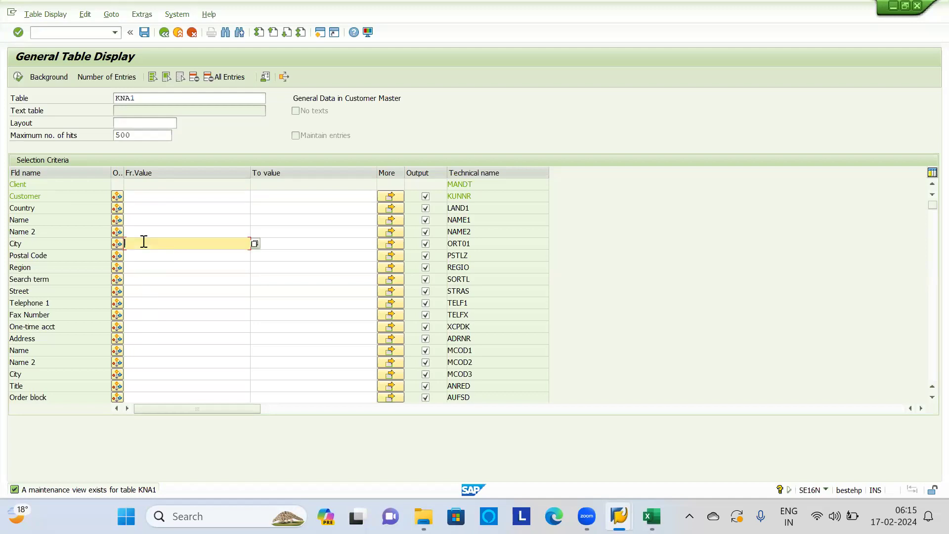
{"action": "type", "text": "Pune"}
{"action": "double_click", "coordinate": [144, 242]}
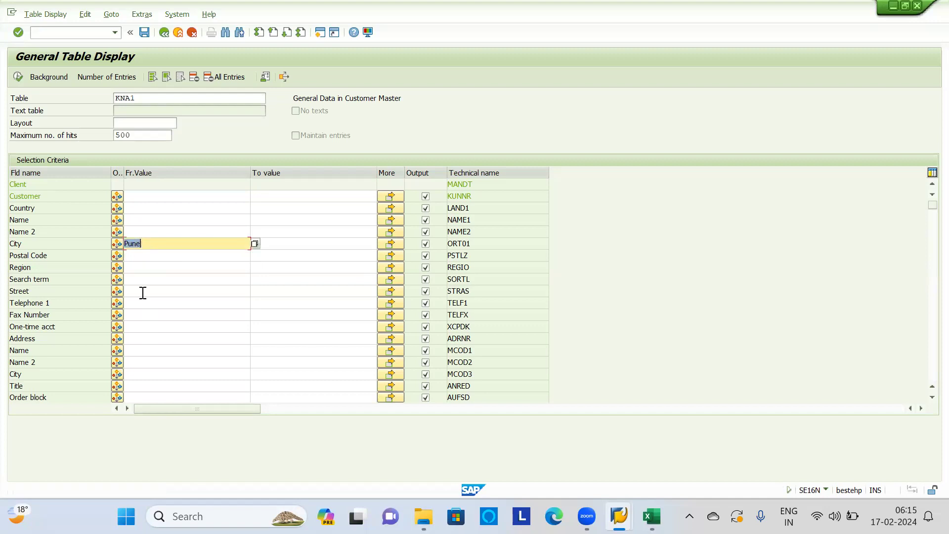
{"action": "key", "text": "F8"}
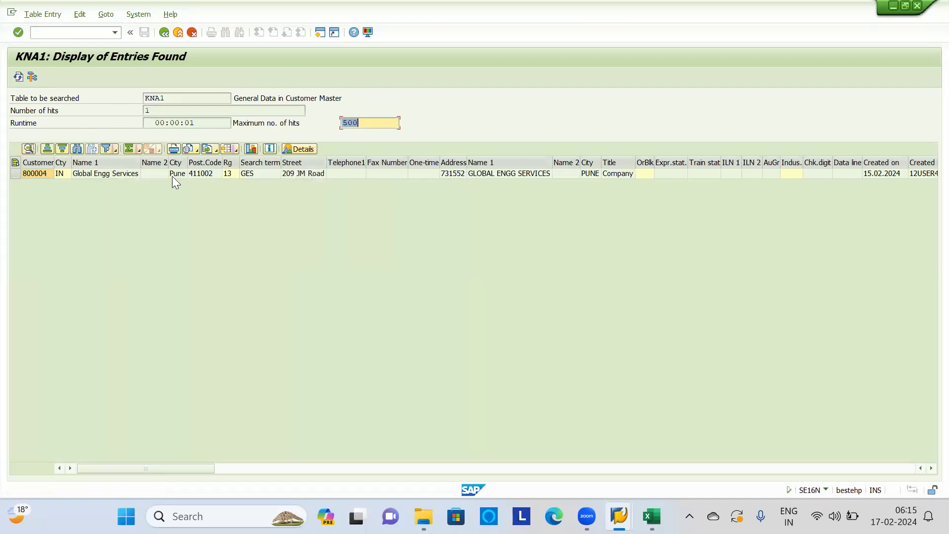
{"action": "left_click", "coordinate": [36, 174]}
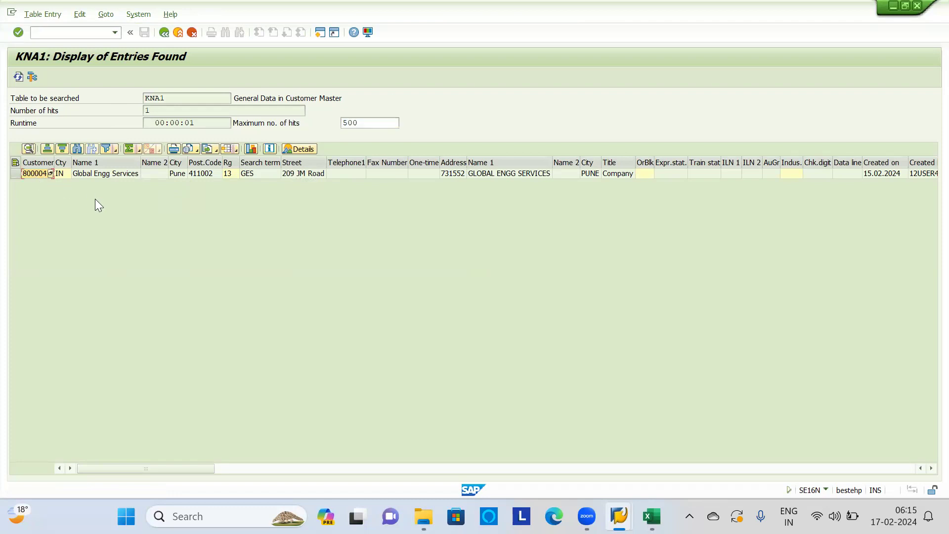
Return to the KNA1 selection criteria and clear the City value
{"action": "left_click", "coordinate": [163, 32]}
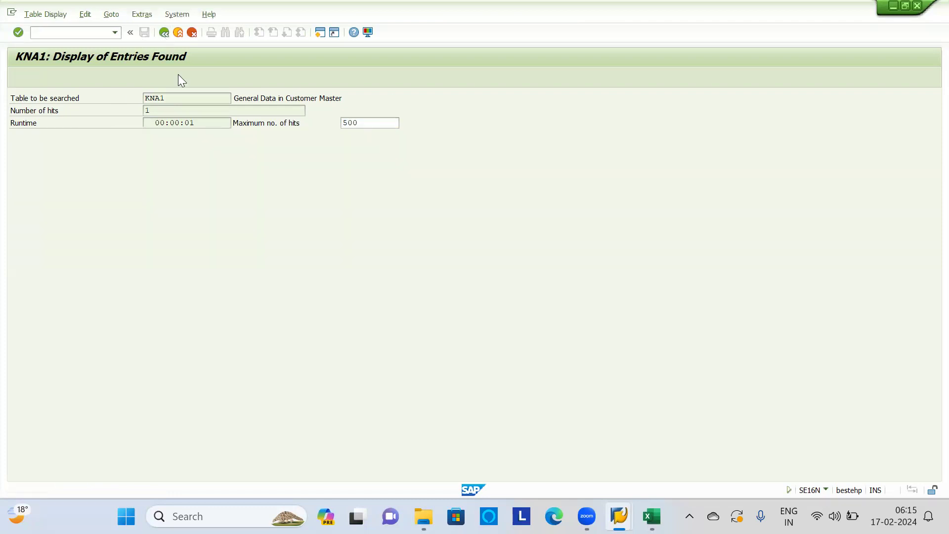
{"action": "left_click", "coordinate": [160, 244]}
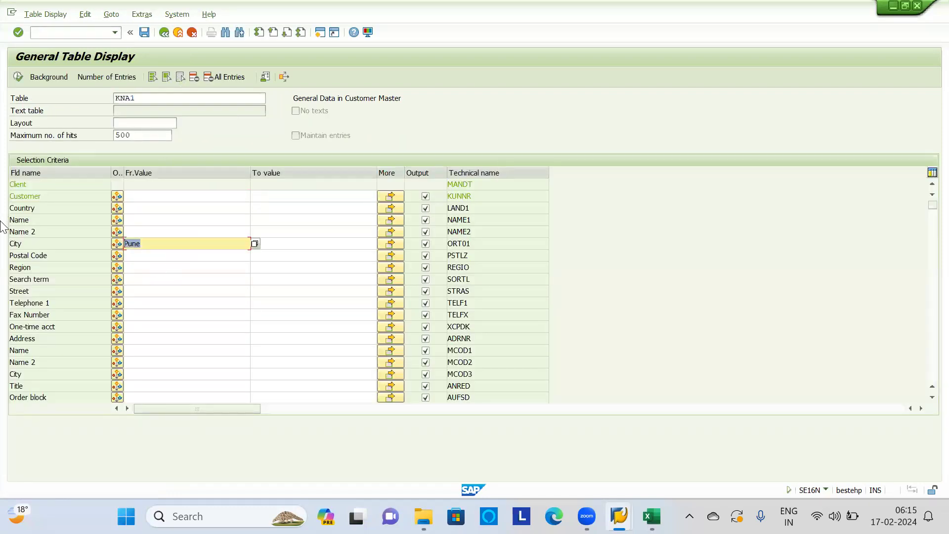
{"action": "key", "text": "BackSpace"}
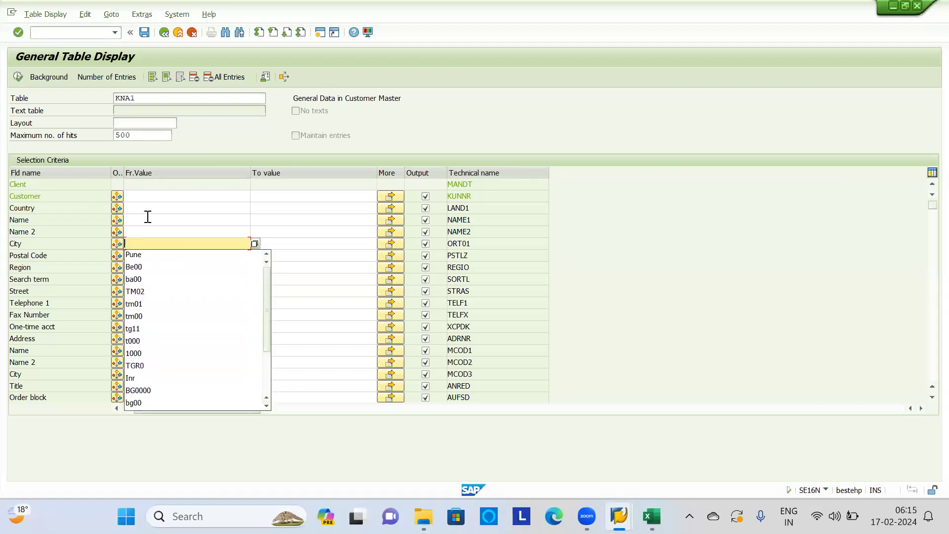
{"action": "left_click", "coordinate": [295, 235]}
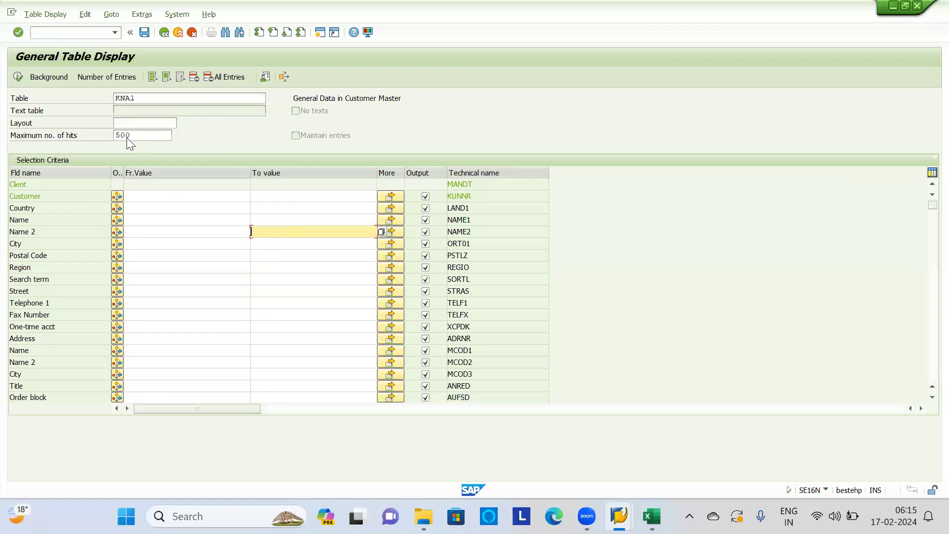
Set the Country criterion to US
{"action": "left_click", "coordinate": [141, 205]}
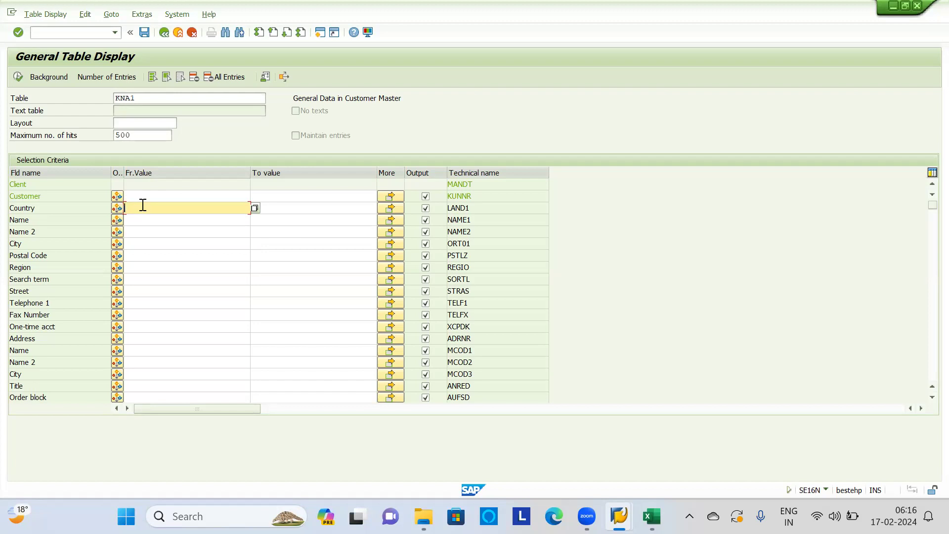
{"action": "type", "text": "US"}
{"action": "double_click", "coordinate": [143, 205]}
Open the possible values for Country and search the country list for the United States key
{"action": "left_click", "coordinate": [255, 208]}
{"action": "key", "text": "F4"}
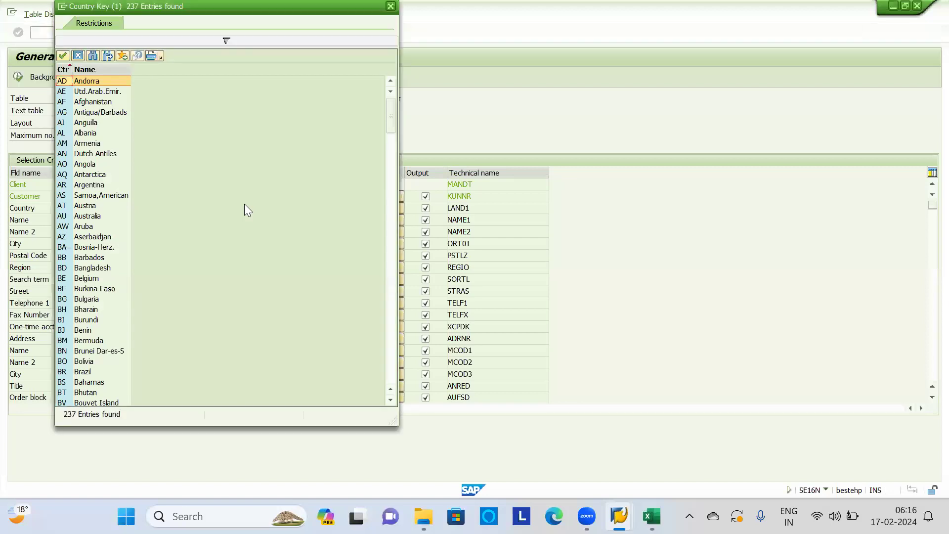
{"action": "key", "text": "ctrl+f"}
{"action": "type", "text": "aus"}
{"action": "key", "text": "Return"}
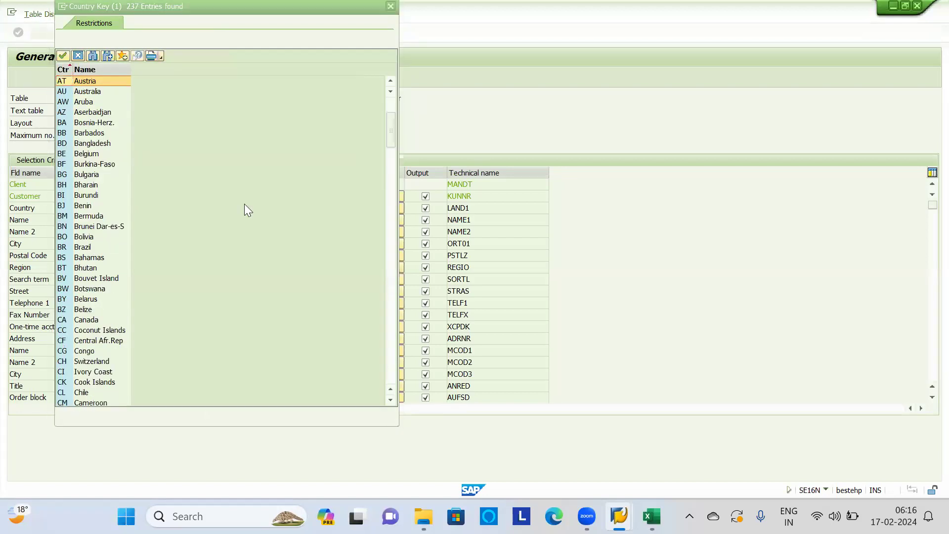
{"action": "left_click", "coordinate": [108, 55]}
{"action": "left_click", "coordinate": [106, 55]}
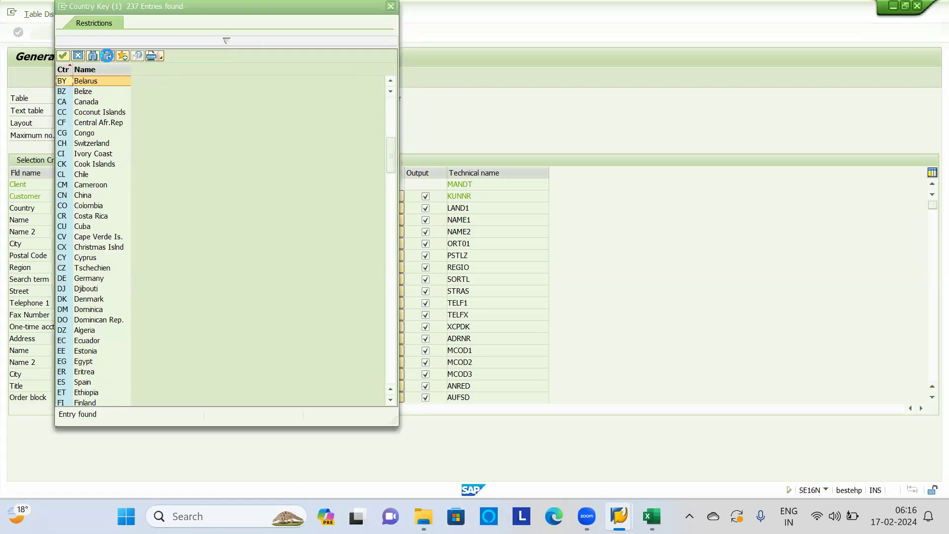
{"action": "left_click", "coordinate": [107, 56]}
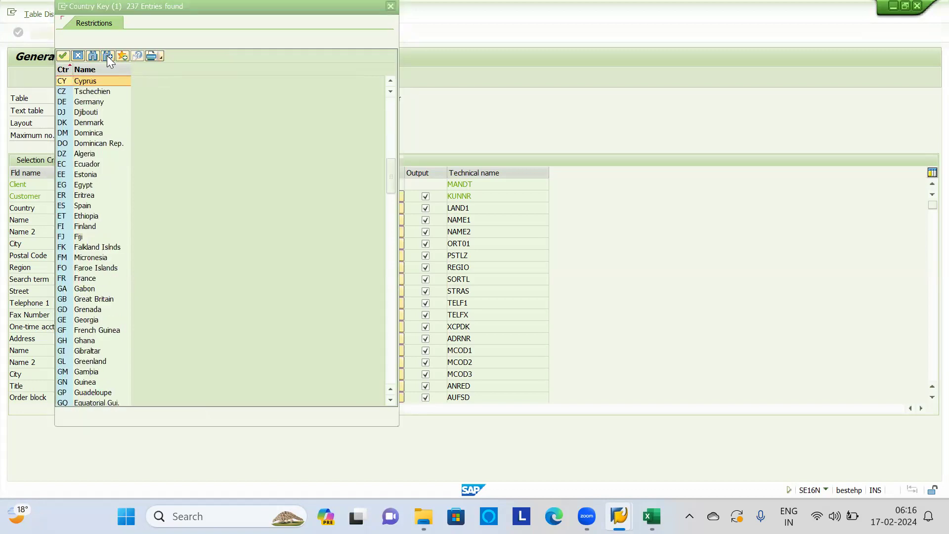
{"action": "left_click", "coordinate": [106, 55]}
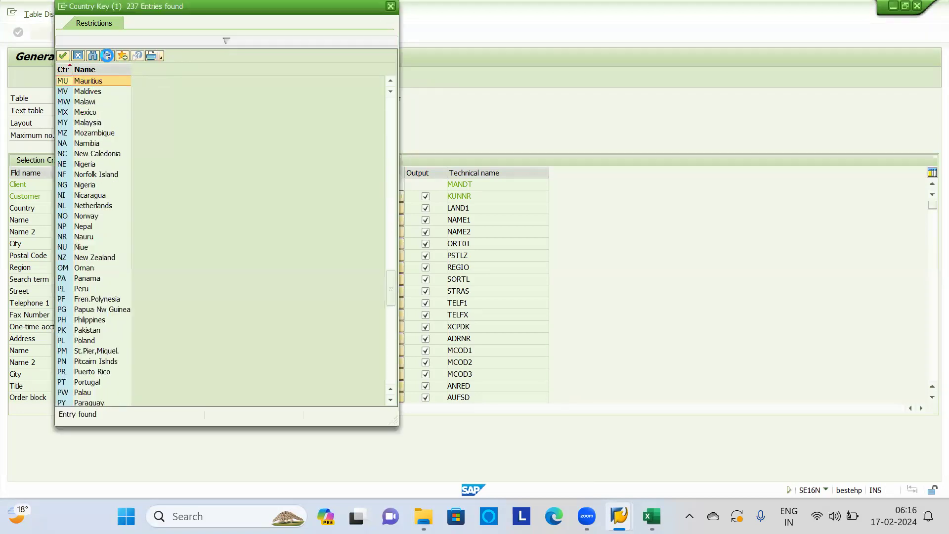
Try to restrict the country value list to the country key usa, and close the value list
{"action": "left_click", "coordinate": [230, 42]}
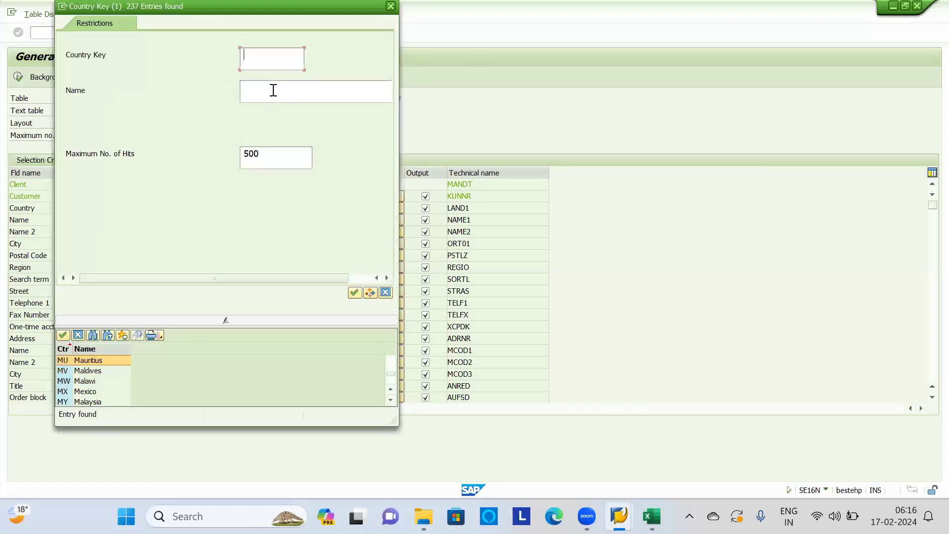
{"action": "left_click", "coordinate": [272, 70]}
{"action": "type", "text": "*us"}
{"action": "key", "text": "BackSpace"}
{"action": "key", "text": "BackSpace"}
{"action": "key", "text": "BackSpace"}
{"action": "type", "text": "usa"}
{"action": "key", "text": "Return"}
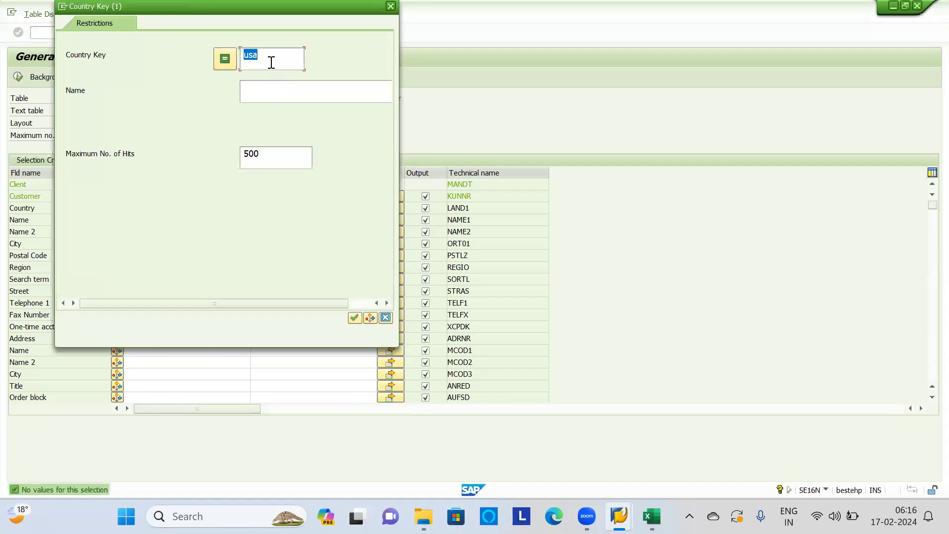
{"action": "left_click", "coordinate": [391, 6]}
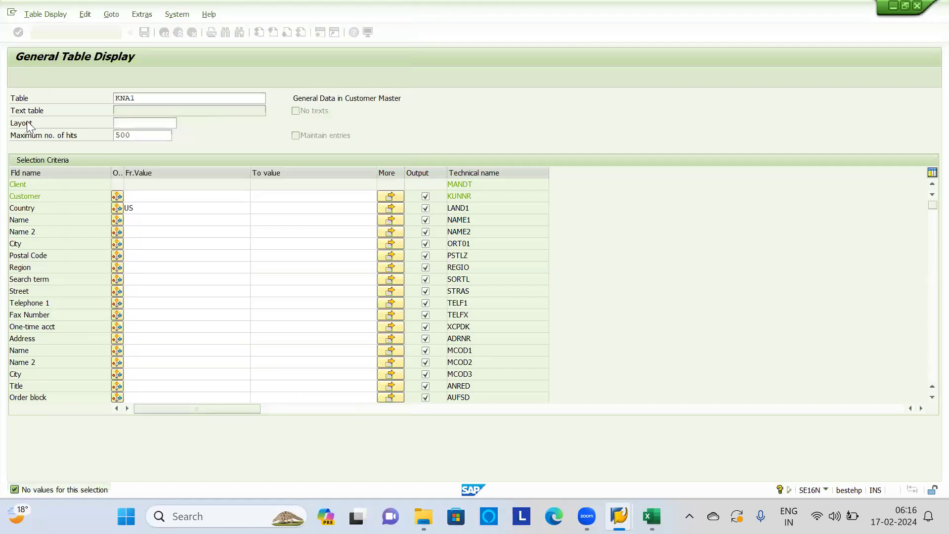
List the KNA1 entries for country US, and count all the matching entries
{"action": "left_click", "coordinate": [17, 78]}
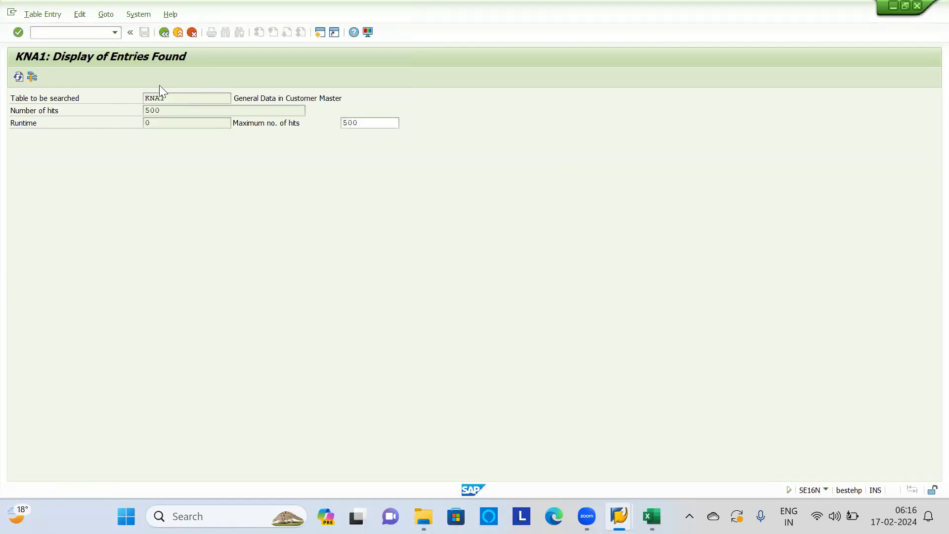
{"action": "left_click", "coordinate": [164, 32]}
{"action": "left_click", "coordinate": [99, 77]}
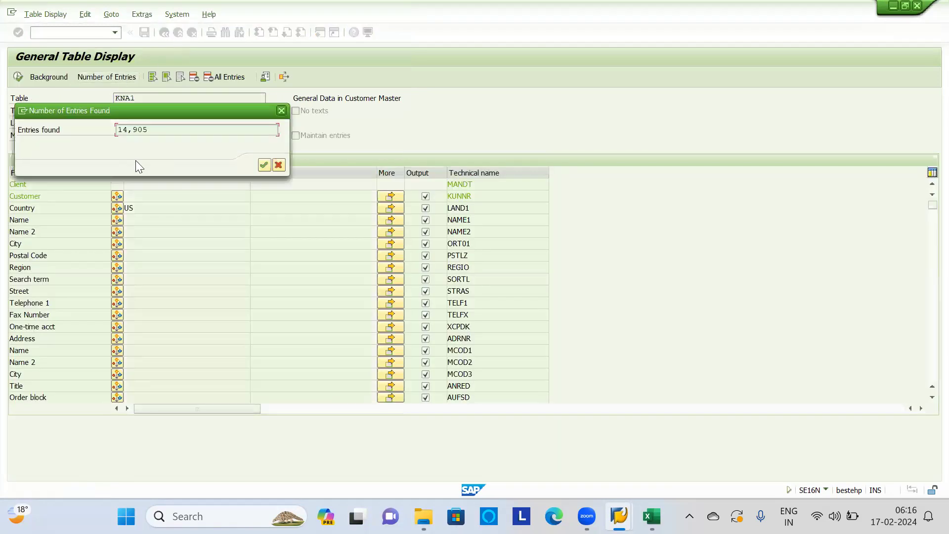
{"action": "left_click_drag", "start_coordinate": [166, 128], "coordinate": [67, 125]}
{"action": "left_click", "coordinate": [264, 165]}
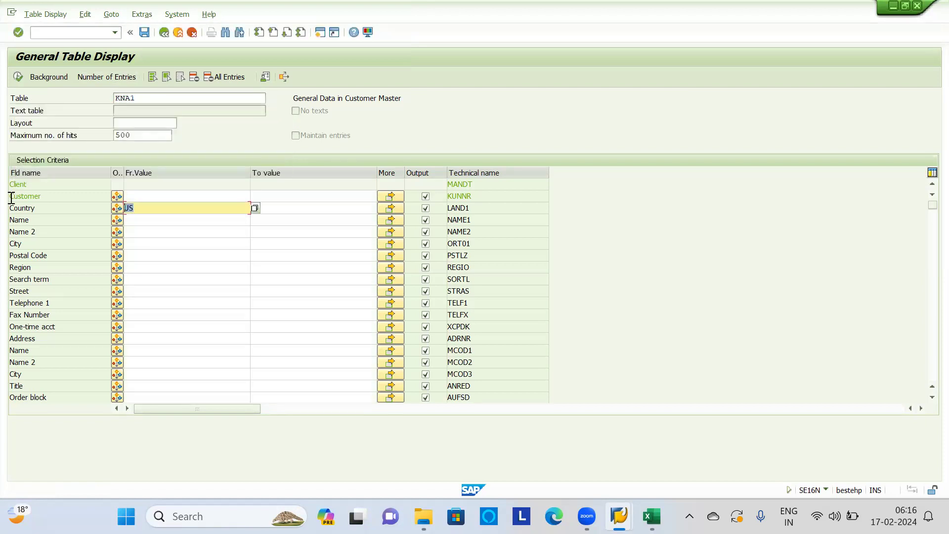
Set the Country criterion to IN and count the matching KNA1 entries
{"action": "type", "text": "IN"}
{"action": "key", "text": "Return"}
{"action": "left_click", "coordinate": [99, 79]}
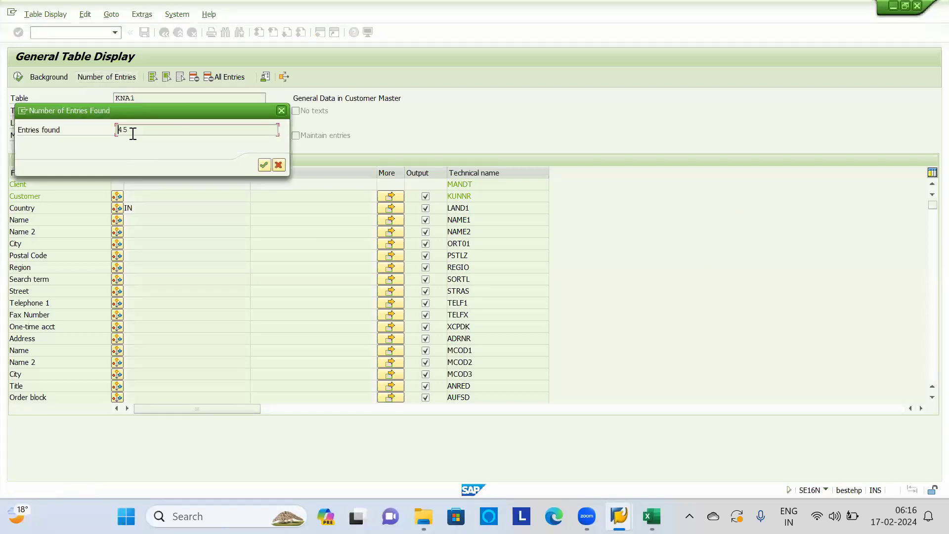
{"action": "left_click", "coordinate": [260, 167]}
List the customer entries for country IN, and clear the Country value on the selection screen
{"action": "left_click", "coordinate": [22, 80]}
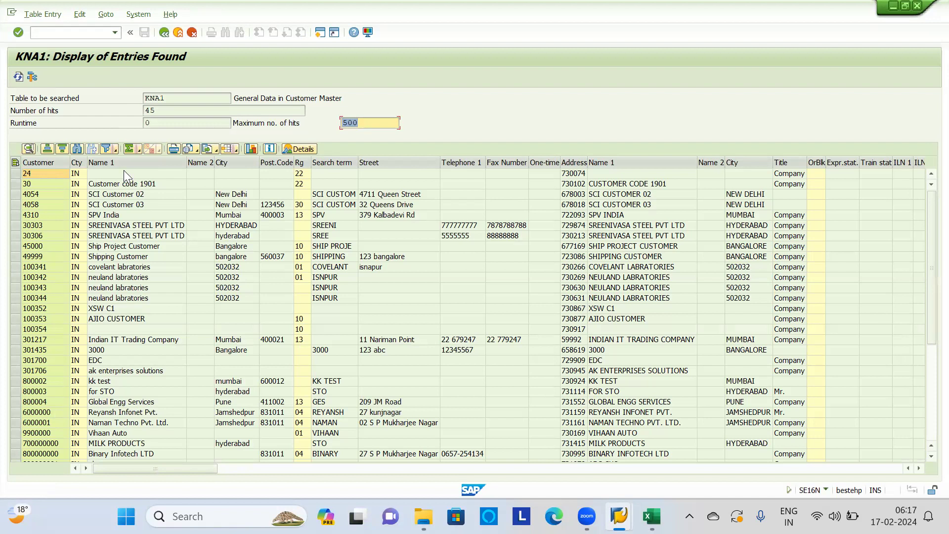
{"action": "left_click", "coordinate": [160, 33]}
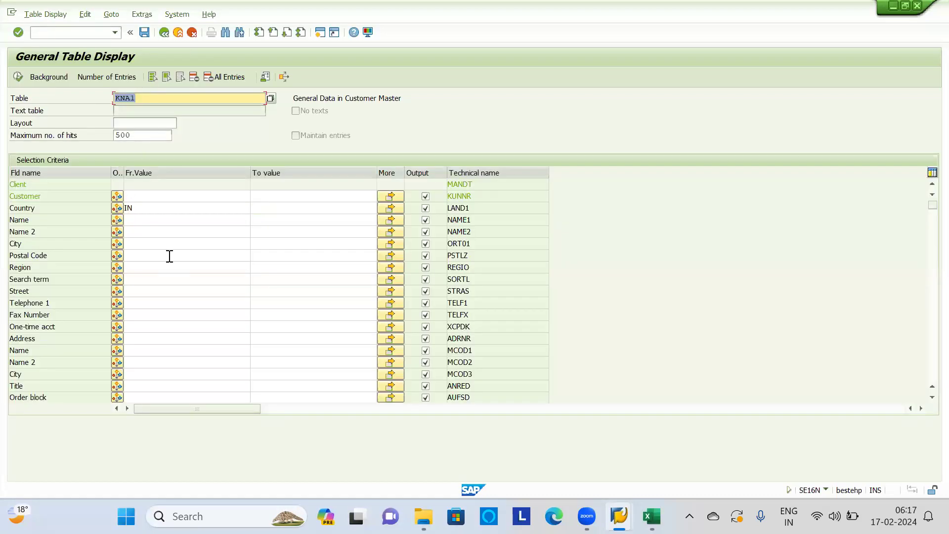
{"action": "left_click_drag", "start_coordinate": [159, 210], "coordinate": [2, 196]}
{"action": "key", "text": "BackSpace"}
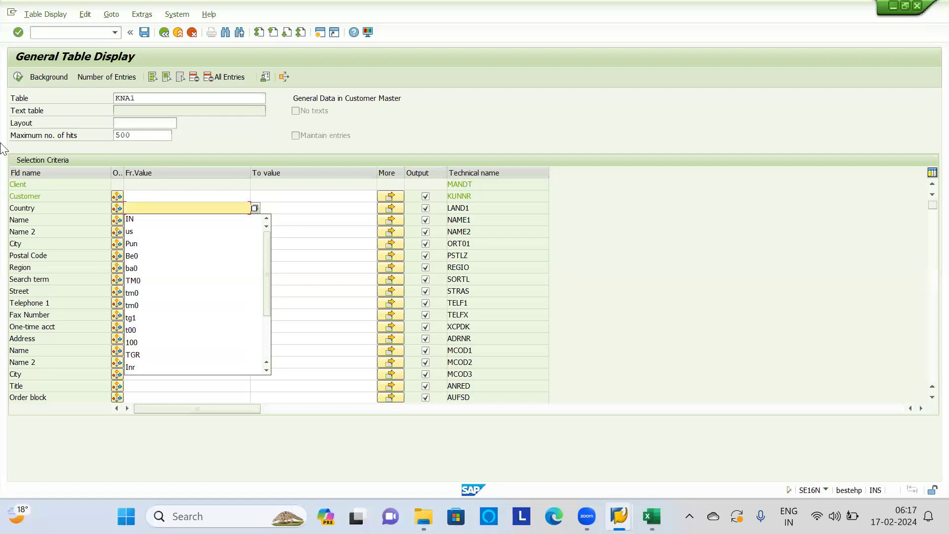
Examine the further selection fields of table KNA1 down to the address, tax and telephone fields
{"action": "left_click", "coordinate": [144, 196]}
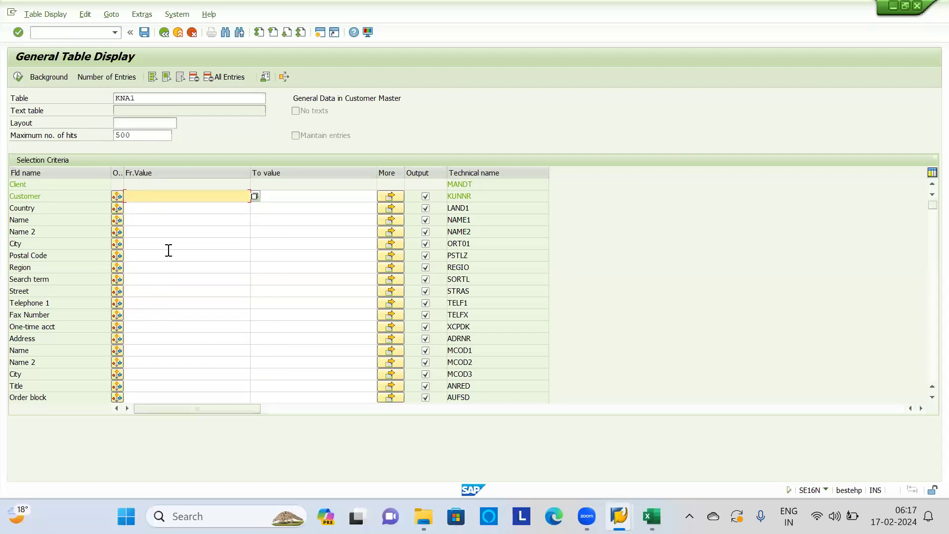
{"action": "scroll", "coordinate": [155, 248], "scroll_direction": "down", "scroll_amount": 7}
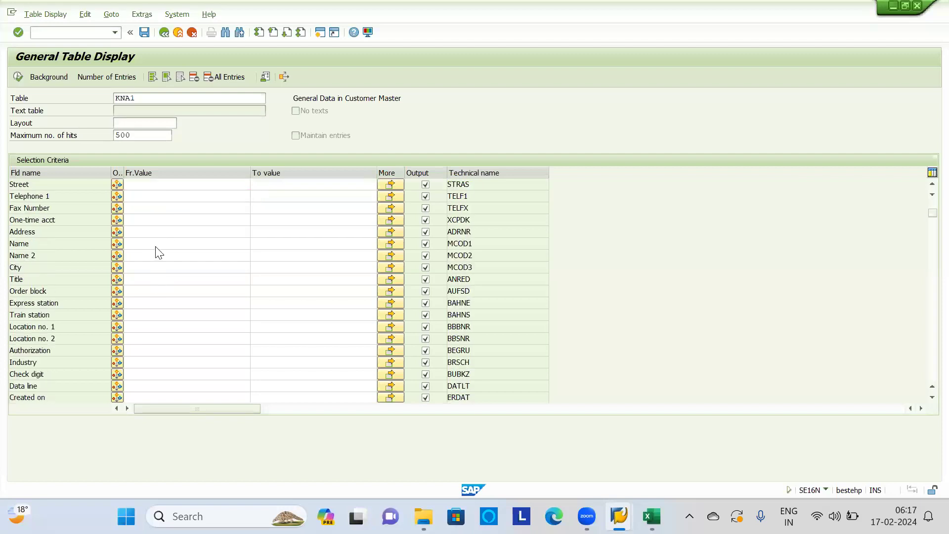
{"action": "scroll", "coordinate": [150, 238], "scroll_direction": "down", "scroll_amount": 6}
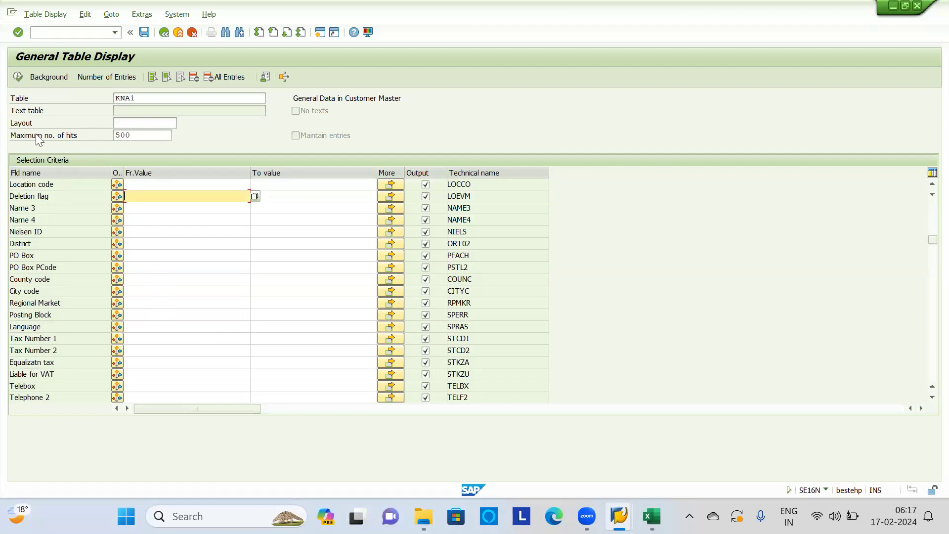
Review the Customer, Country and Name selection fields of table KNA1 and their technical names
{"action": "scroll", "coordinate": [222, 296], "scroll_direction": "up", "scroll_amount": 8}
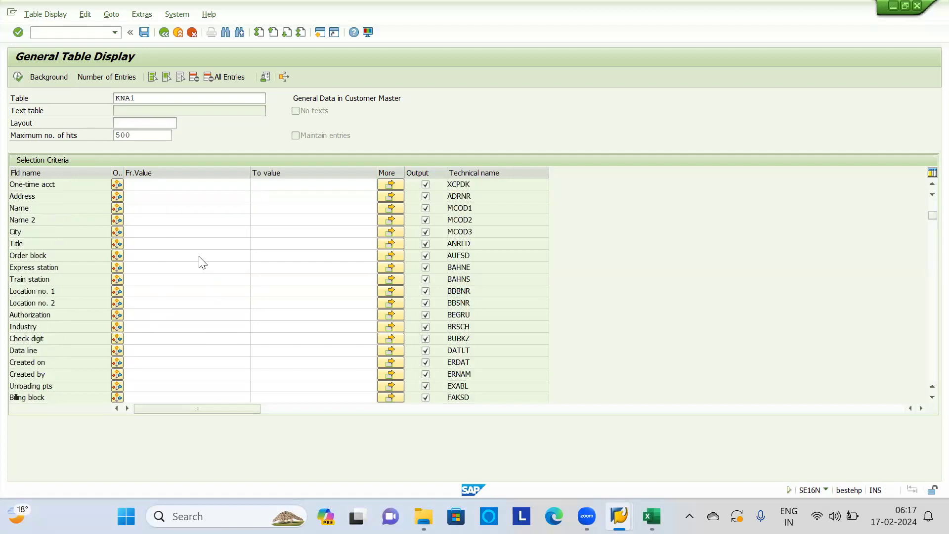
{"action": "scroll", "coordinate": [208, 275], "scroll_direction": "up", "scroll_amount": 4}
{"action": "left_click_drag", "start_coordinate": [133, 99], "coordinate": [42, 87]}
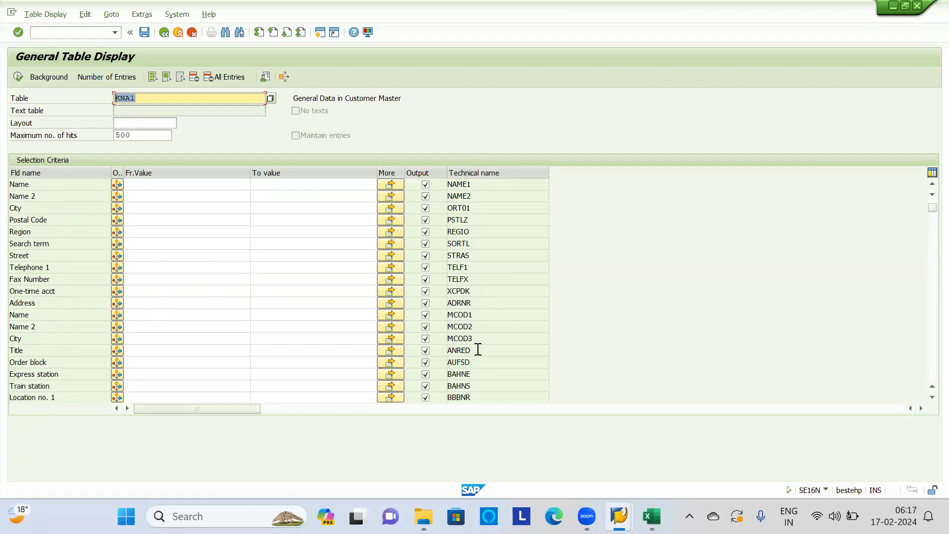
{"action": "scroll", "coordinate": [925, 208], "scroll_direction": "up", "scroll_amount": 1}
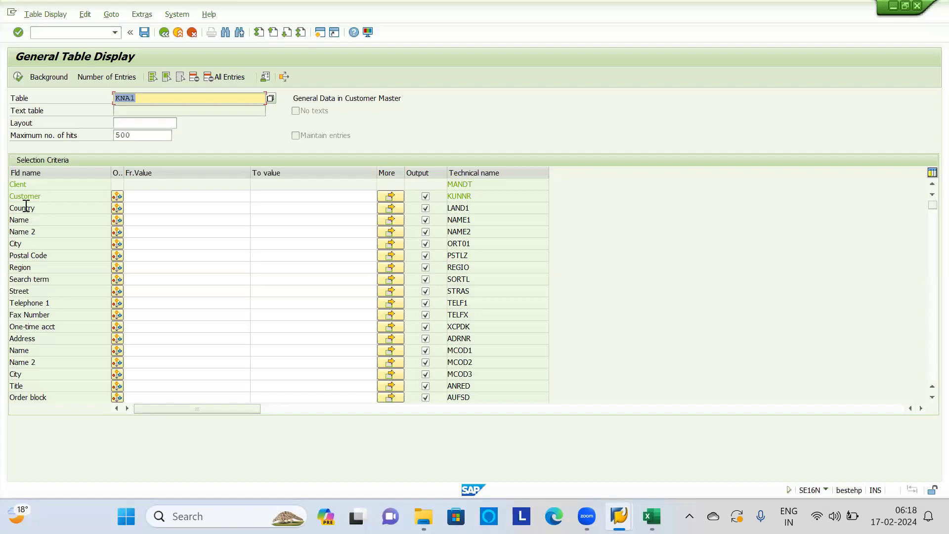
{"action": "left_click_drag", "start_coordinate": [63, 197], "coordinate": [8, 197]}
{"action": "left_click_drag", "start_coordinate": [47, 220], "coordinate": [2, 227]}
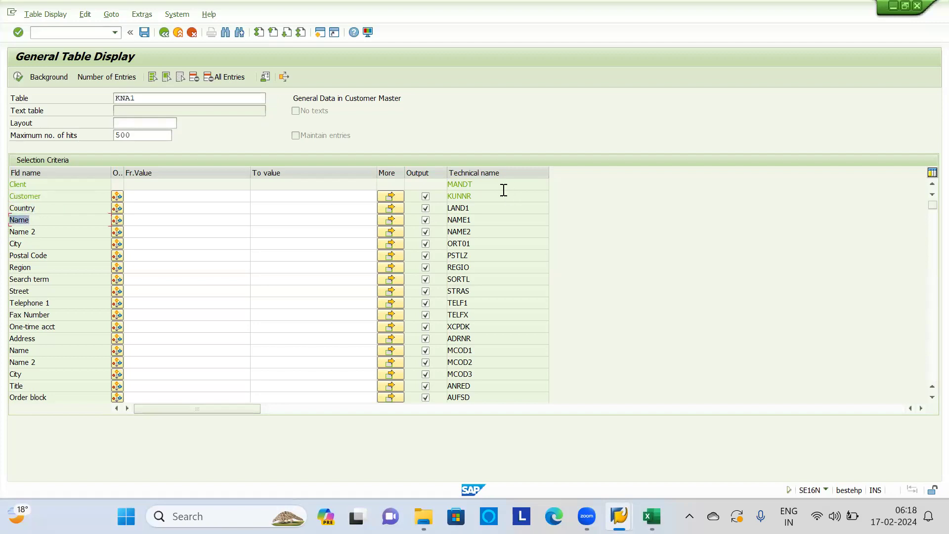
{"action": "left_click_drag", "start_coordinate": [485, 197], "coordinate": [417, 194]}
{"action": "left_click_drag", "start_coordinate": [483, 208], "coordinate": [398, 200]}
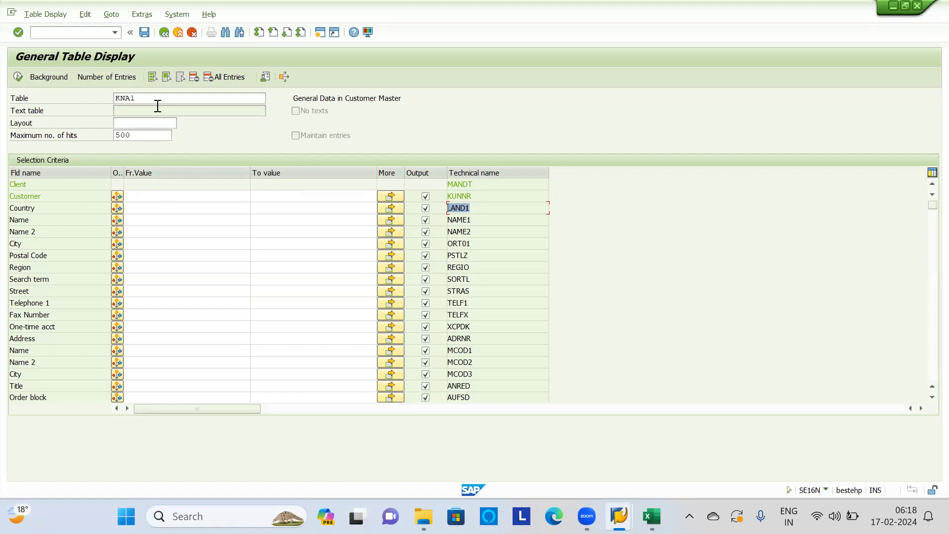
Load table KNB1 for display and check its table description
{"action": "double_click", "coordinate": [138, 97]}
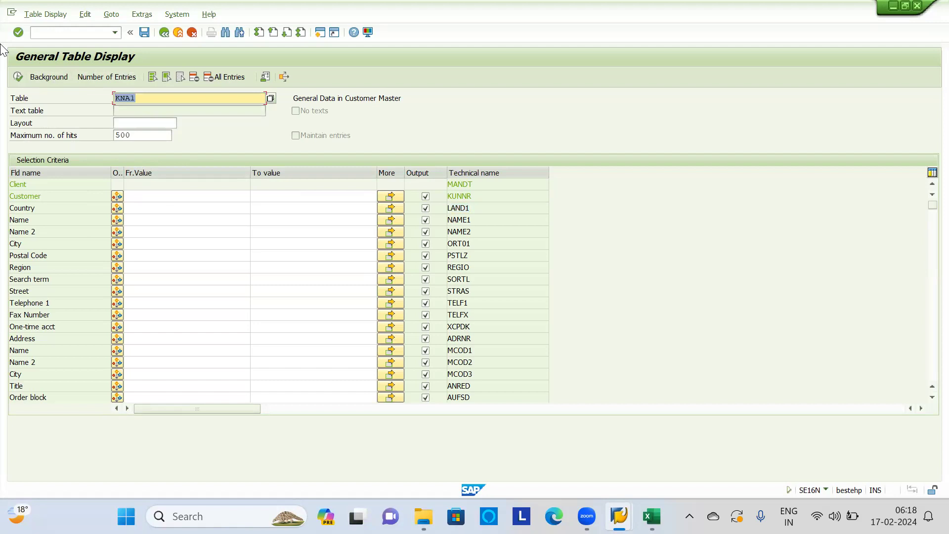
{"action": "type", "text": "knb1"}
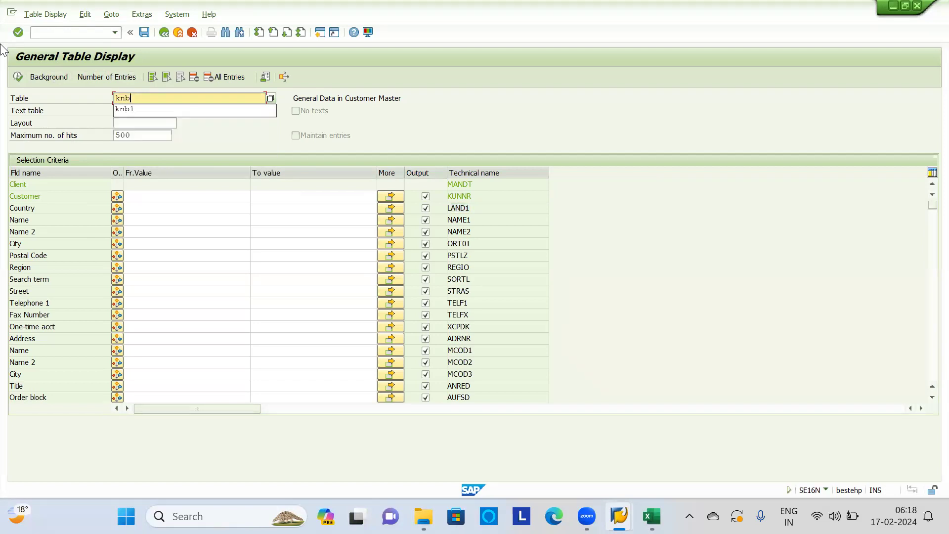
{"action": "key", "text": "Return"}
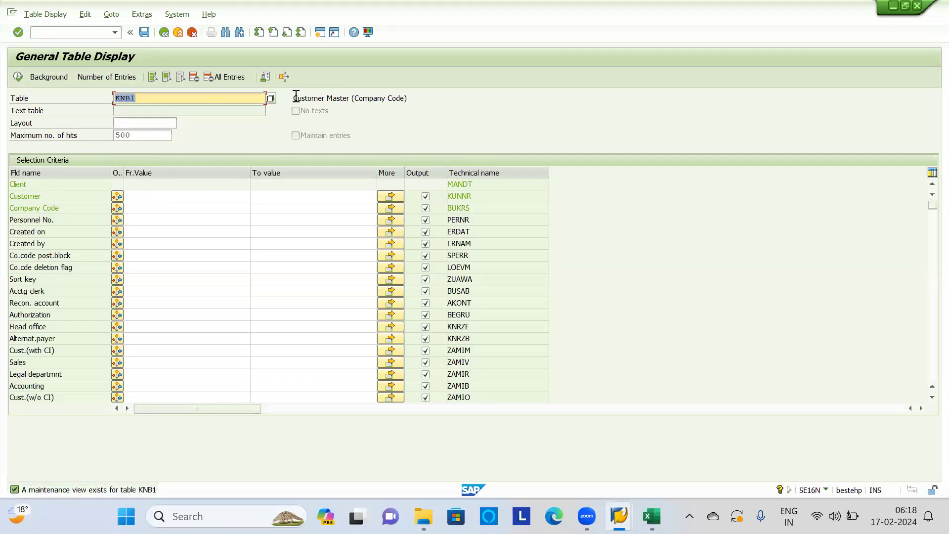
{"action": "left_click_drag", "start_coordinate": [296, 96], "coordinate": [483, 85]}
{"action": "left_click_drag", "start_coordinate": [291, 97], "coordinate": [410, 95]}
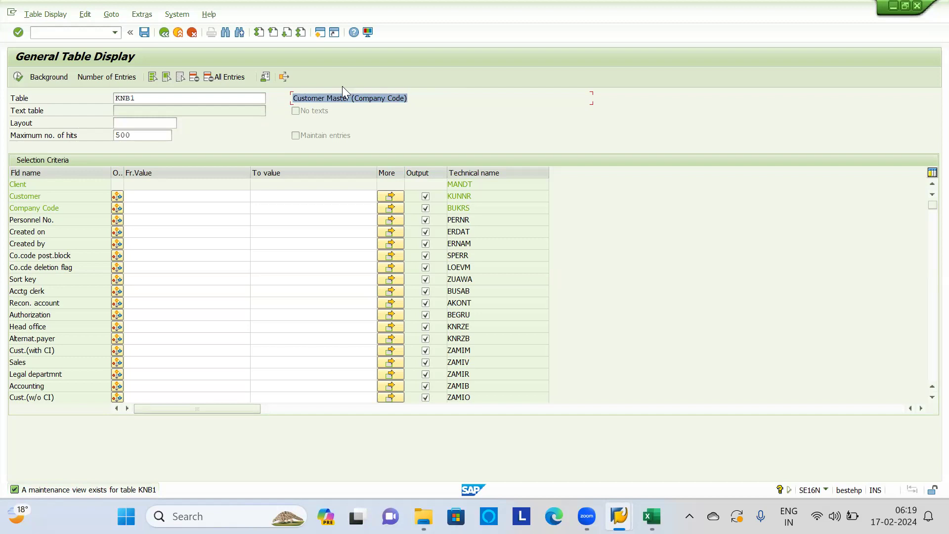
{"action": "left_click_drag", "start_coordinate": [292, 98], "coordinate": [416, 90]}
Look up the TATA Motors company code on the Ent Structure sheet in Excel, and return to SAP
{"action": "left_click", "coordinate": [144, 196]}
{"action": "left_click", "coordinate": [145, 205]}
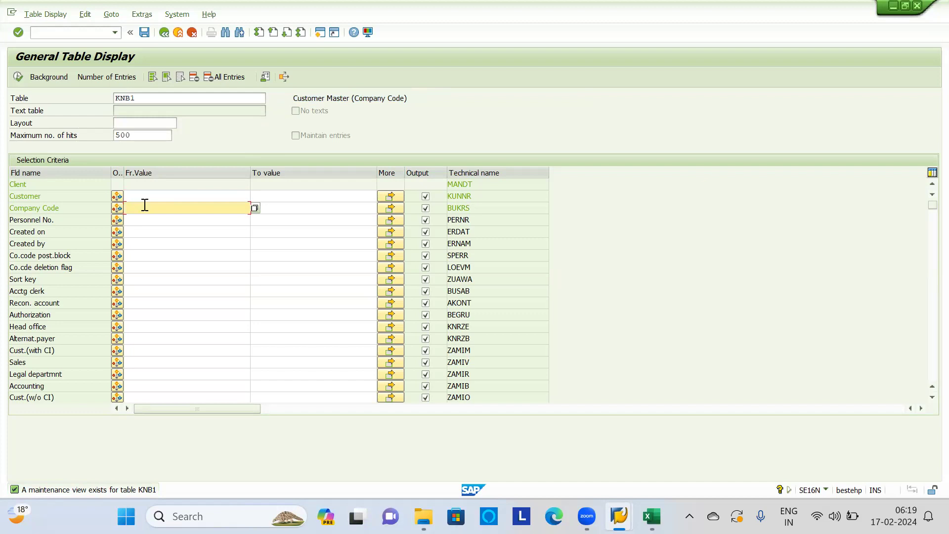
{"action": "left_click", "coordinate": [651, 516]}
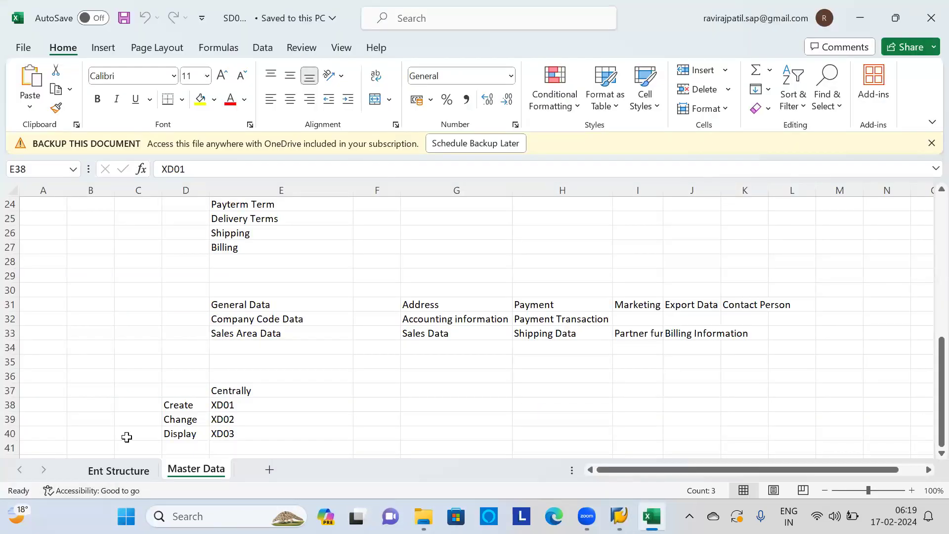
{"action": "left_click", "coordinate": [119, 468]}
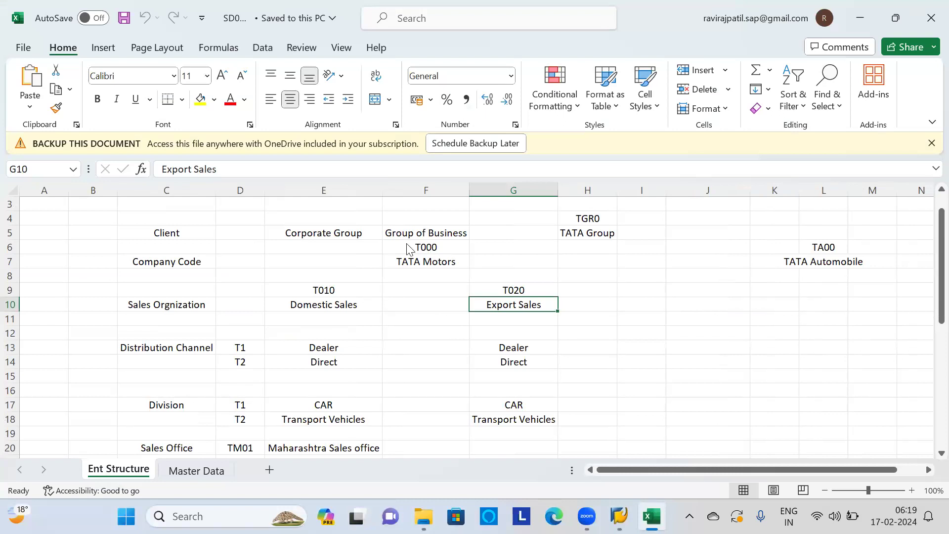
{"action": "key", "text": "alt+Tab"}
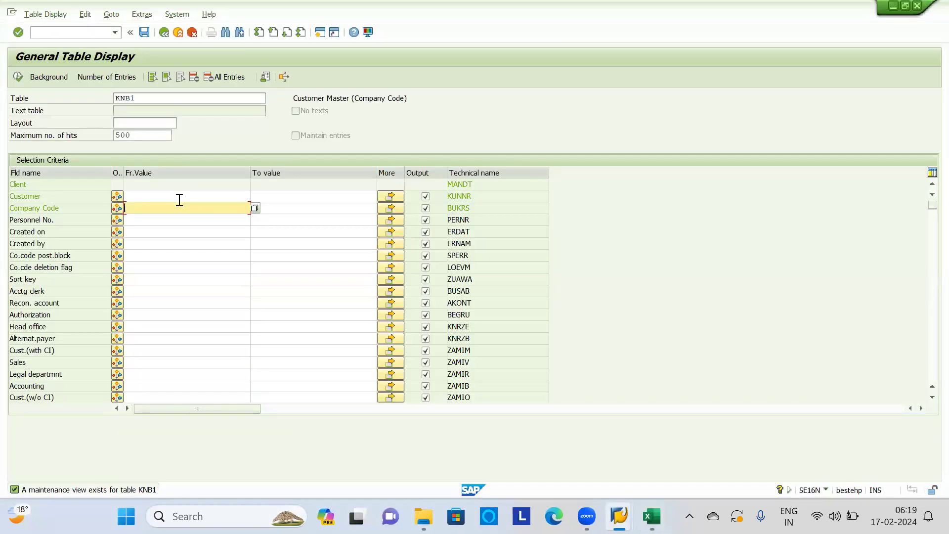
List the KNB1 entries for company code T000, and return to the selection screen
{"action": "key", "text": "Caps_Lock"}
{"action": "type", "text": "T000"}
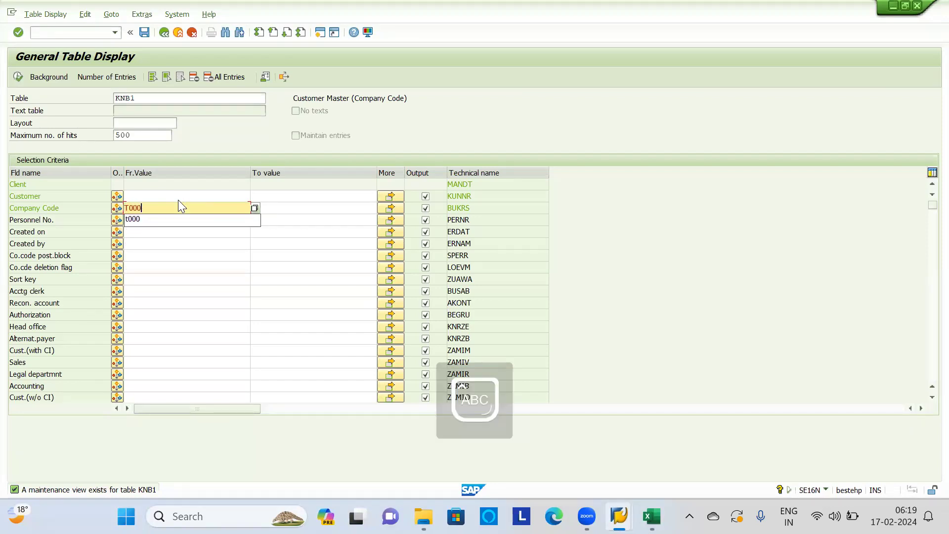
{"action": "key", "text": "Return"}
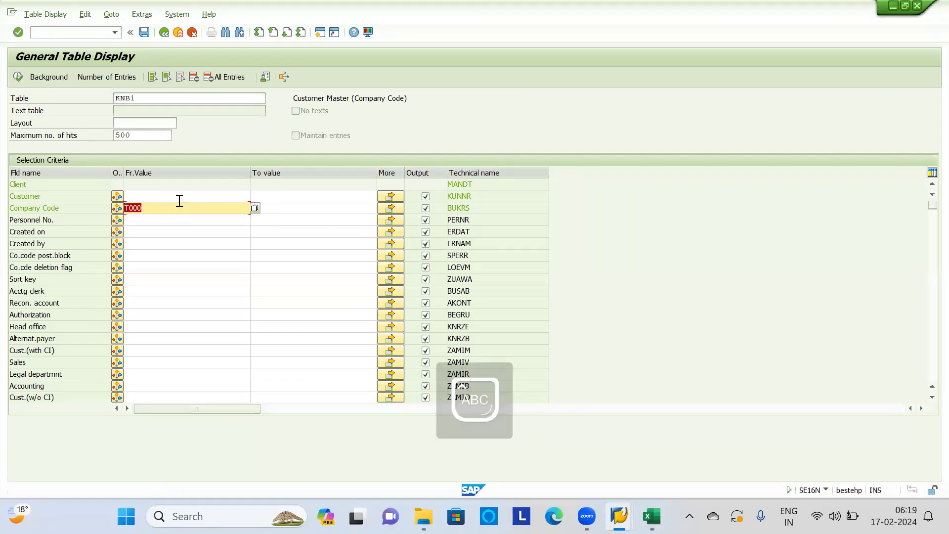
{"action": "left_click", "coordinate": [16, 76]}
{"action": "left_click", "coordinate": [28, 173]}
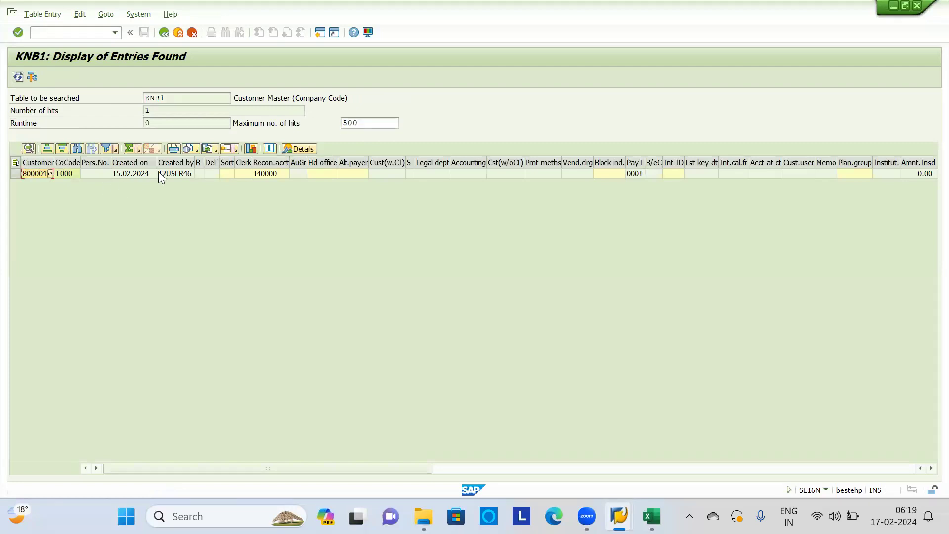
{"action": "left_click", "coordinate": [165, 33]}
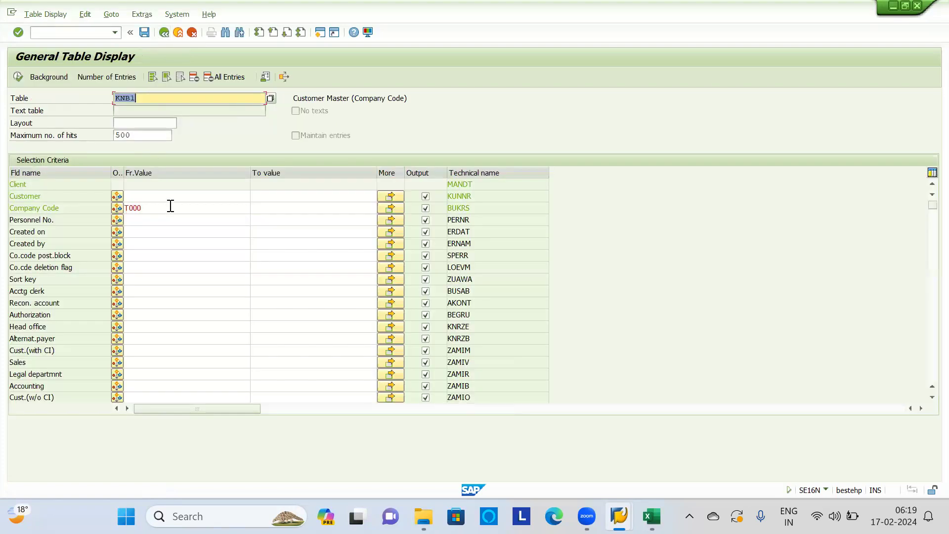
Set the Company Code criterion to 1000 and count the matching KNB1 entries
{"action": "double_click", "coordinate": [171, 206]}
{"action": "type", "text": "1000"}
{"action": "key", "text": "Return"}
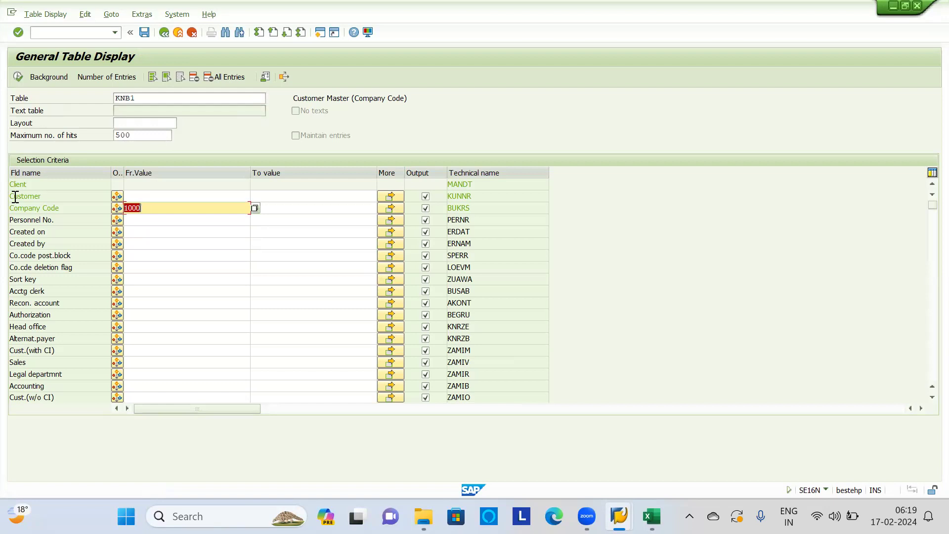
{"action": "left_click", "coordinate": [96, 77]}
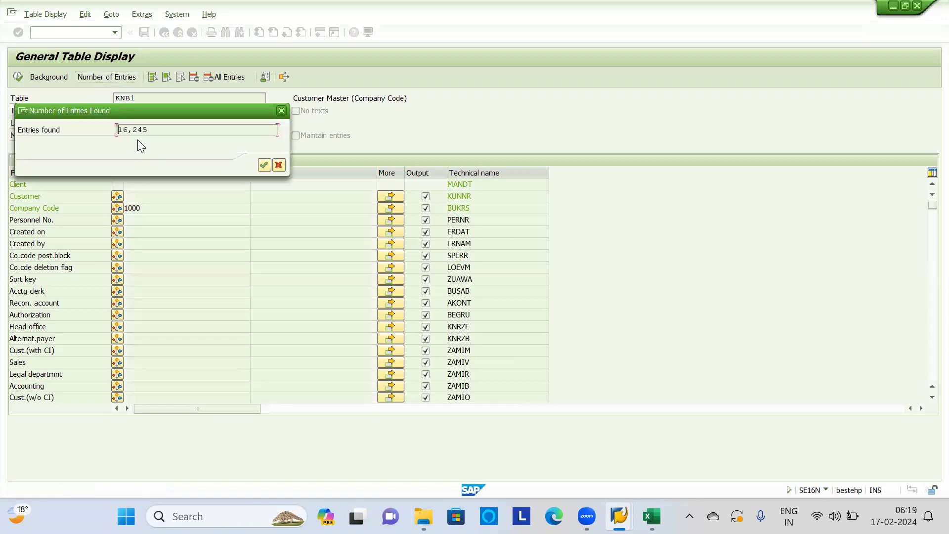
{"action": "left_click_drag", "start_coordinate": [156, 129], "coordinate": [2, 118]}
{"action": "left_click", "coordinate": [280, 111]}
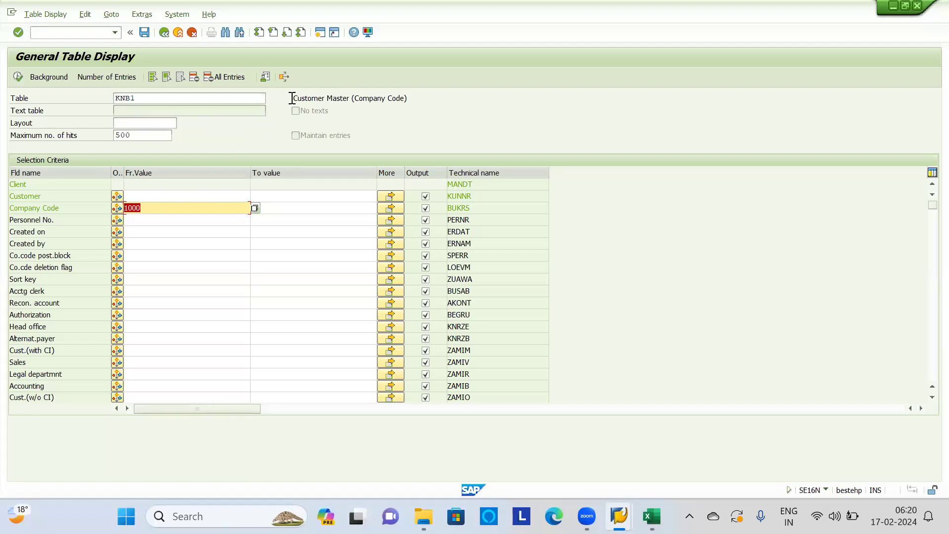
Replace table KNB1 with table KNVV and load its selection fields
{"action": "left_click_drag", "start_coordinate": [291, 95], "coordinate": [576, 84]}
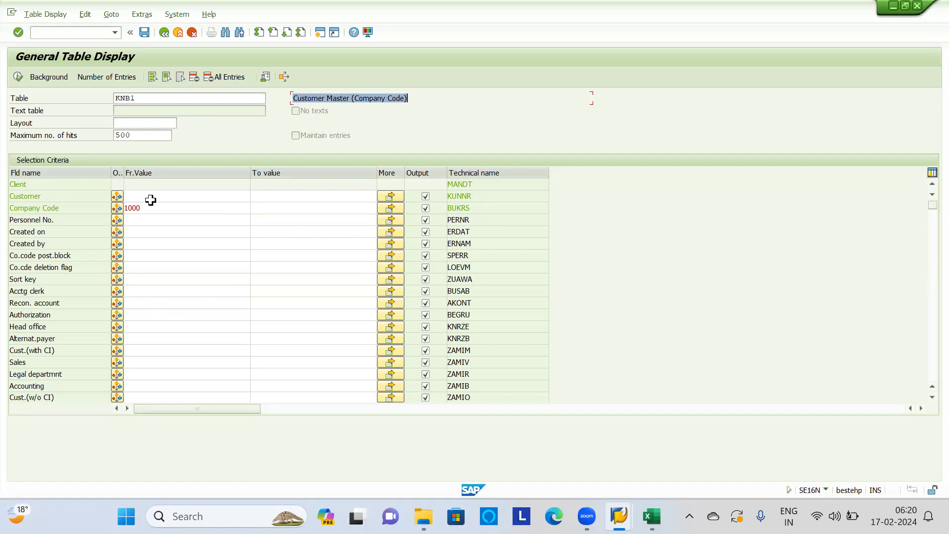
{"action": "left_click_drag", "start_coordinate": [143, 98], "coordinate": [13, 98]}
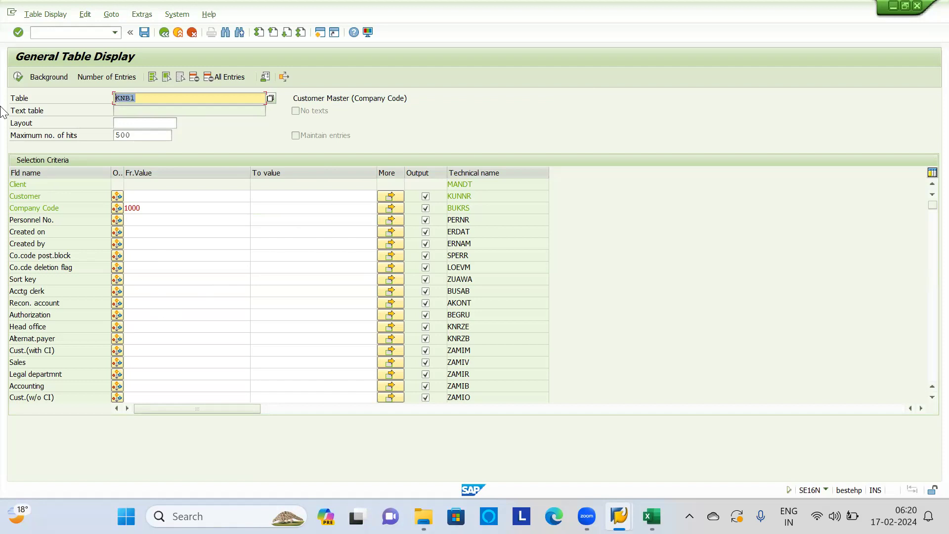
{"action": "type", "text": "KNVV"}
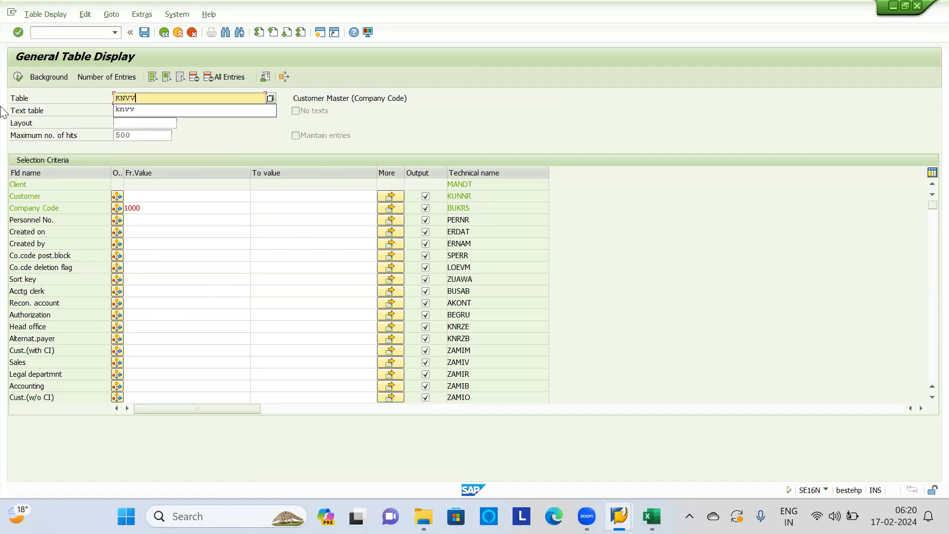
{"action": "key", "text": "Return"}
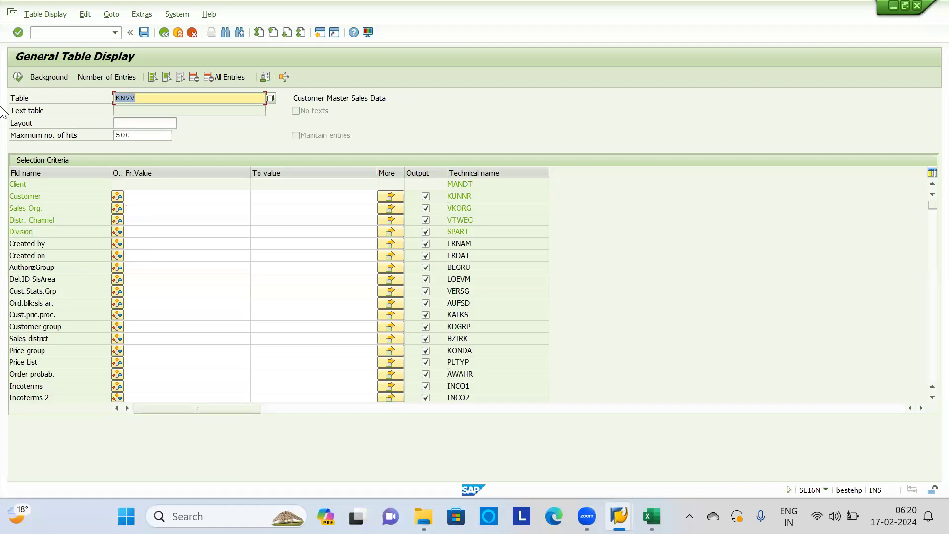
Check the sales organization code in the Excel sheet, and list the KNVV entries for Sales Org. T010 in SAP
{"action": "left_click", "coordinate": [185, 207]}
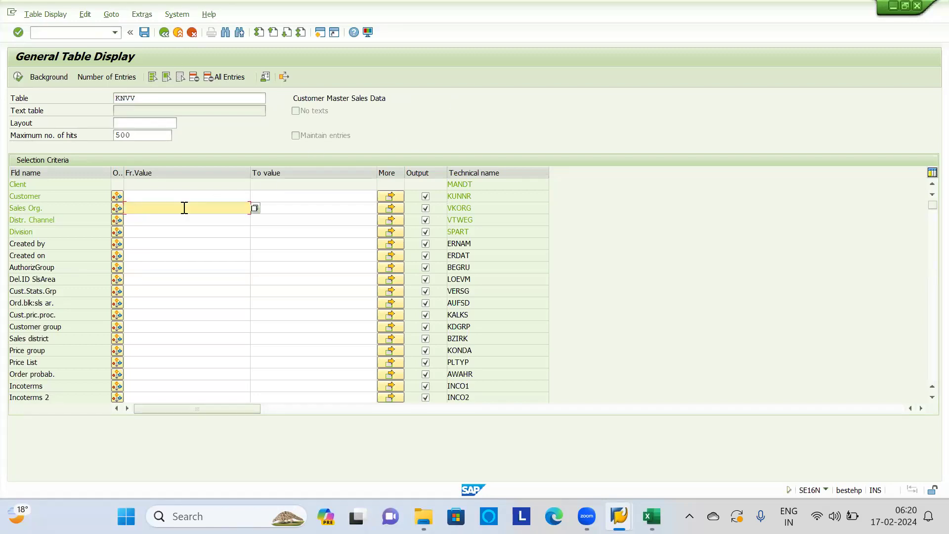
{"action": "key", "text": "alt+Tab"}
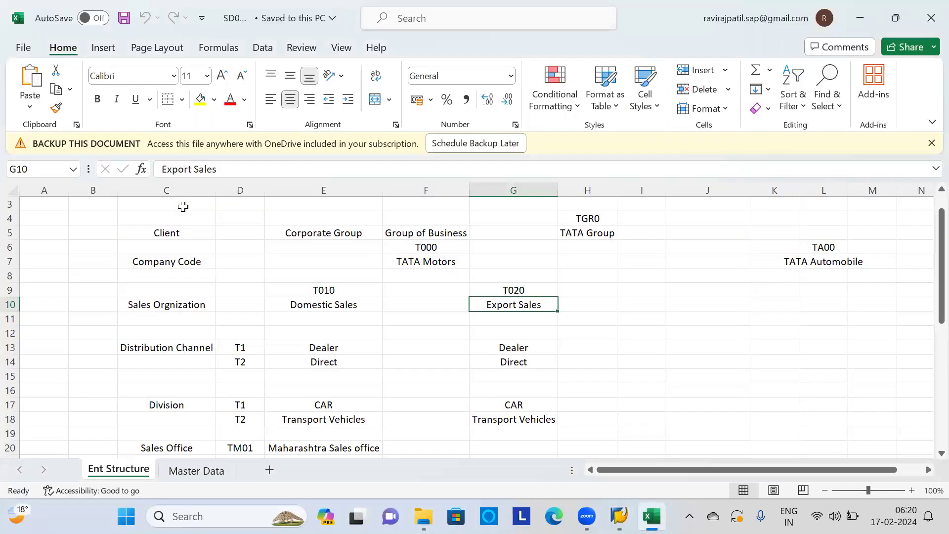
{"action": "key", "text": "alt+Tab"}
{"action": "type", "text": "T010"}
{"action": "key", "text": "Return"}
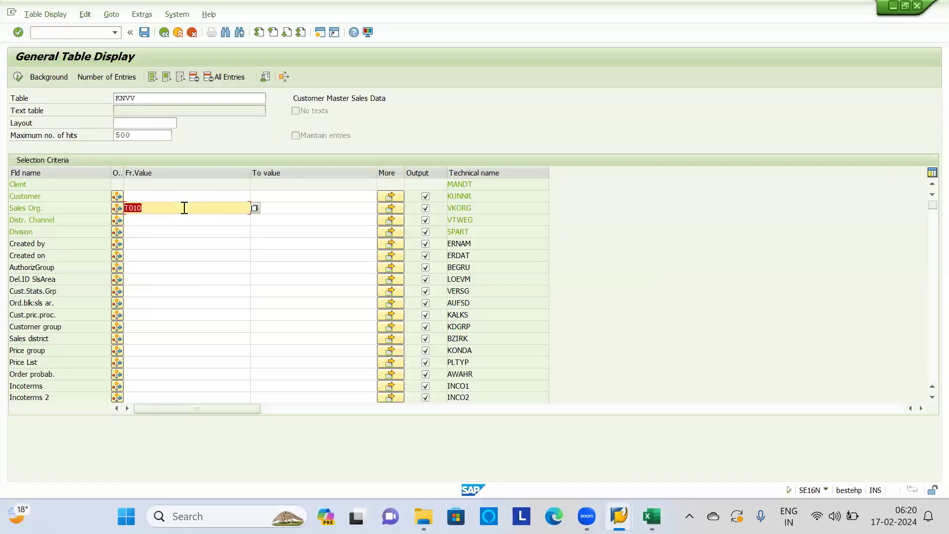
{"action": "left_click", "coordinate": [14, 76]}
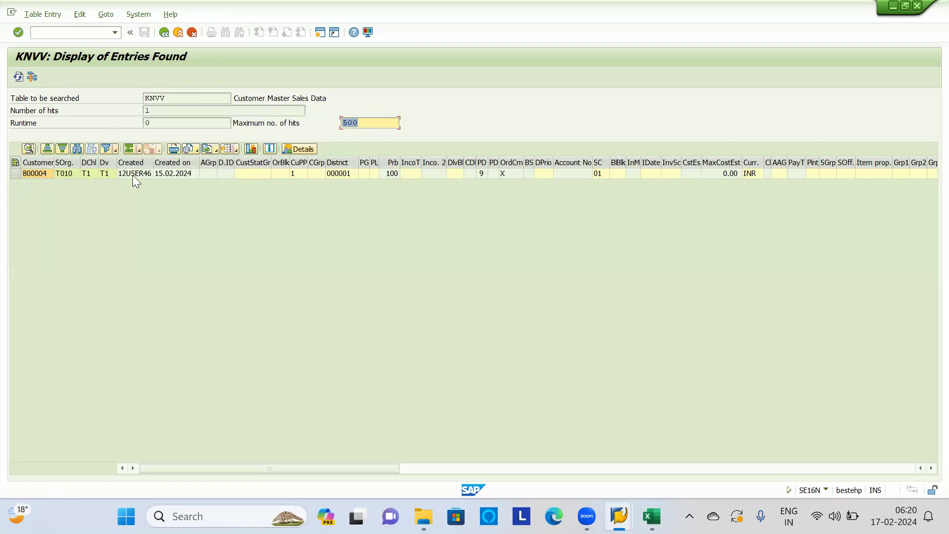
{"action": "left_click_drag", "start_coordinate": [65, 178], "coordinate": [124, 179]}
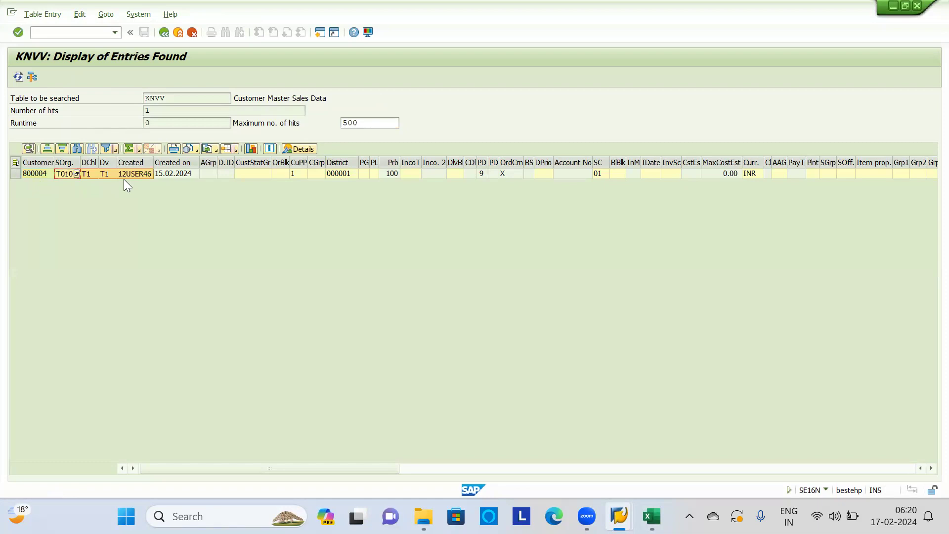
{"action": "left_click", "coordinate": [165, 34]}
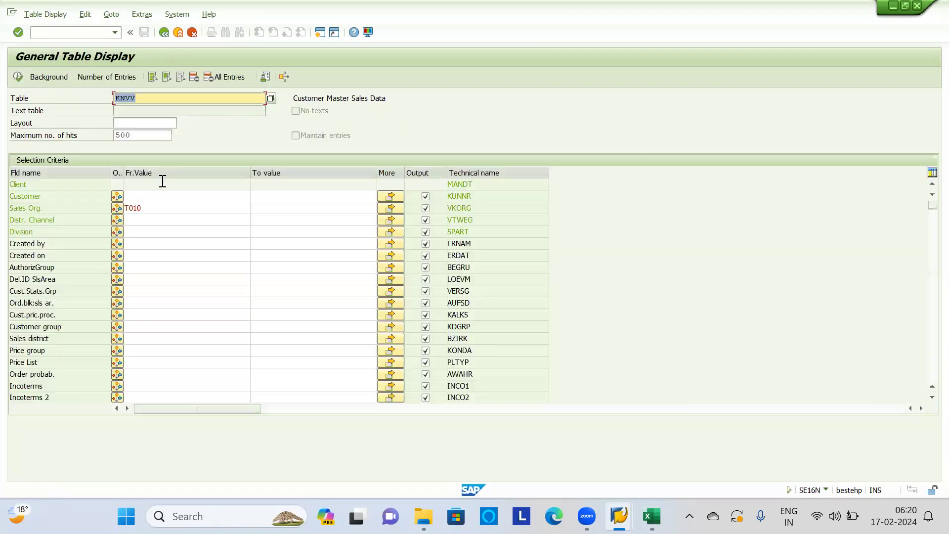
Try to list the KNVV entries for Sales Org. T010 with distribution channel T2, and clear the channel value
{"action": "left_click", "coordinate": [158, 221]}
{"action": "type", "text": "t2"}
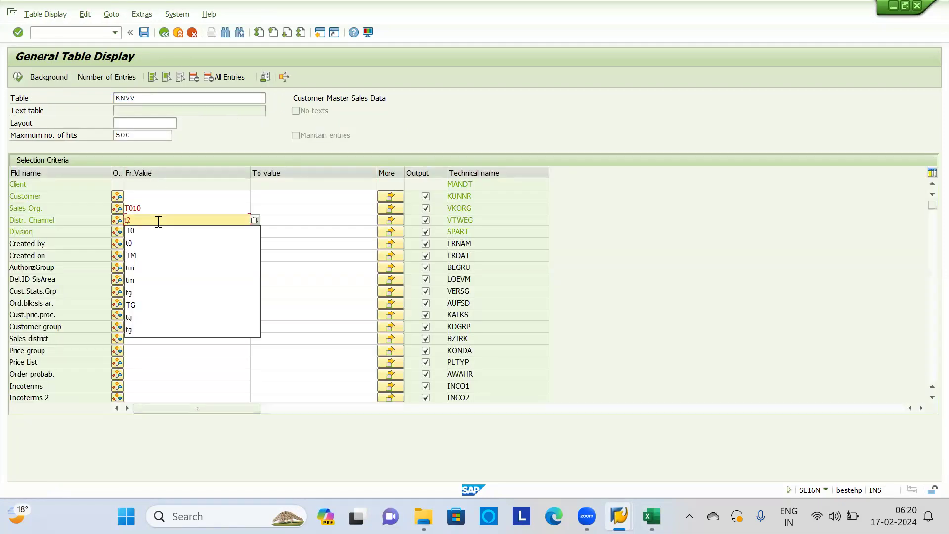
{"action": "key", "text": "Return"}
{"action": "left_click", "coordinate": [21, 75]}
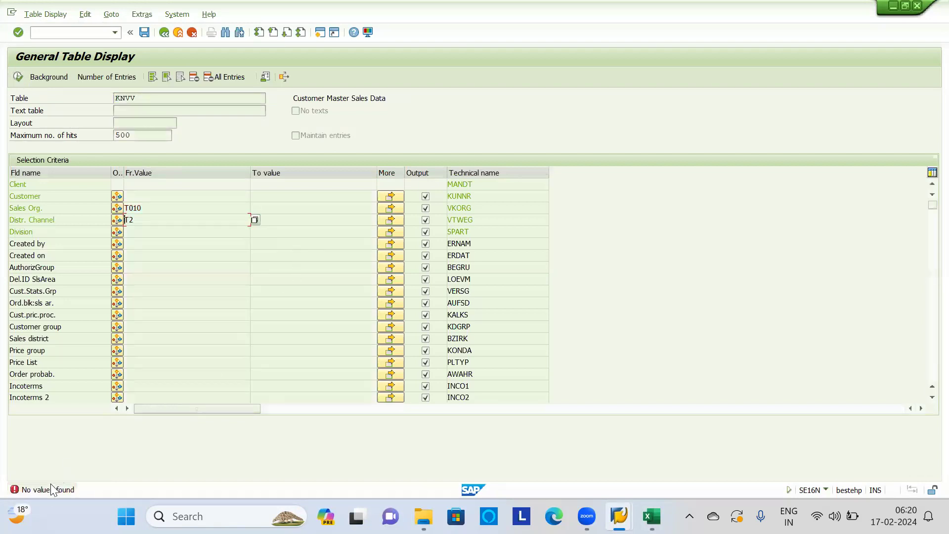
{"action": "left_click", "coordinate": [156, 208]}
{"action": "key", "text": "Return"}
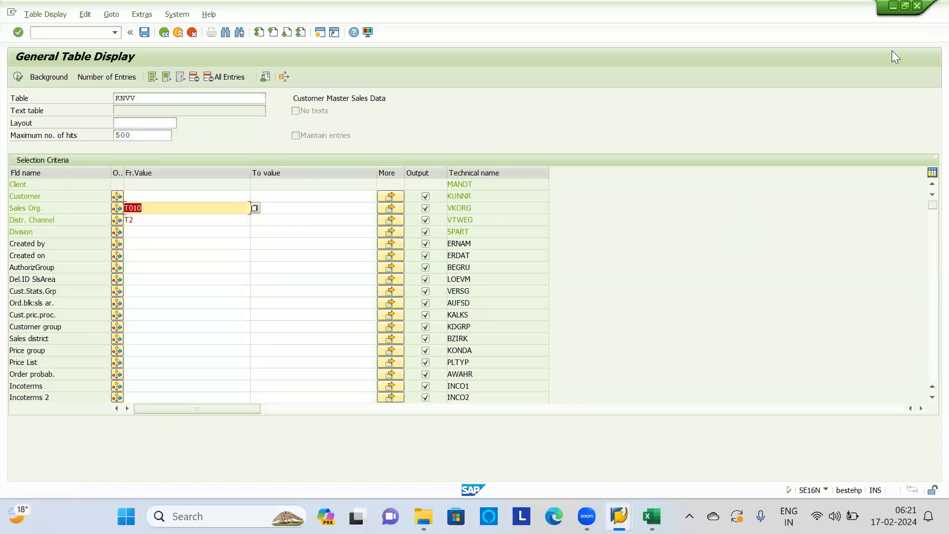
{"action": "left_click", "coordinate": [206, 218]}
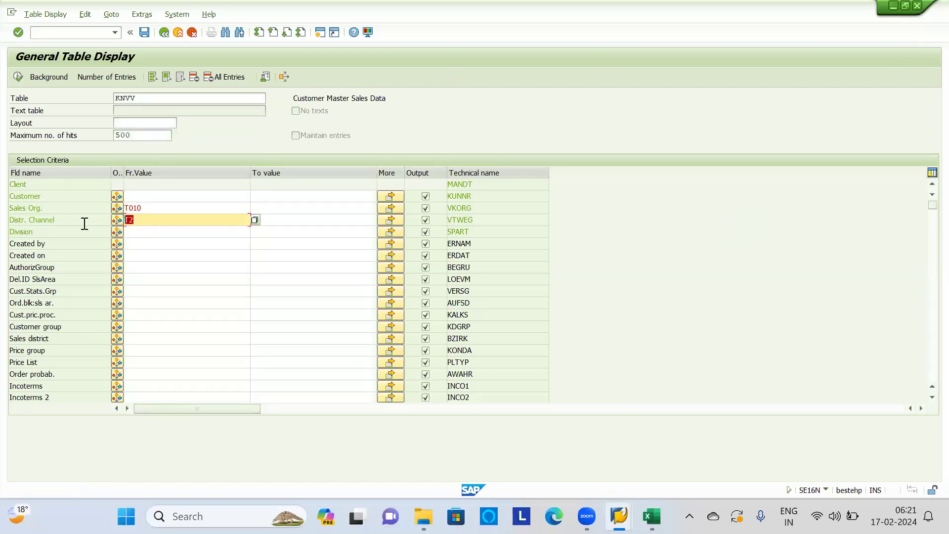
{"action": "key", "text": "BackSpace"}
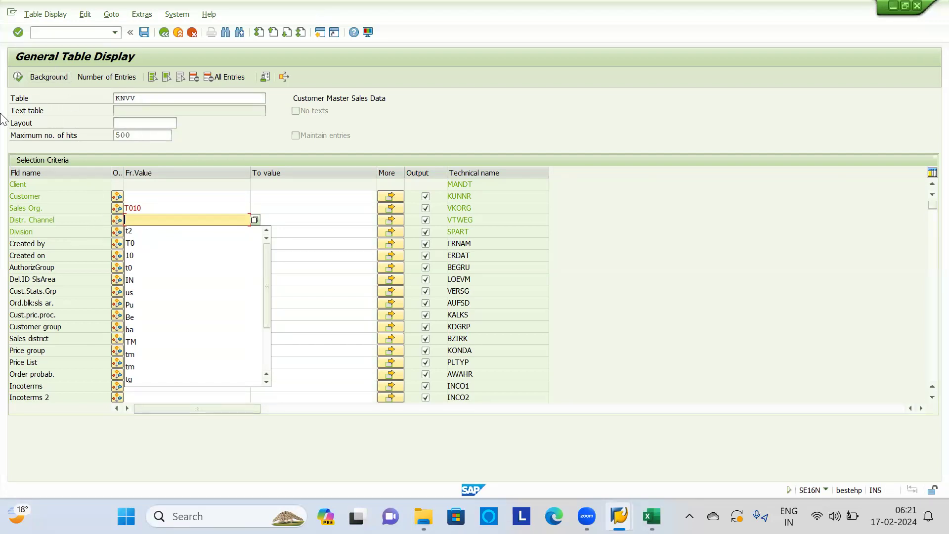
List the KNVV entries for Sales Org. T010 without a distribution channel, and return to the SAP Easy Access screen
{"action": "left_click", "coordinate": [23, 77]}
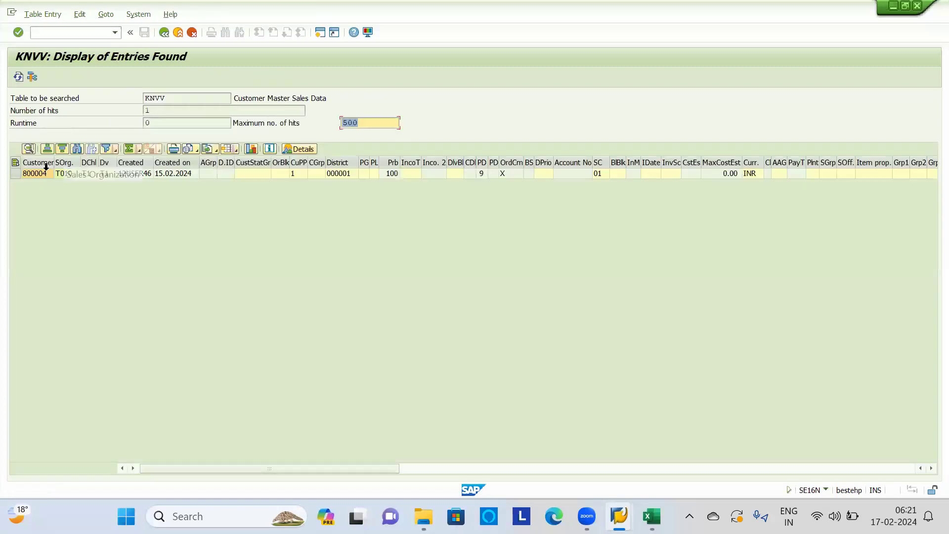
{"action": "left_click", "coordinate": [67, 31]}
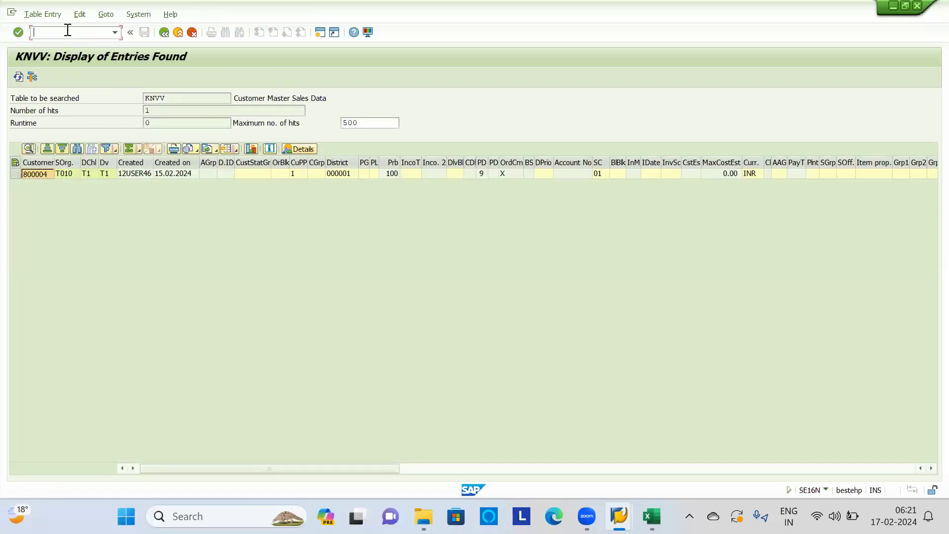
{"action": "type", "text": "/n"}
{"action": "key", "text": "Return"}
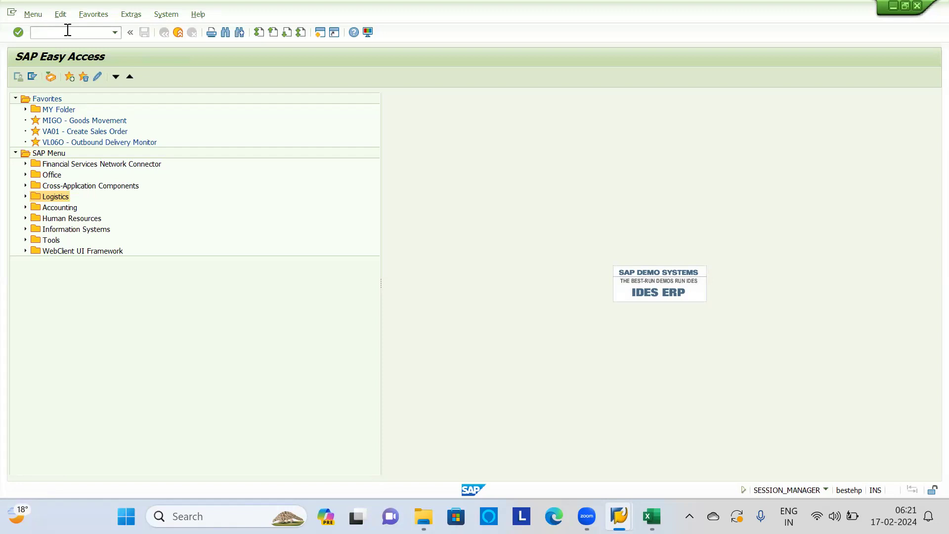
Start transaction XD02 and enter the customer number found in the KNVV list for Sales Org. T010
{"action": "right_click", "coordinate": [68, 31]}
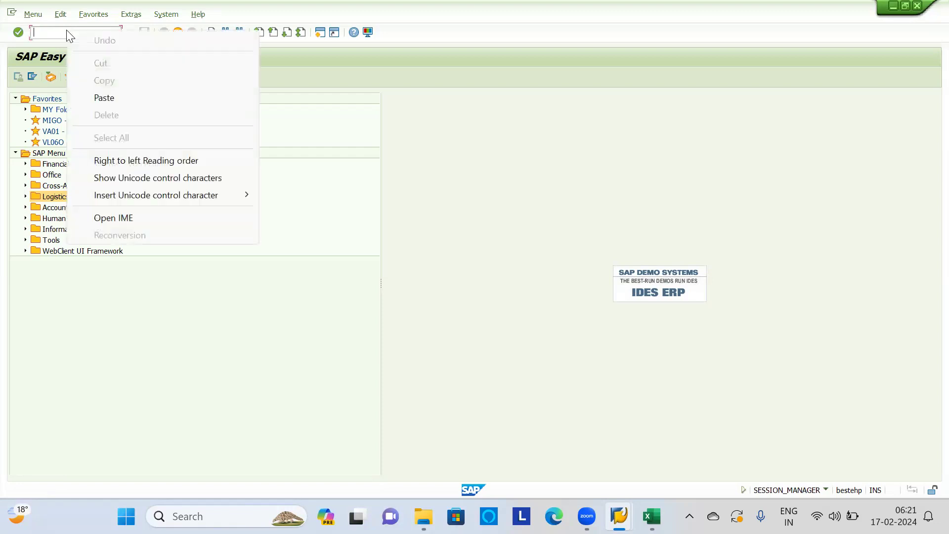
{"action": "left_click", "coordinate": [43, 28]}
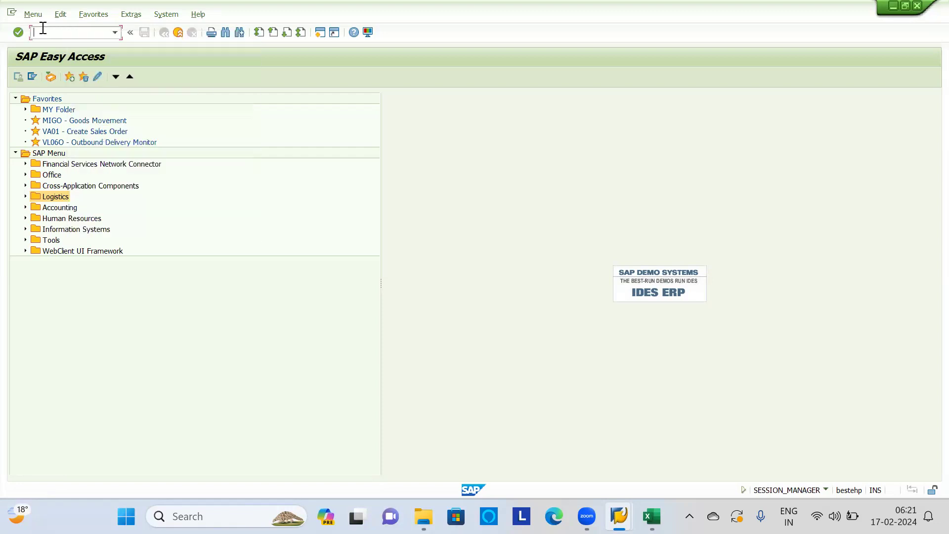
{"action": "type", "text": "xd02"}
{"action": "key", "text": "Return"}
{"action": "type", "text": "800004"}
{"action": "key", "text": "Tab"}
{"action": "key", "text": "Tab"}
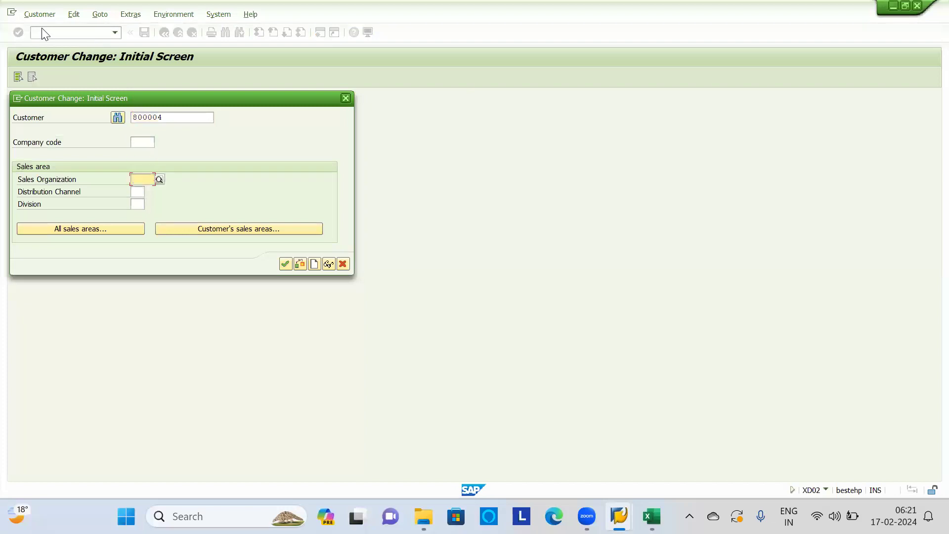
Open the customer for Sales Organization T010, Distribution Channel T1 and Division T1, and display its sales area data
{"action": "type", "text": "9010"}
{"action": "left_click", "coordinate": [143, 178]}
{"action": "type", "text": "T010"}
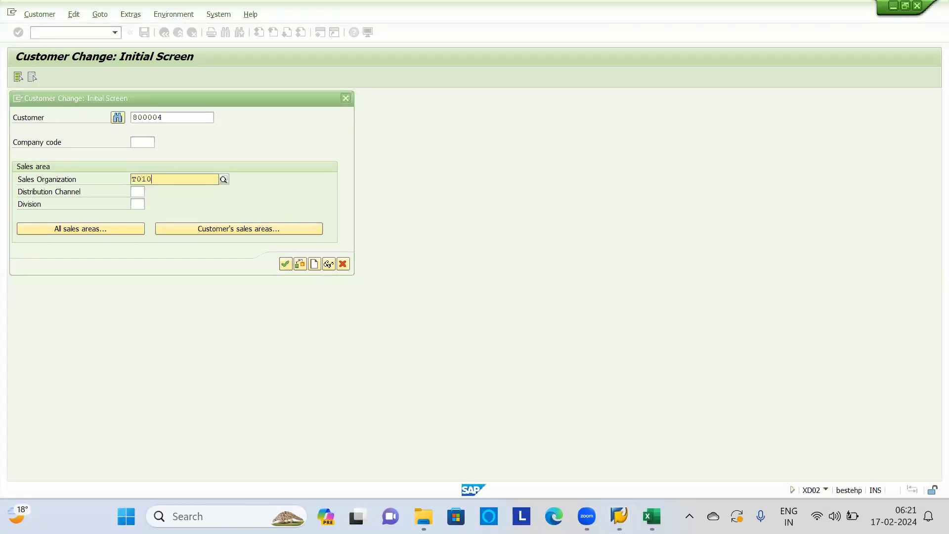
{"action": "left_click", "coordinate": [142, 192]}
{"action": "type", "text": "T1"}
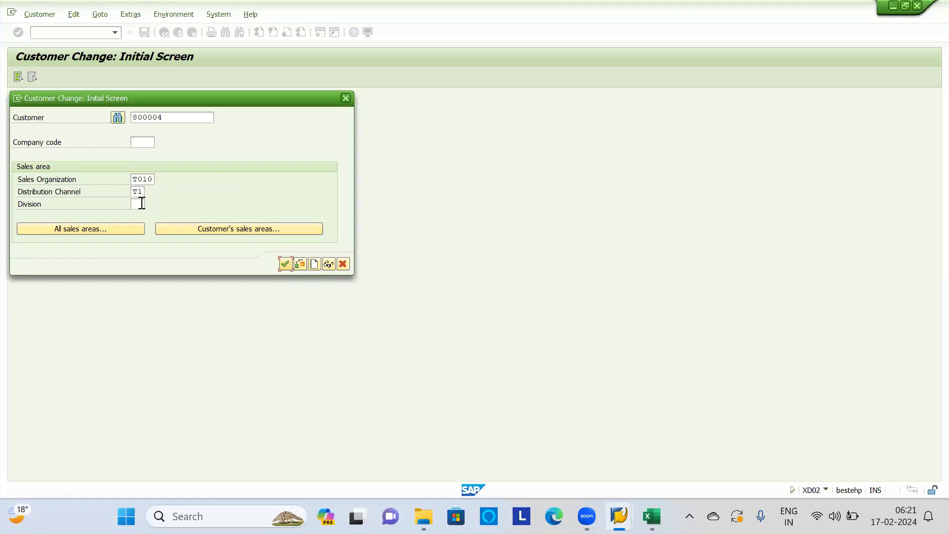
{"action": "left_click", "coordinate": [142, 203]}
{"action": "type", "text": "T1"}
{"action": "key", "text": "Return"}
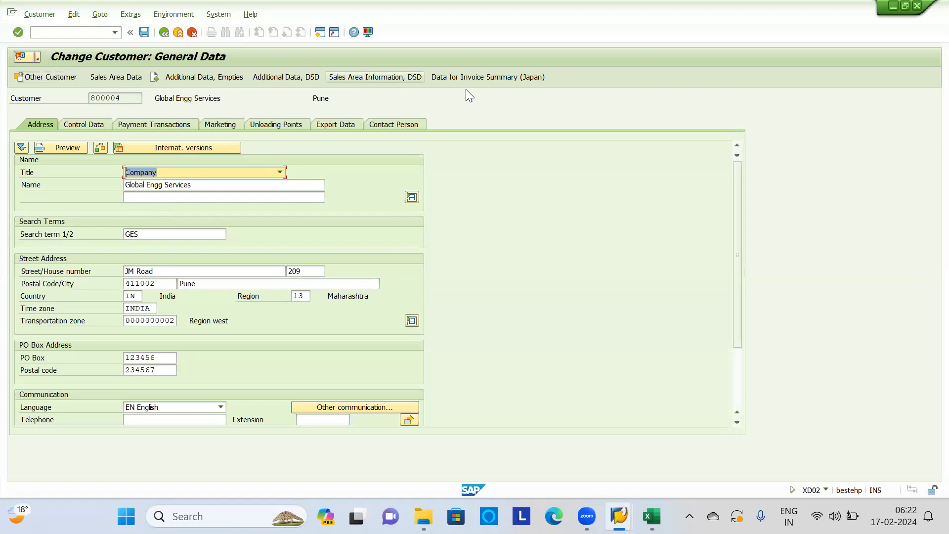
{"action": "left_click", "coordinate": [120, 79]}
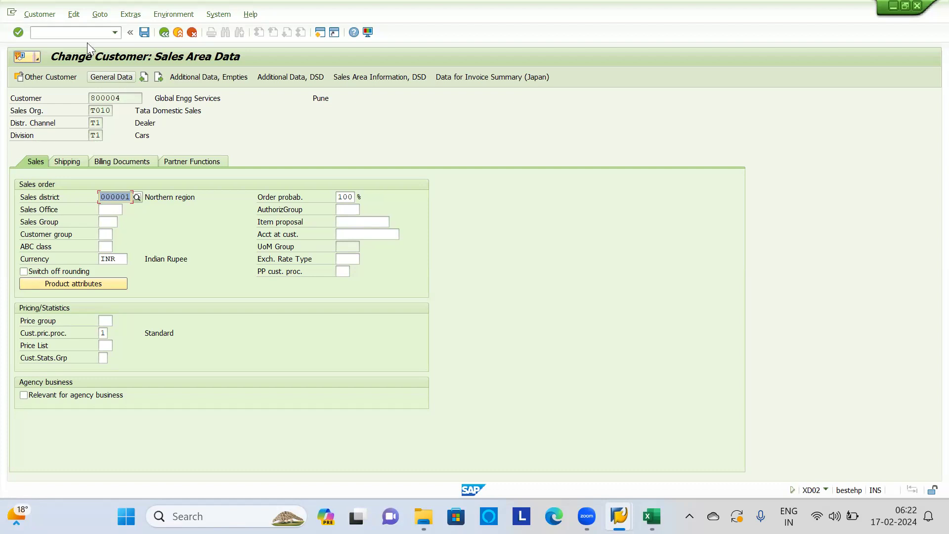
Open a second SAP session, start transaction SPRO and display the SAP Customizing Implementation Guide
{"action": "key", "text": "alt+Tab"}
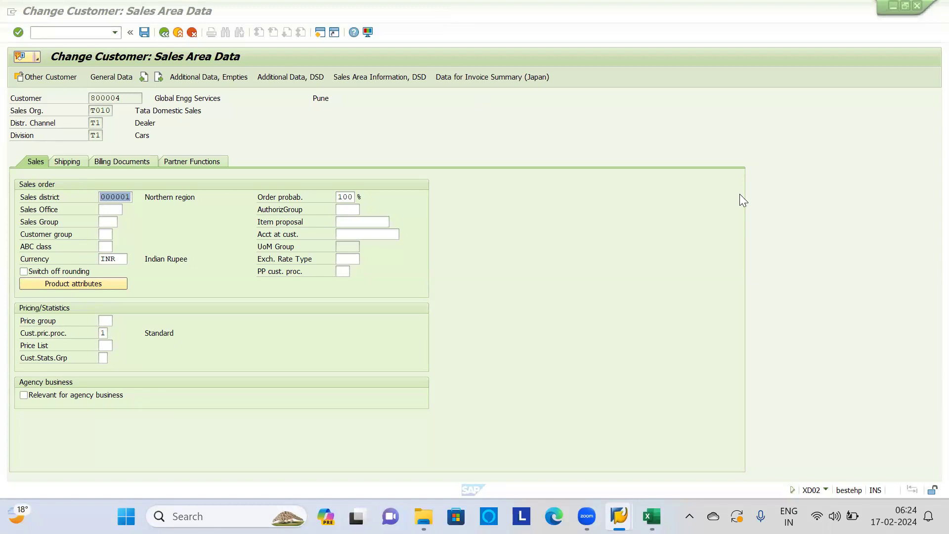
{"action": "left_click", "coordinate": [324, 32]}
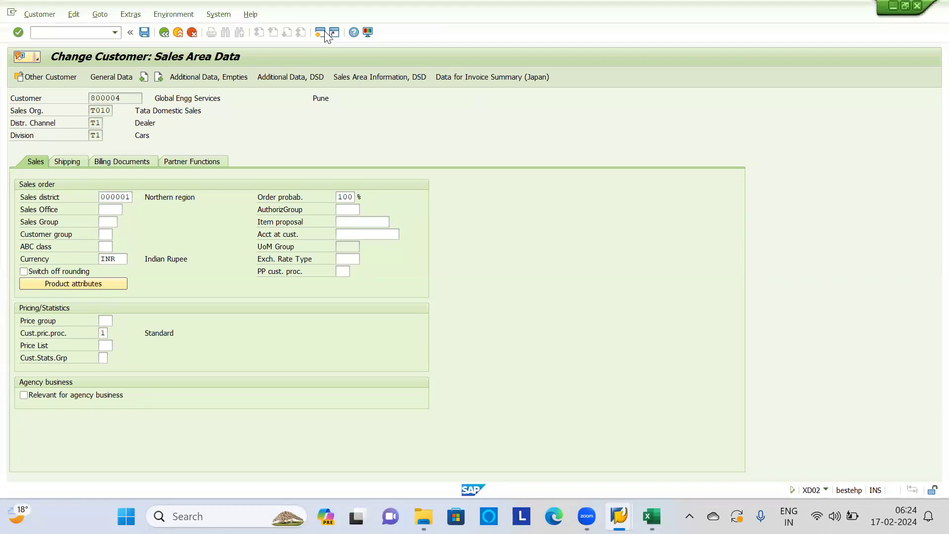
{"action": "type", "text": "spro"}
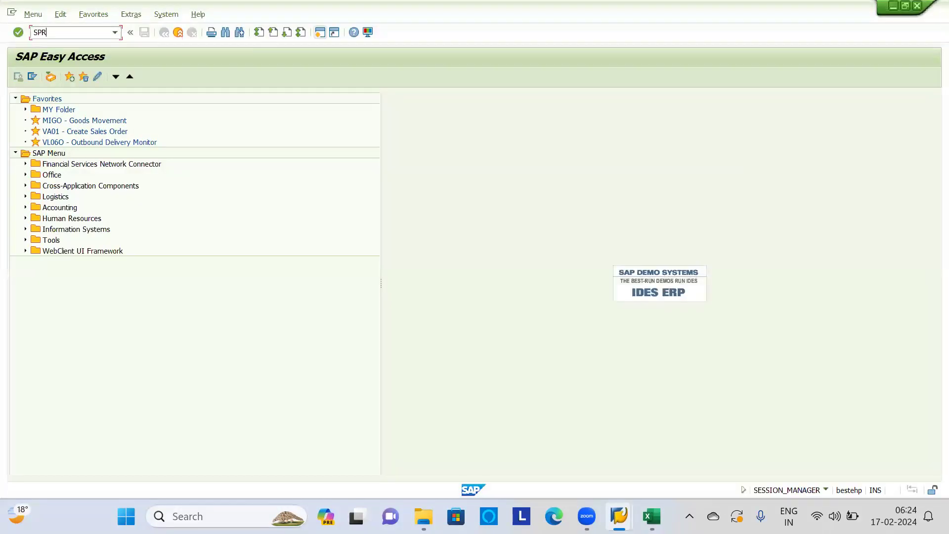
{"action": "key", "text": "Return"}
{"action": "left_click", "coordinate": [45, 77]}
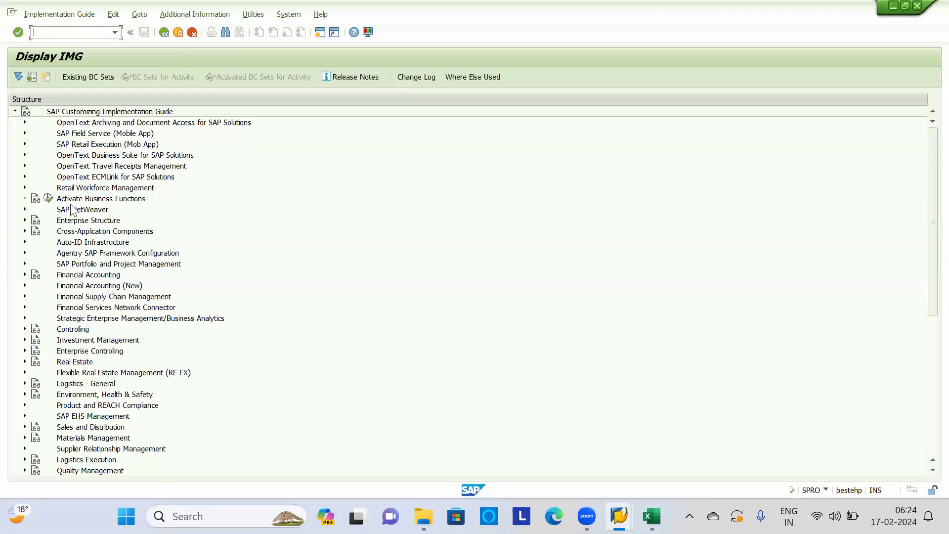
Expand the Sales and Distribution node in the implementation guide
{"action": "left_click", "coordinate": [70, 222]}
{"action": "key", "text": "Down"}
{"action": "key", "text": "Down"}
{"action": "key", "text": "Down"}
{"action": "key", "text": "Down"}
{"action": "key", "text": "Down"}
{"action": "key", "text": "Down"}
{"action": "key", "text": "Down"}
{"action": "key", "text": "Down"}
{"action": "key", "text": "Down"}
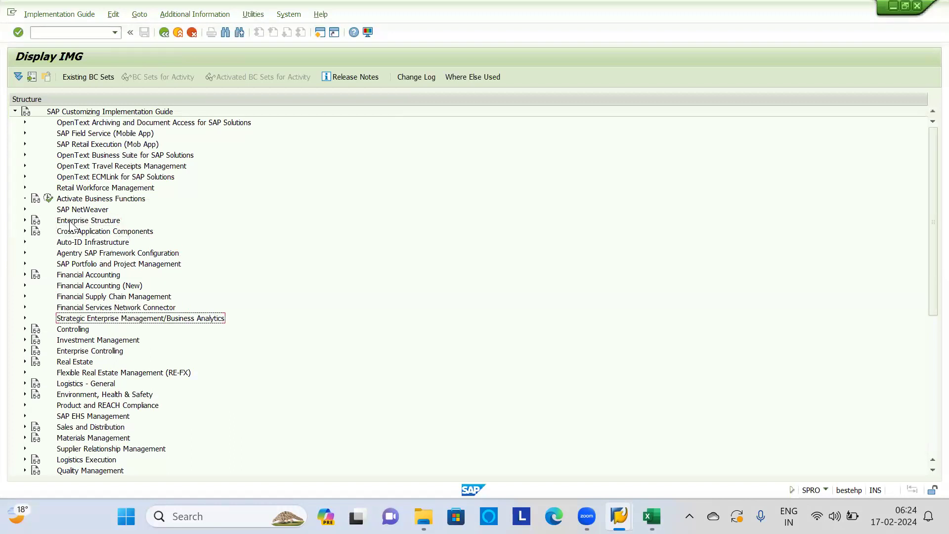
{"action": "key", "text": "Down"}
{"action": "key", "text": "Down"}
{"action": "key", "text": "Down"}
{"action": "key", "text": "Down"}
{"action": "key", "text": "Down"}
{"action": "key", "text": "Down"}
{"action": "key", "text": "Down"}
{"action": "key", "text": "Down"}
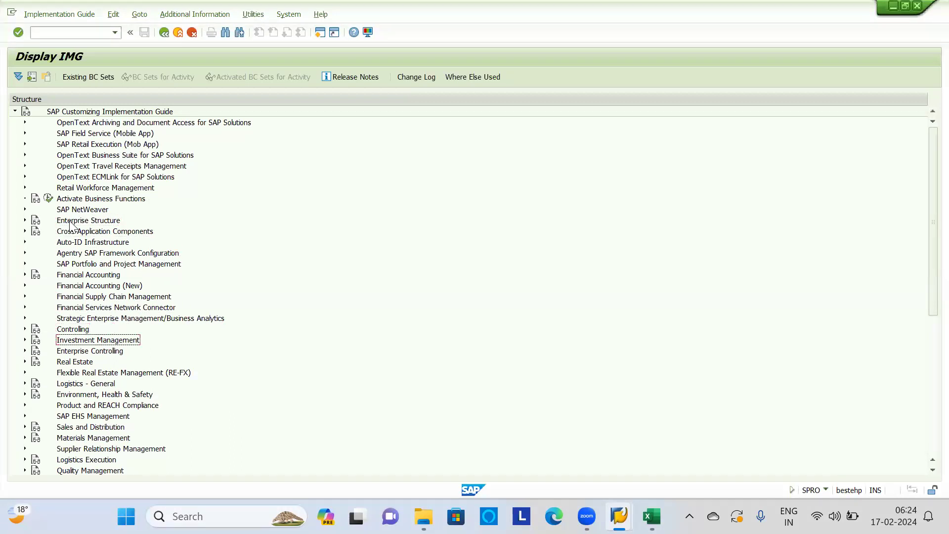
{"action": "key", "text": "Down"}
{"action": "key", "text": "Down"}
{"action": "key", "text": "Right"}
Expand Master Data, Business Partners and Customers under Sales and Distribution
{"action": "key", "text": "Down"}
{"action": "key", "text": "Down"}
{"action": "key", "text": "Up"}
{"action": "key", "text": "Right"}
{"action": "key", "text": "Down"}
{"action": "key", "text": "Down"}
{"action": "key", "text": "Down"}
{"action": "key", "text": "Right"}
{"action": "key", "text": "Down"}
{"action": "key", "text": "Down"}
{"action": "key", "text": "Up"}
{"action": "key", "text": "Right"}
{"action": "key", "text": "Down"}
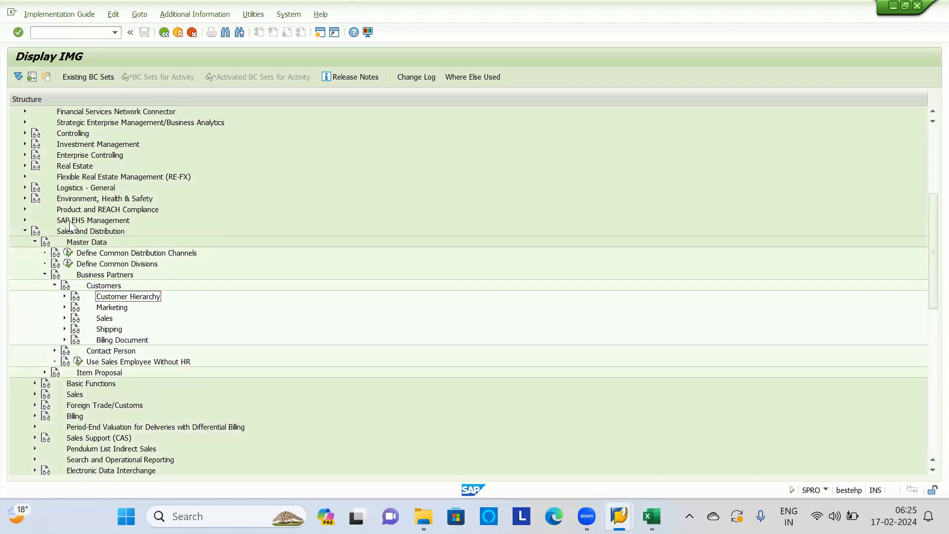
Expand Sales under Customers and open the Define Sales Districts activity
{"action": "key", "text": "Down"}
{"action": "key", "text": "Down"}
{"action": "key", "text": "Right"}
{"action": "key", "text": "Down"}
{"action": "key", "text": "Down"}
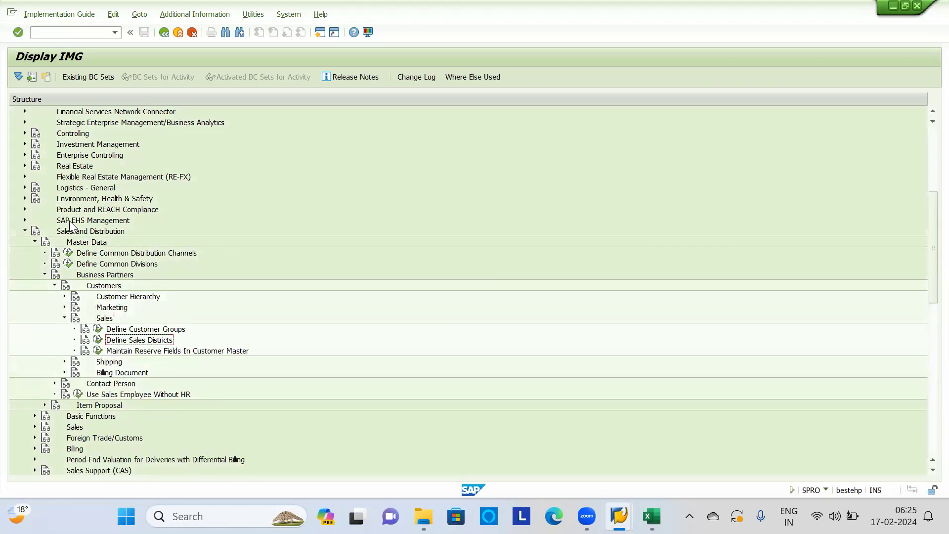
{"action": "key", "text": "Return"}
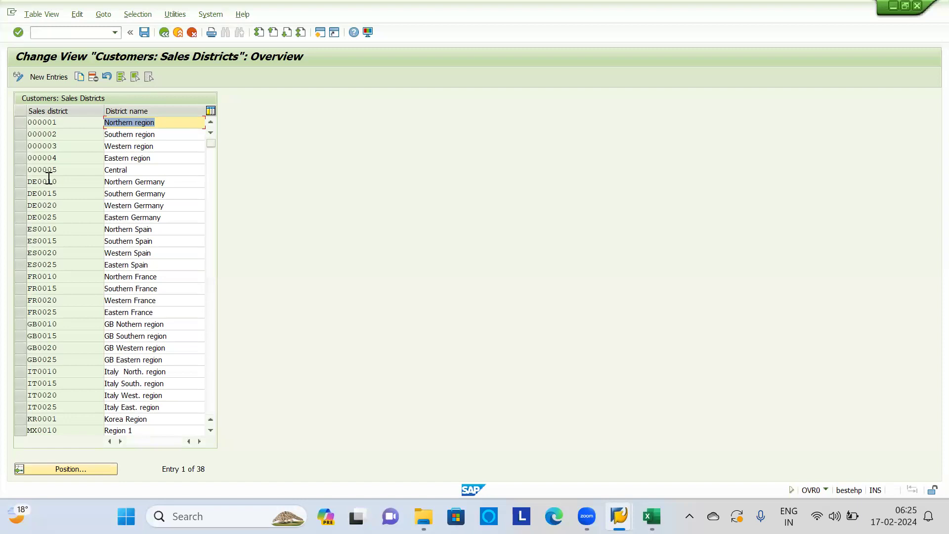
Review the existing sales districts, and add a new entry T00001 with district name North Maharashtra
{"action": "scroll", "coordinate": [64, 250], "scroll_direction": "down", "scroll_amount": 1}
{"action": "scroll", "coordinate": [62, 263], "scroll_direction": "down", "scroll_amount": 7}
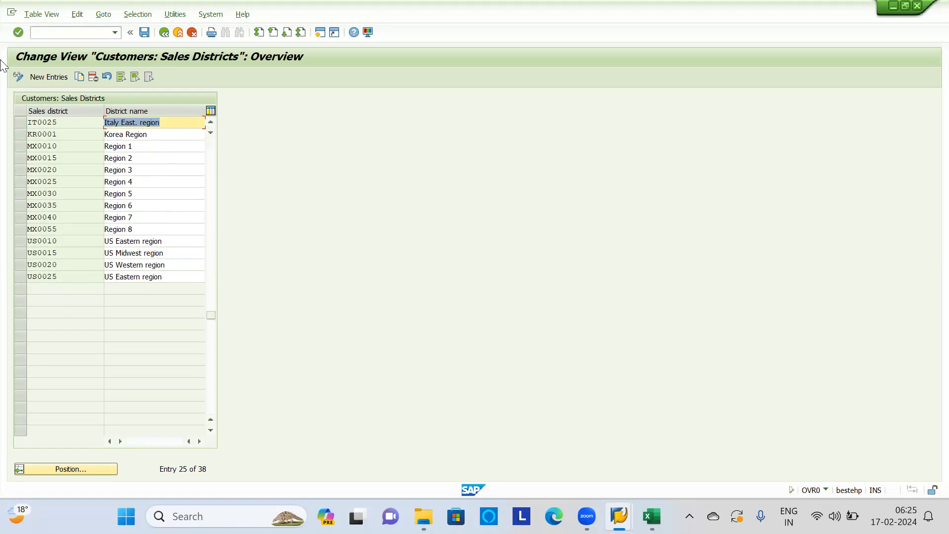
{"action": "left_click", "coordinate": [39, 76]}
{"action": "type", "text": "T0000"}
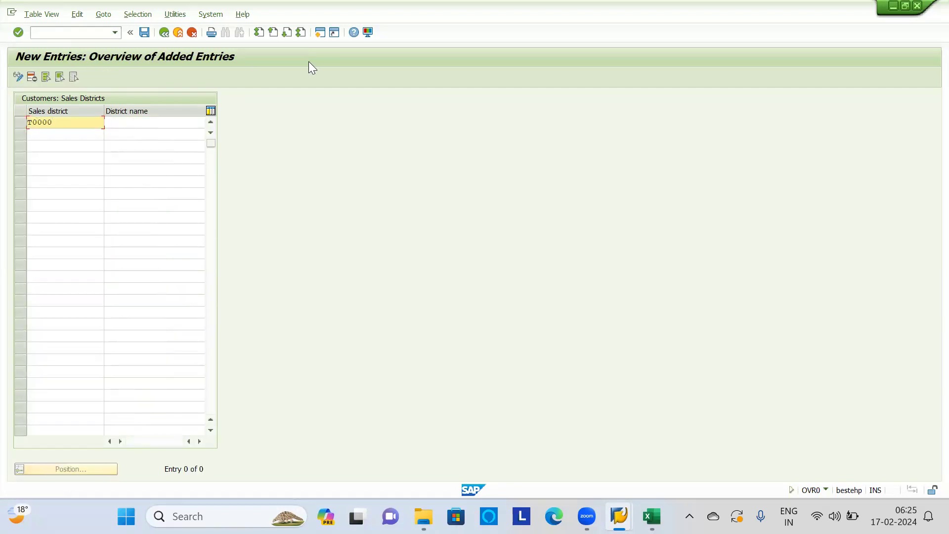
{"action": "key", "text": "alt+Tab"}
{"action": "key", "text": "alt+Tab"}
{"action": "type", "text": "0"}
{"action": "key", "text": "Tab"}
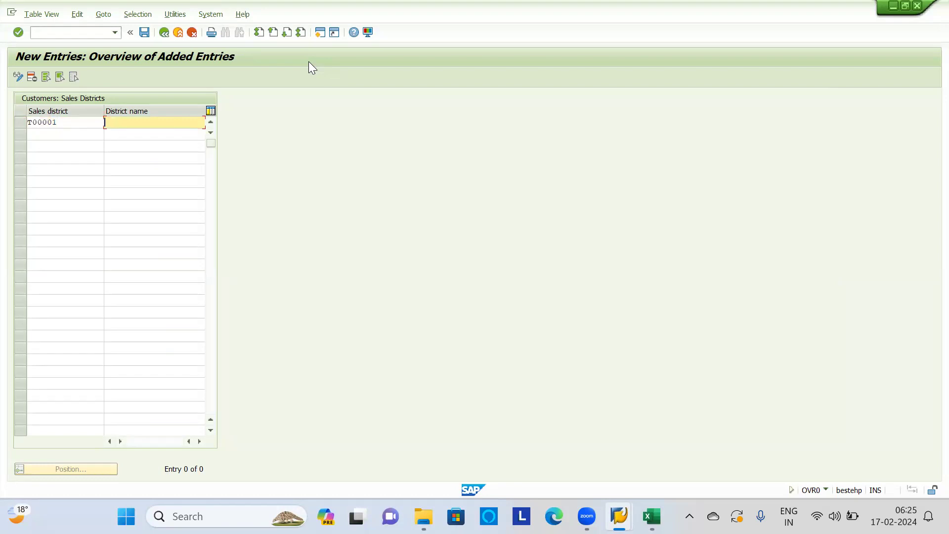
{"action": "type", "text": "North Maharashtra"}
{"action": "key", "text": "Tab"}
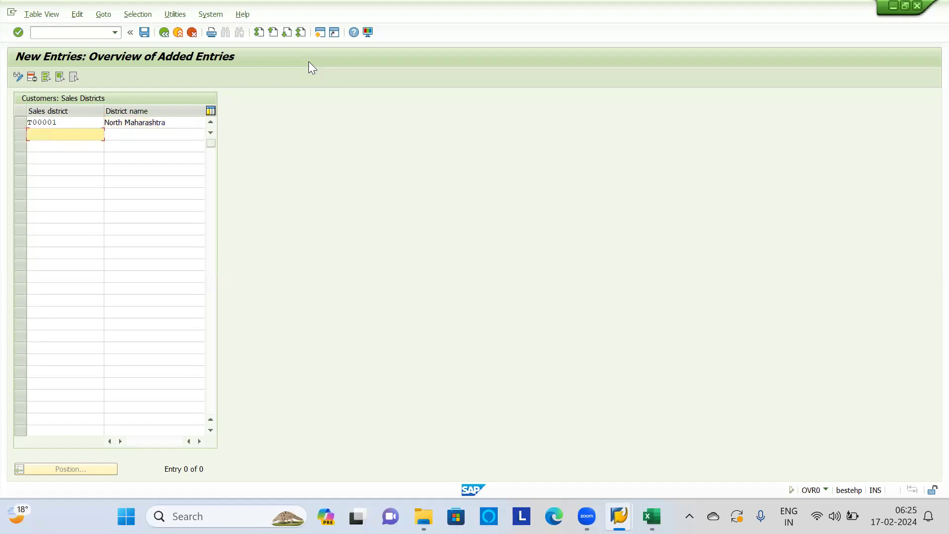
Add a second sales district T00002 named South Maharastra, and save both entries to the Customizing request
{"action": "type", "text": "T00002"}
{"action": "key", "text": "Tab"}
{"action": "type", "text": "South Maharastra"}
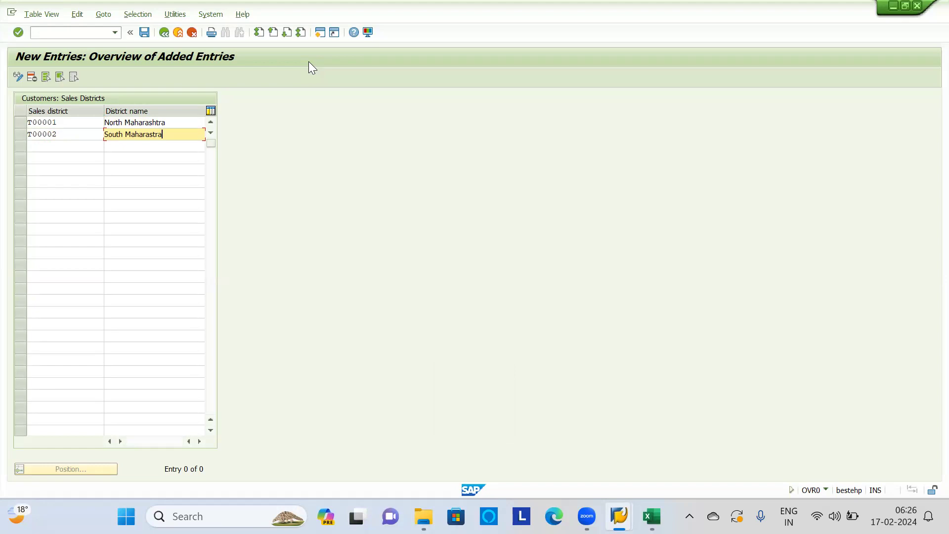
{"action": "key", "text": "Return"}
{"action": "key", "text": "ctrl+s"}
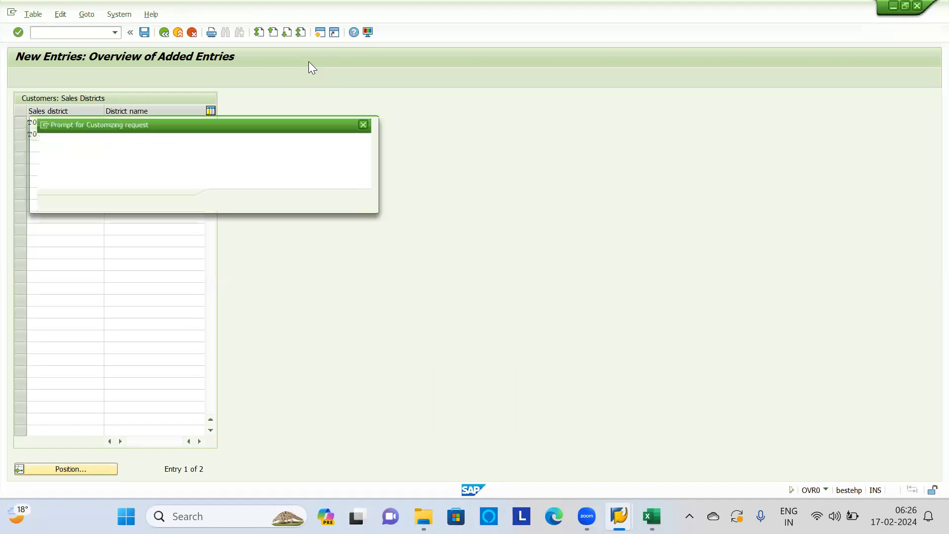
{"action": "key", "text": "Return"}
Return to the customer's sales area data and set the Sales district to T00001
{"action": "key", "text": "alt+Tab"}
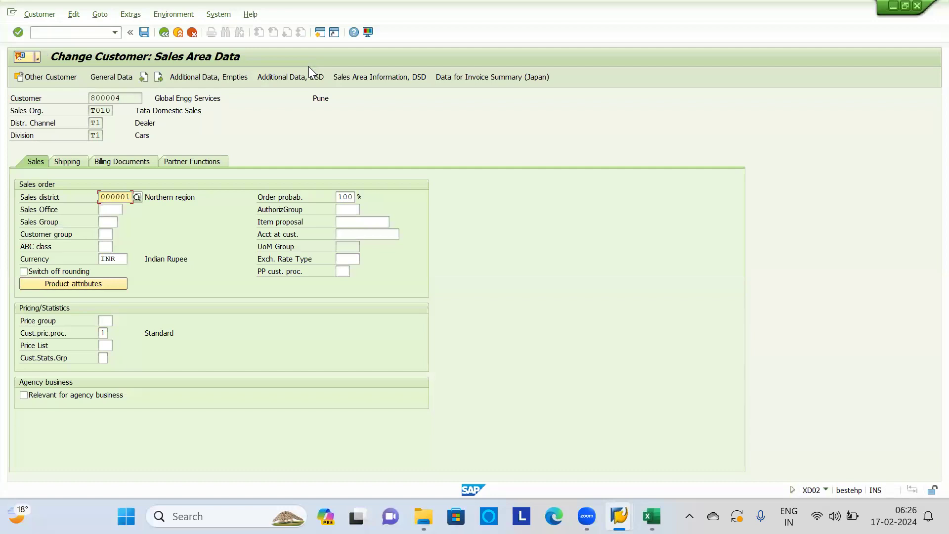
{"action": "key", "text": "ctrl+a"}
{"action": "key", "text": "BackSpace"}
{"action": "type", "text": "t0000"}
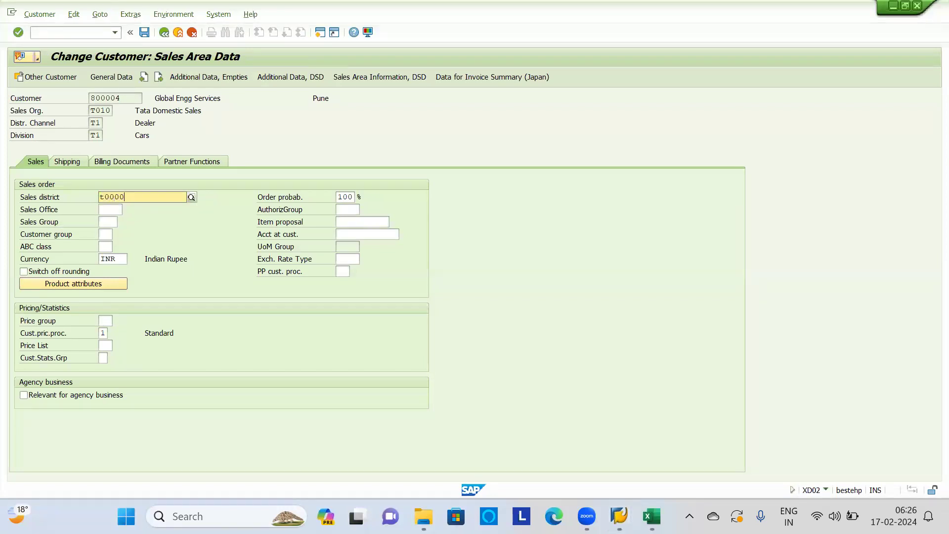
{"action": "key", "text": "Down"}
{"action": "key", "text": "Return"}
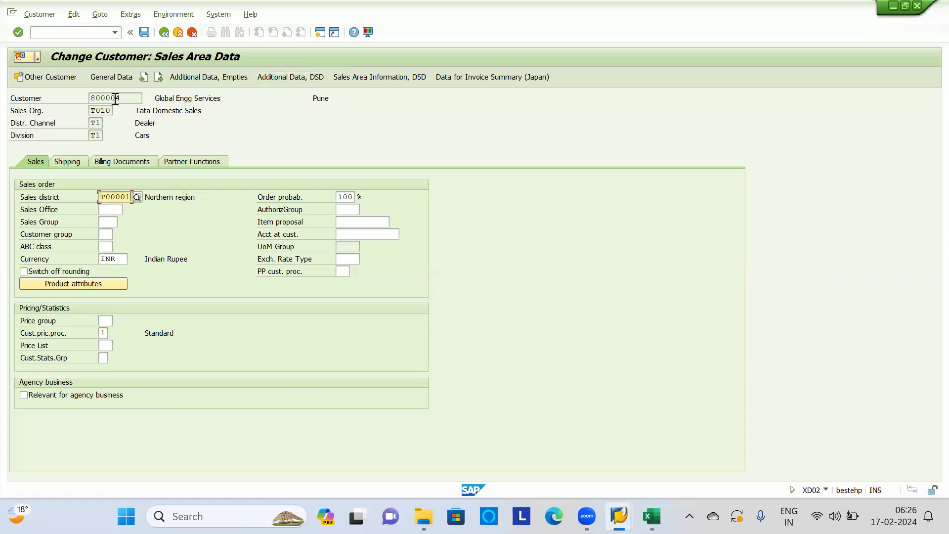
Look up the available sales offices and assign TM01 (MH Sales office) as the customer's Sales Office
{"action": "left_click_drag", "start_coordinate": [133, 98], "coordinate": [3, 123]}
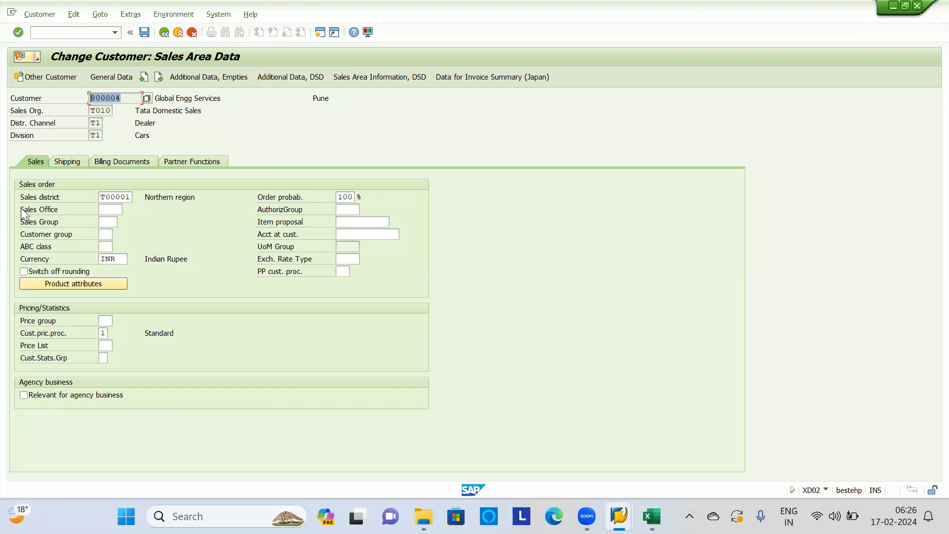
{"action": "left_click", "coordinate": [107, 212]}
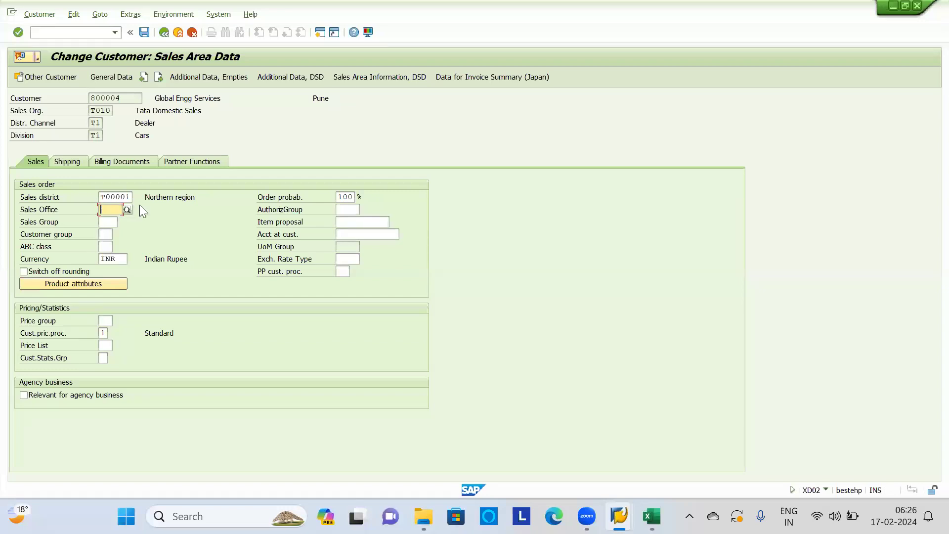
{"action": "left_click", "coordinate": [127, 209]}
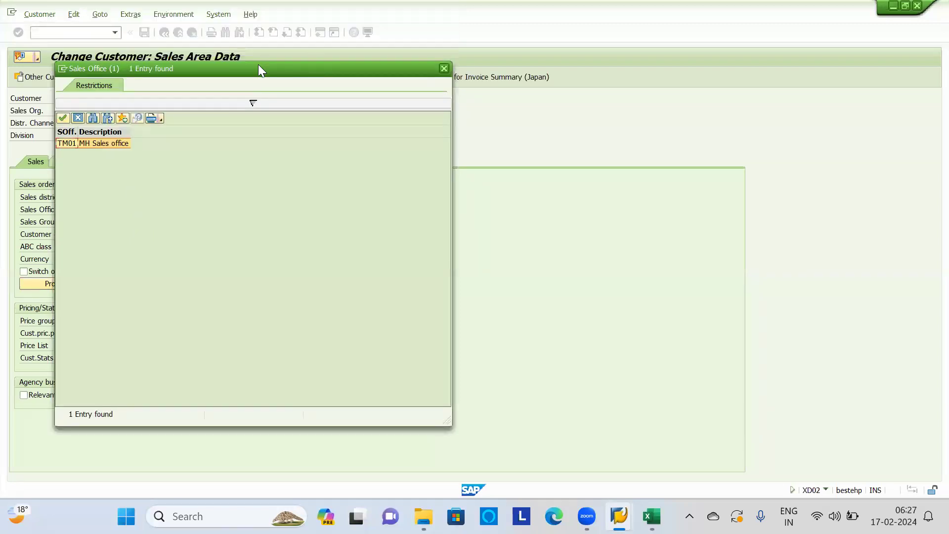
{"action": "left_click_drag", "start_coordinate": [259, 67], "coordinate": [406, 69]}
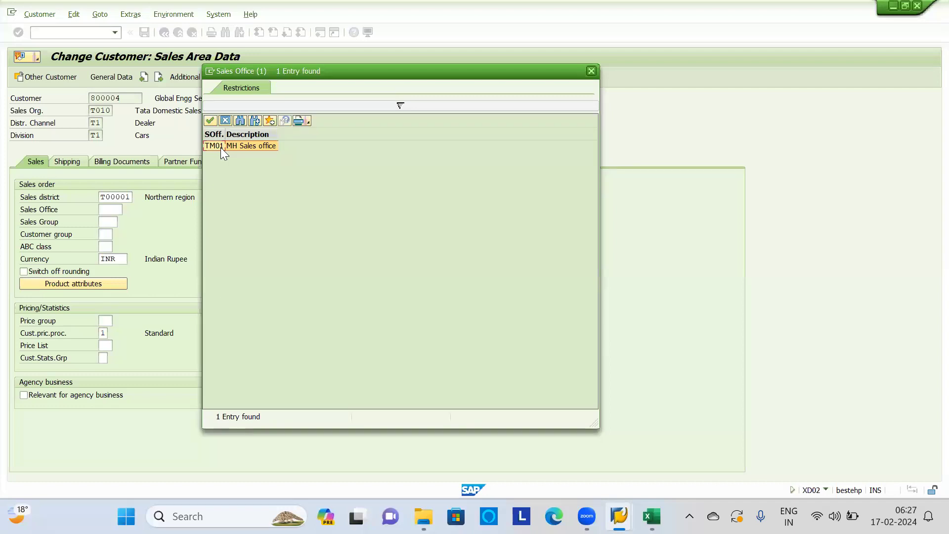
{"action": "double_click", "coordinate": [257, 145]}
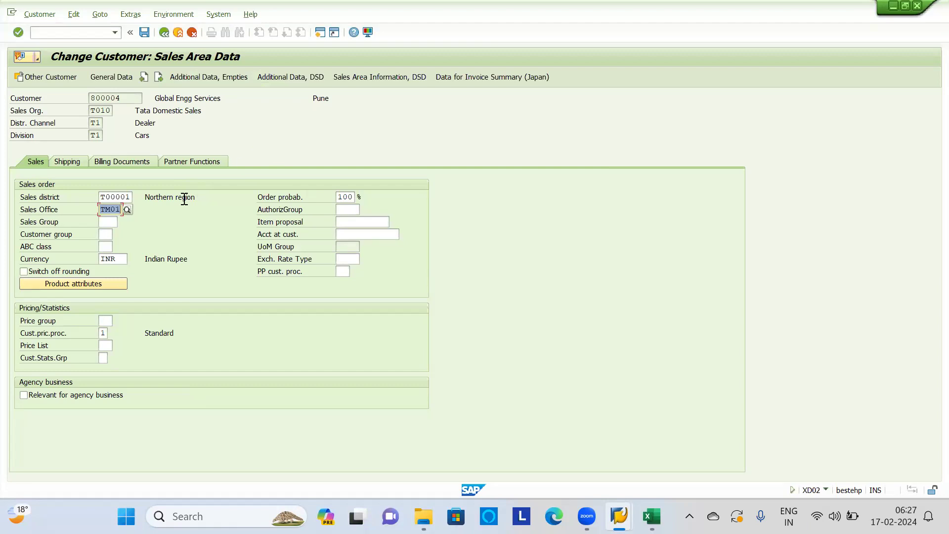
Look up the sales groups available for the sales office and assign TM1 (Main Product) as the customer's Sales Group
{"action": "left_click", "coordinate": [107, 221]}
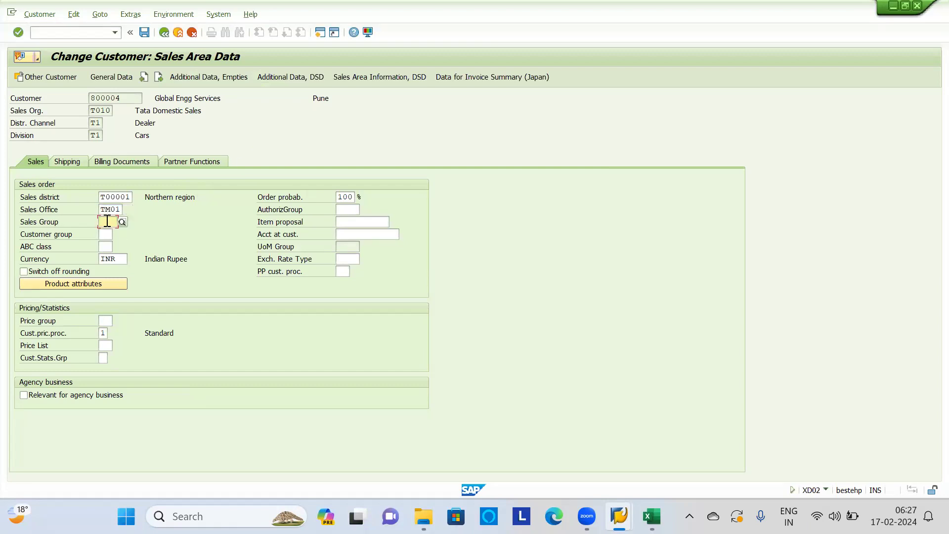
{"action": "left_click_drag", "start_coordinate": [133, 97], "coordinate": [3, 99]}
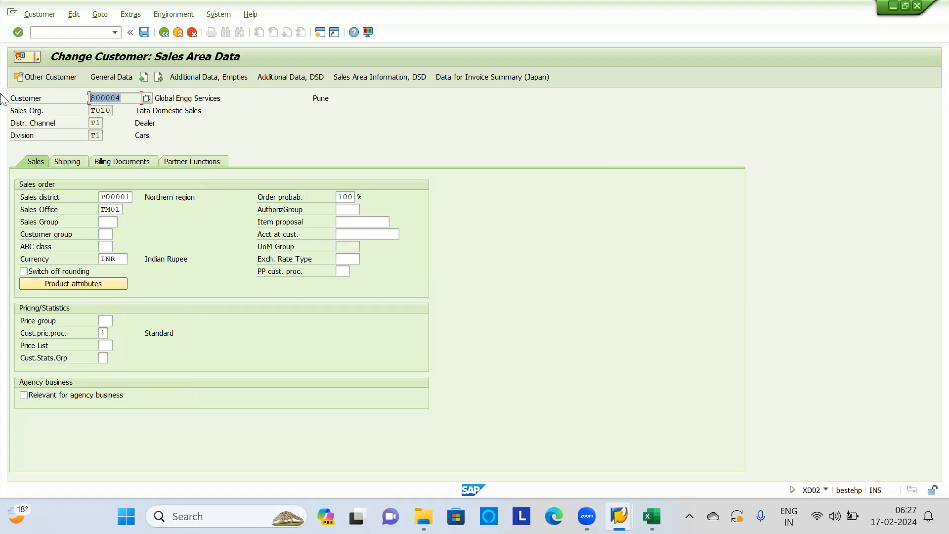
{"action": "left_click", "coordinate": [108, 221]}
{"action": "left_click", "coordinate": [123, 223]}
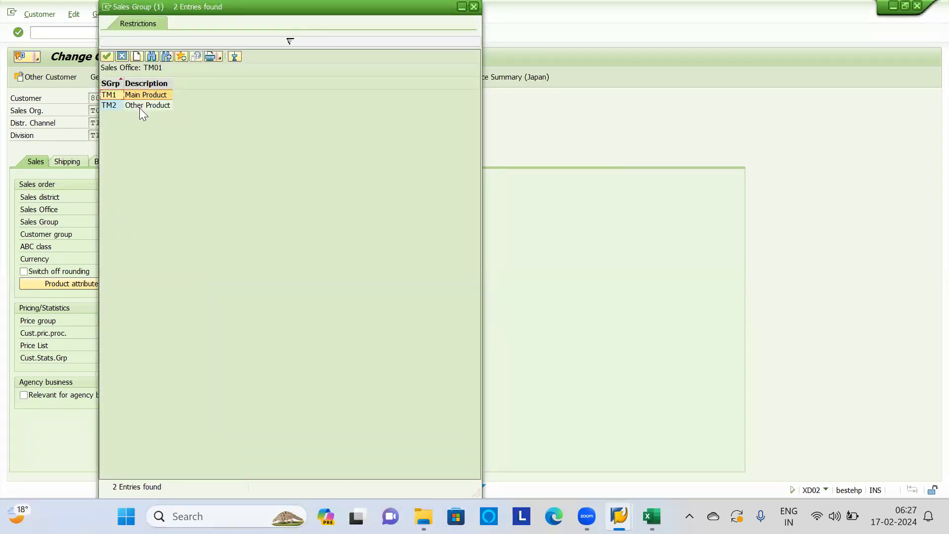
{"action": "left_click_drag", "start_coordinate": [150, 12], "coordinate": [239, 29]}
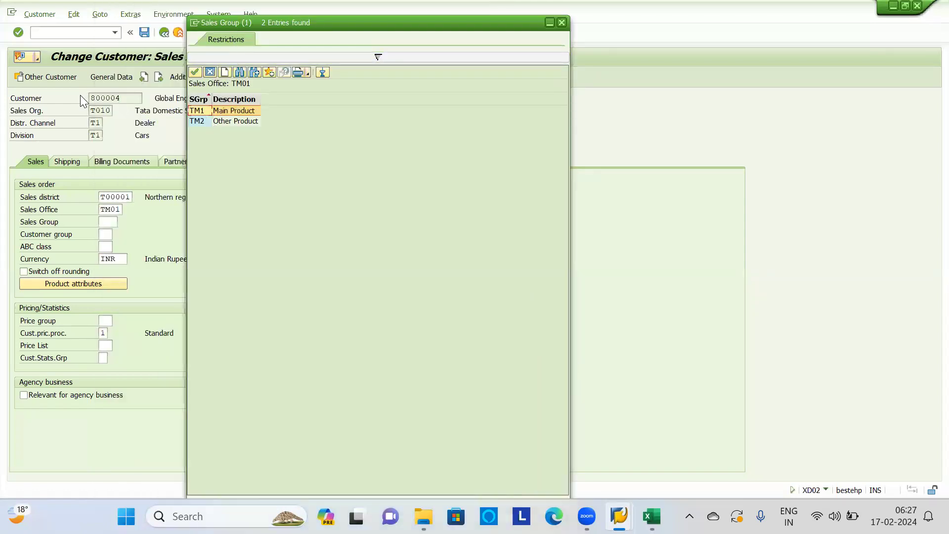
{"action": "double_click", "coordinate": [230, 111]}
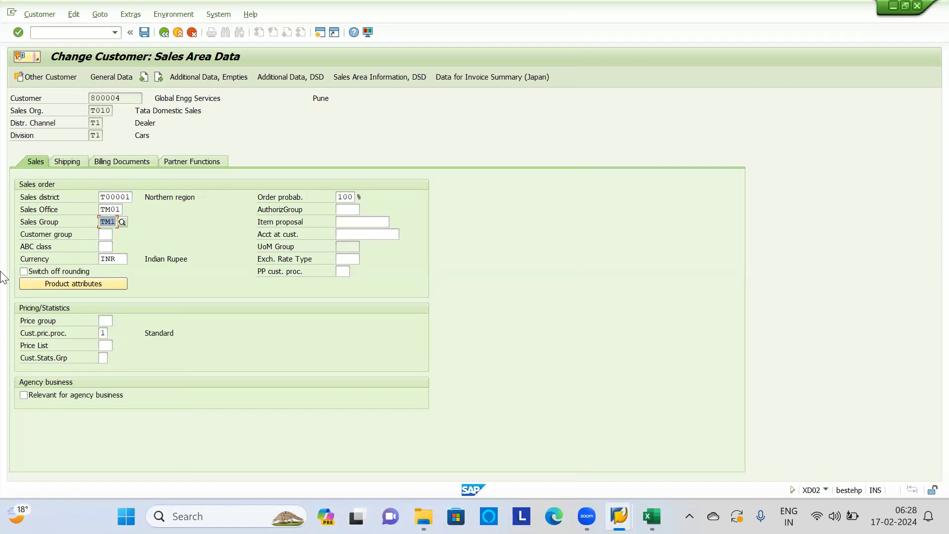
Examine the list of available customer groups for the Customer group field, and close it without choosing one
{"action": "left_click", "coordinate": [111, 234]}
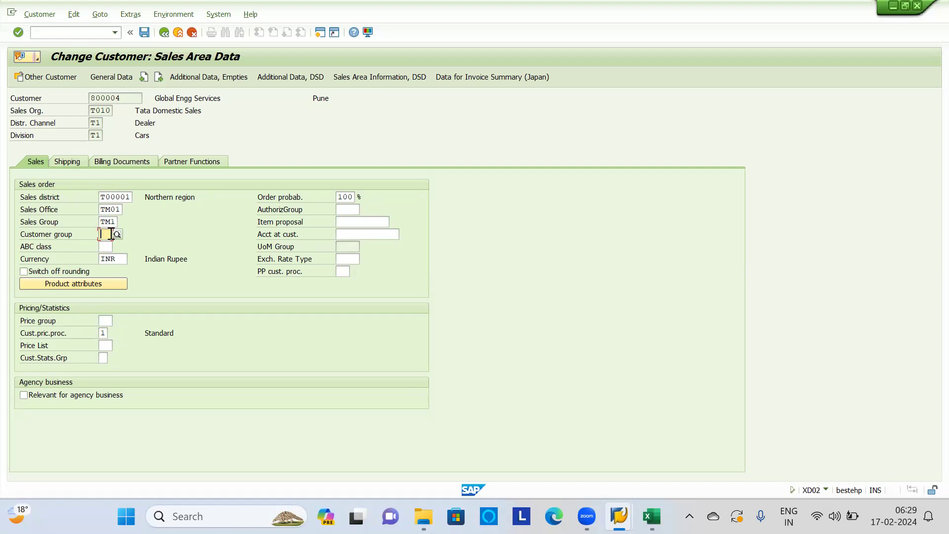
{"action": "key", "text": "F4"}
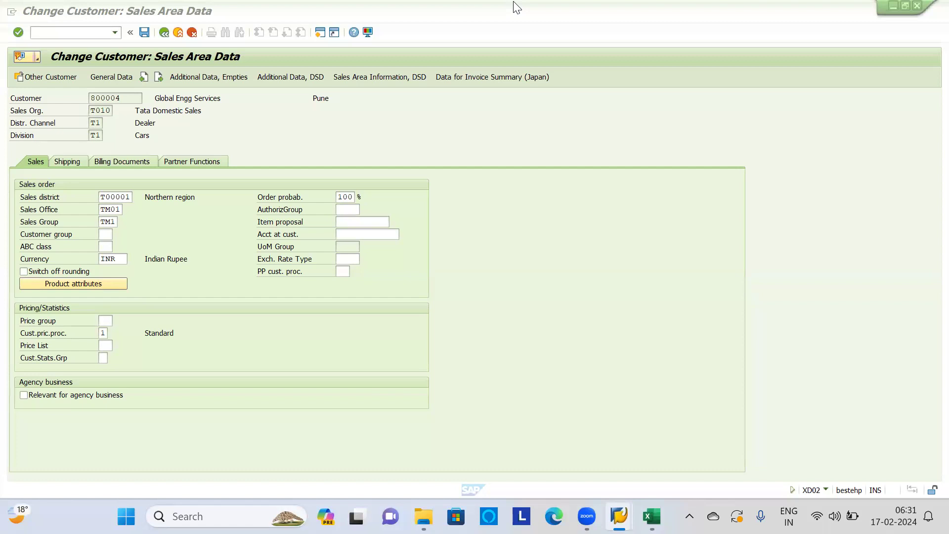
{"action": "left_click", "coordinate": [106, 234]}
{"action": "left_click", "coordinate": [115, 235]}
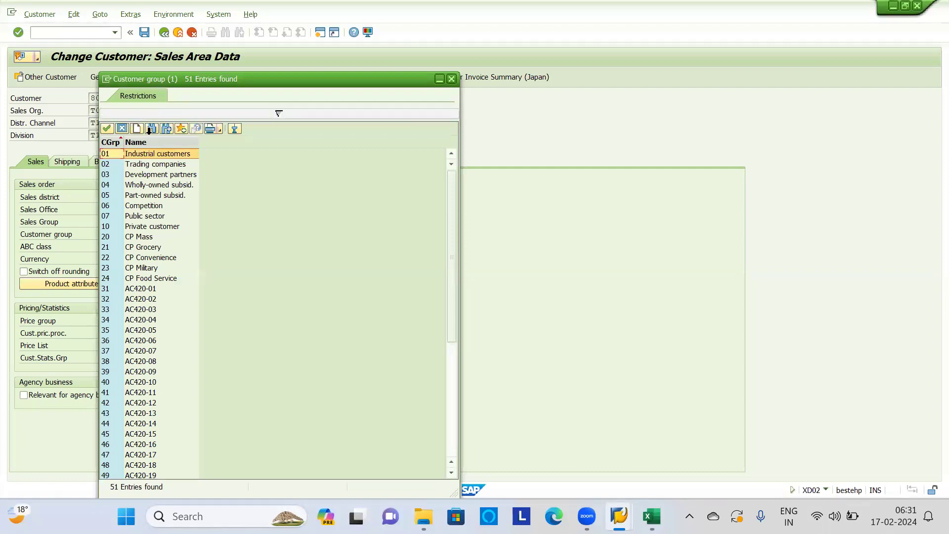
{"action": "scroll", "coordinate": [147, 166], "scroll_direction": "down", "scroll_amount": 10}
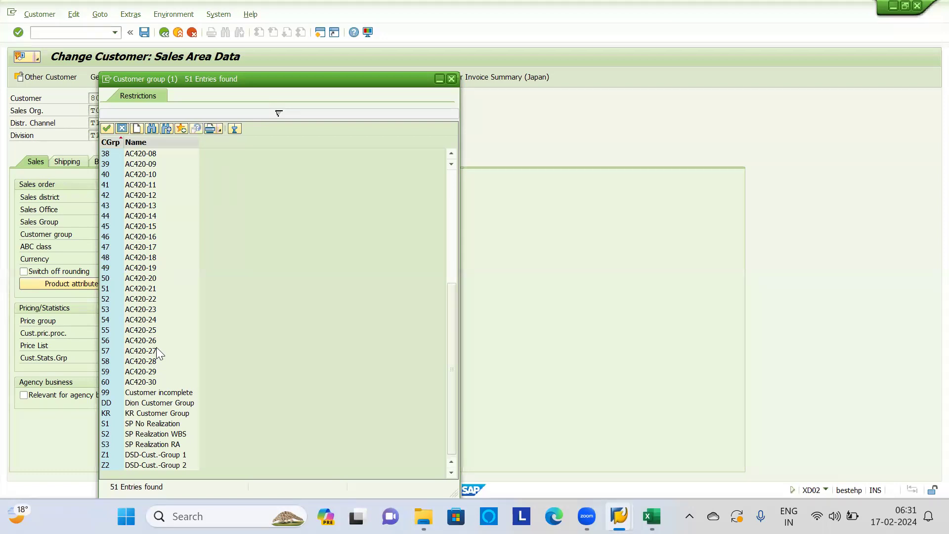
{"action": "left_click_drag", "start_coordinate": [365, 82], "coordinate": [345, 81]}
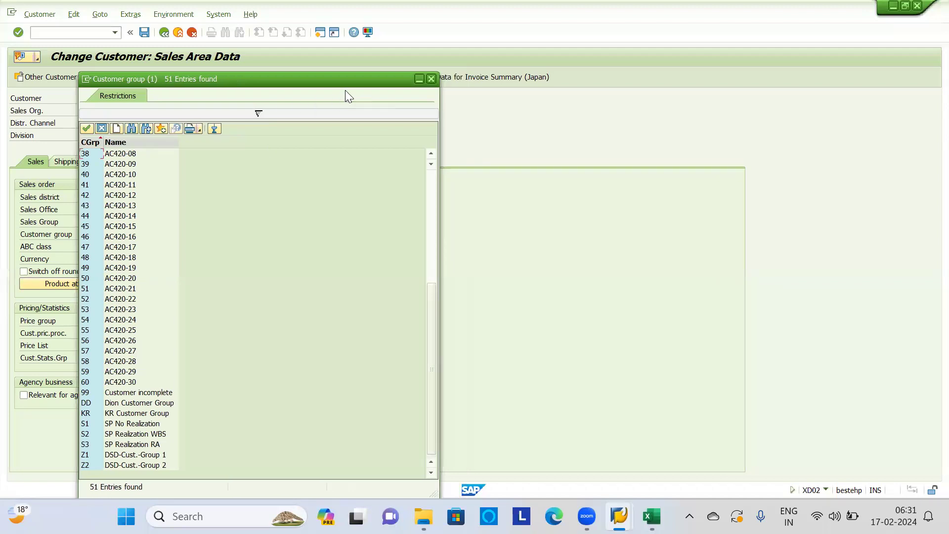
{"action": "left_click_drag", "start_coordinate": [267, 80], "coordinate": [255, 80]}
{"action": "left_click_drag", "start_coordinate": [381, 80], "coordinate": [315, 81]}
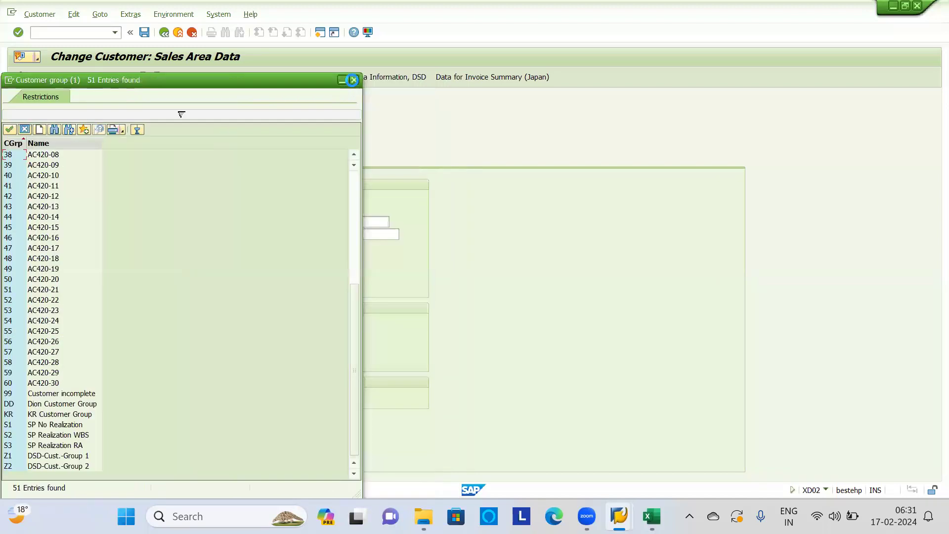
{"action": "left_click", "coordinate": [353, 79]}
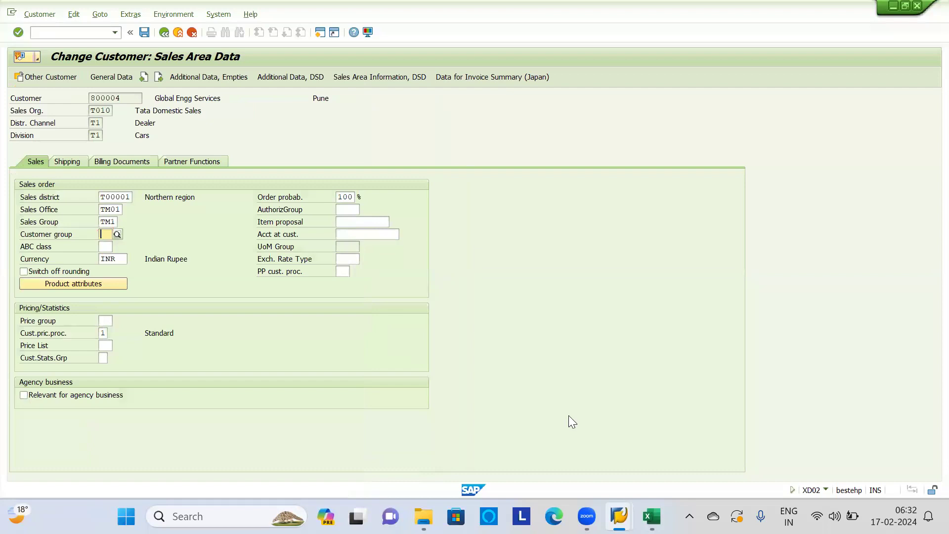
Switch to the customizing session, leave the sales district entries, and open the Define Customer Groups activity under Customers > Sales
{"action": "key", "text": "alt+Tab"}
{"action": "key", "text": "F3"}
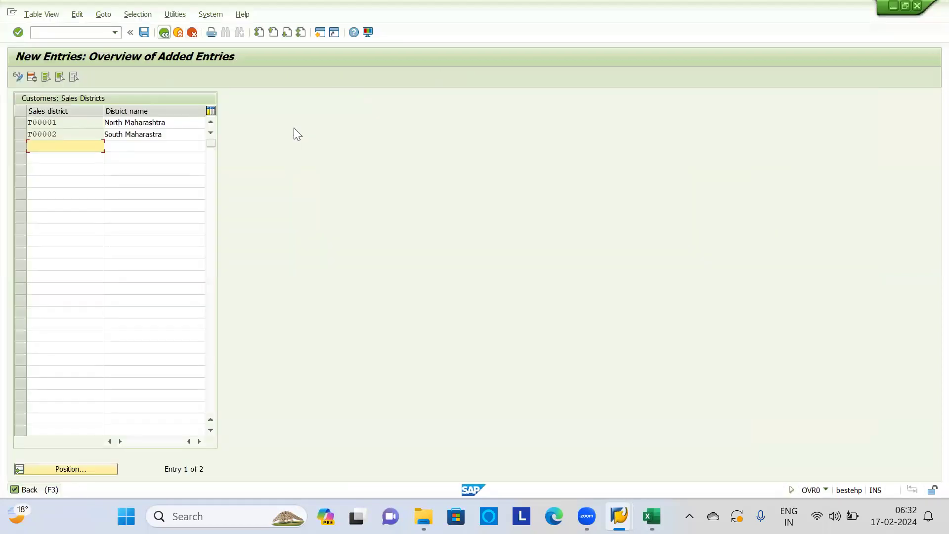
{"action": "key", "text": "F3"}
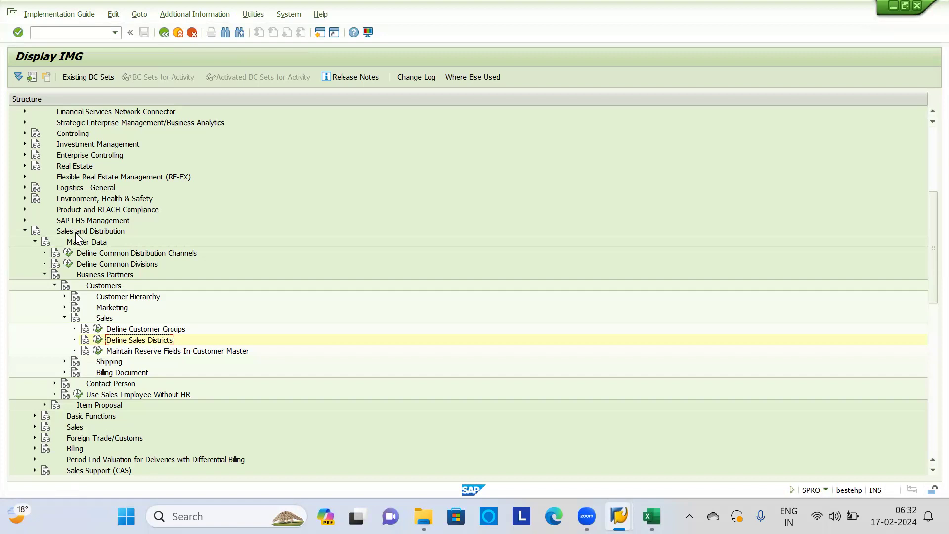
{"action": "left_click", "coordinate": [105, 286]}
{"action": "left_click", "coordinate": [105, 319]}
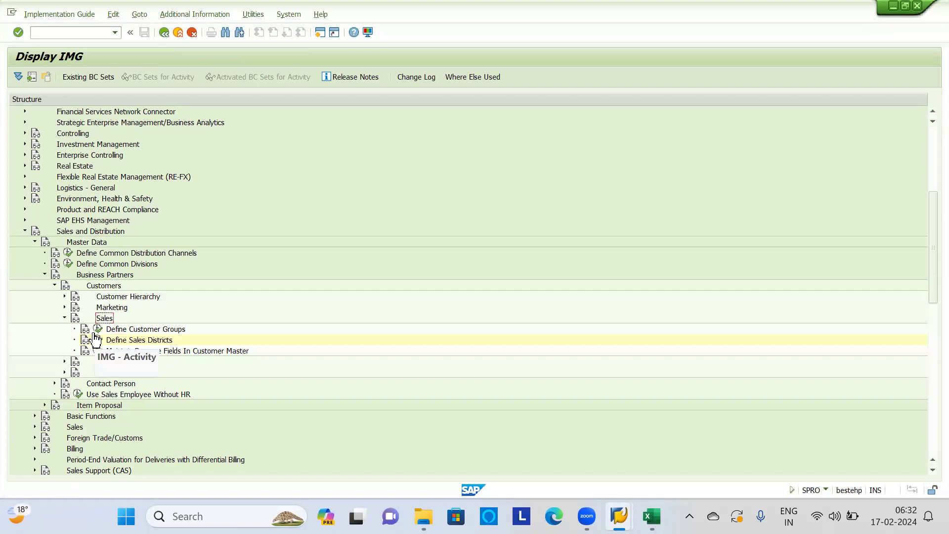
{"action": "left_click", "coordinate": [98, 330]}
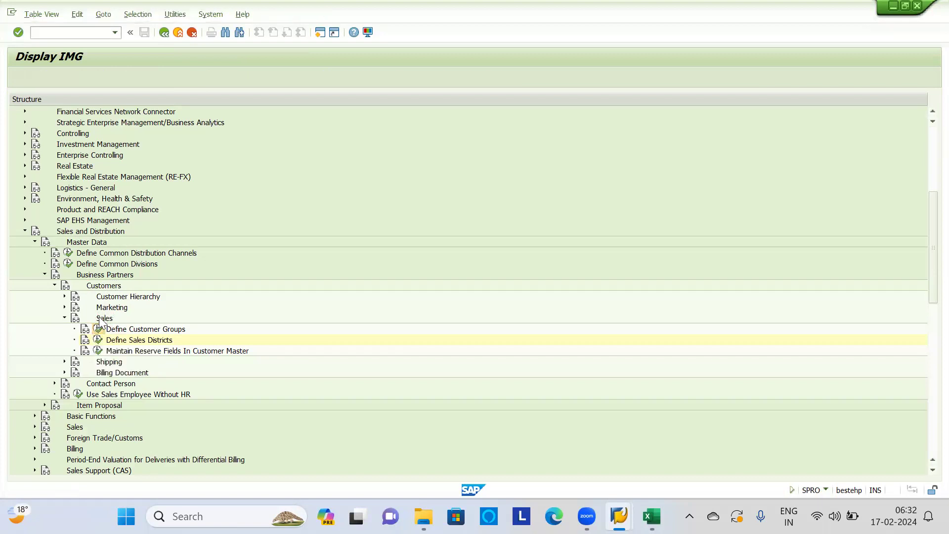
Create new customer group entries t1 named Bulk Delaer and t2 named Medium Dealer
{"action": "left_click", "coordinate": [42, 77]}
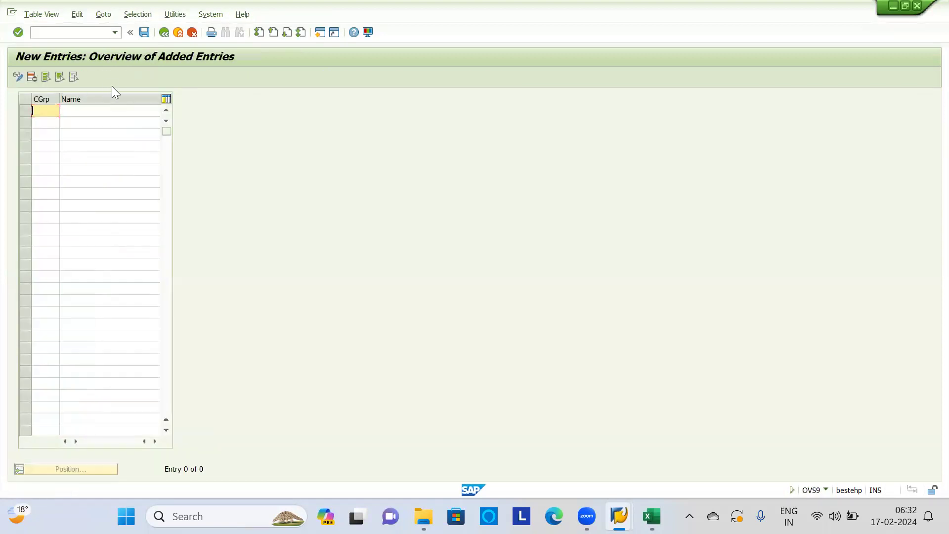
{"action": "type", "text": "t1"}
{"action": "key", "text": "Tab"}
{"action": "type", "text": "Bulk "}
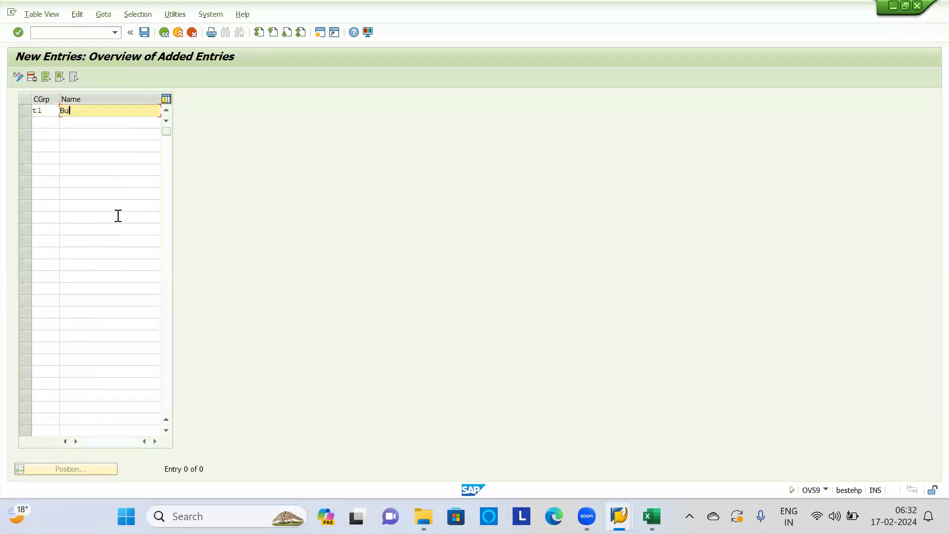
{"action": "type", "text": "Delaer"}
{"action": "key", "text": "Tab"}
{"action": "type", "text": "t2"}
{"action": "key", "text": "Tab"}
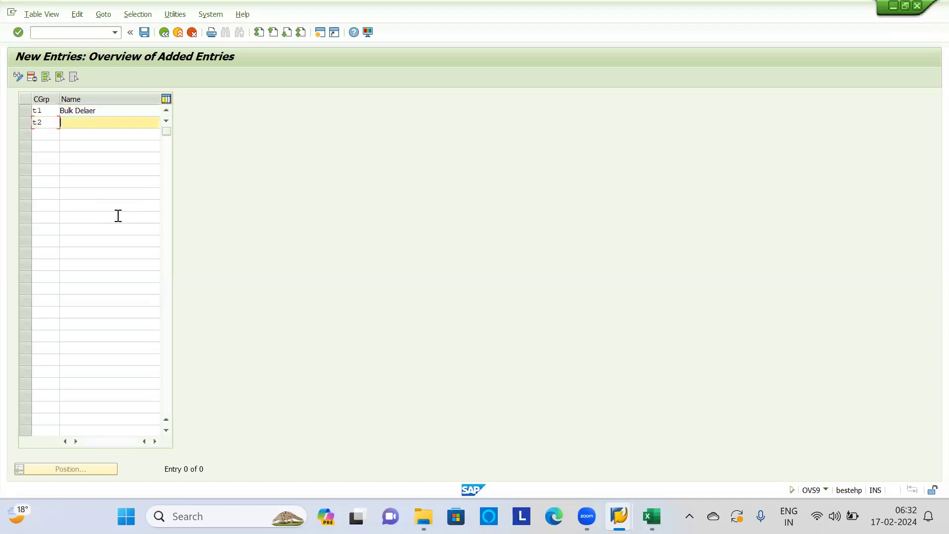
{"action": "type", "text": "Medium Dealer"}
Add a third customer group t3 named Low Dealer, and save the new entries
{"action": "key", "text": "Tab"}
{"action": "type", "text": "t3"}
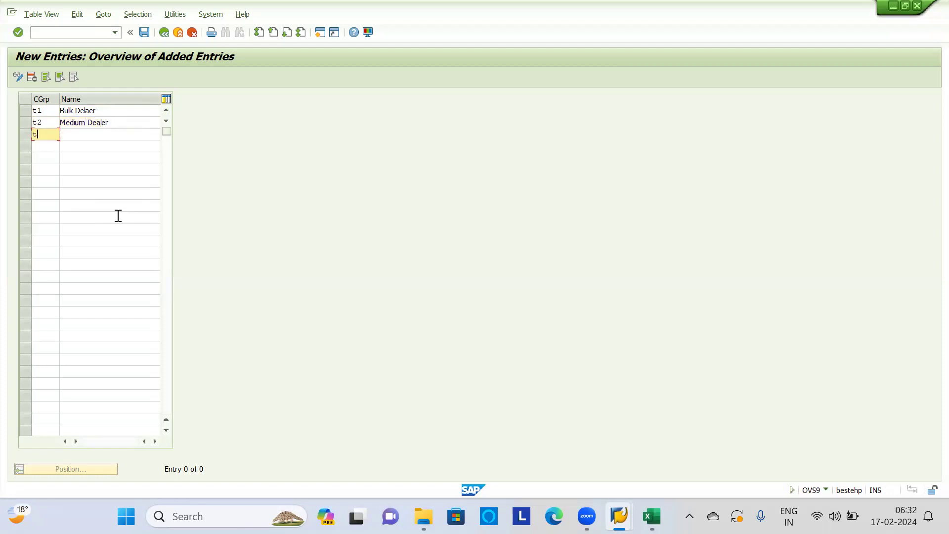
{"action": "key", "text": "Tab"}
{"action": "type", "text": "Low Dw"}
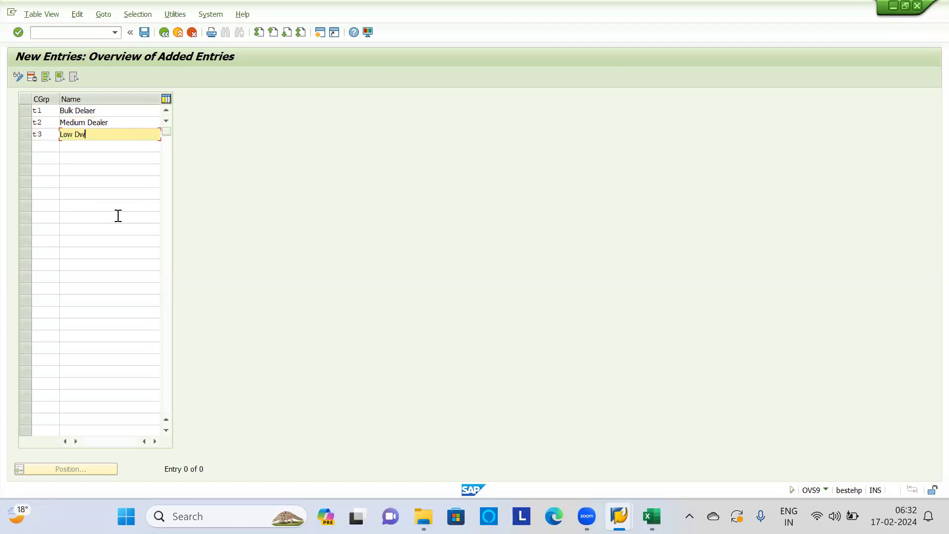
{"action": "key", "text": "BackSpace"}
{"action": "type", "text": "ealer"}
{"action": "key", "text": "Return"}
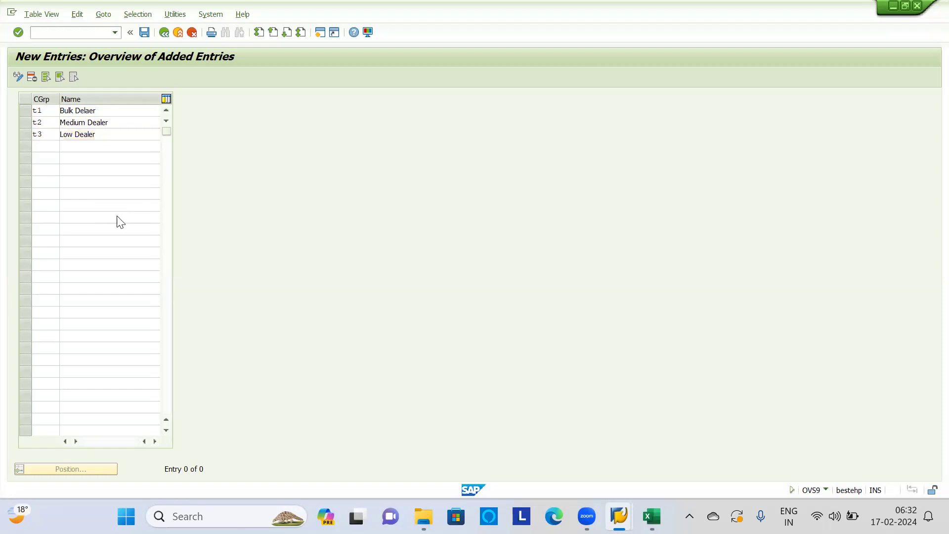
{"action": "key", "text": "ctrl+s"}
{"action": "key", "text": "Return"}
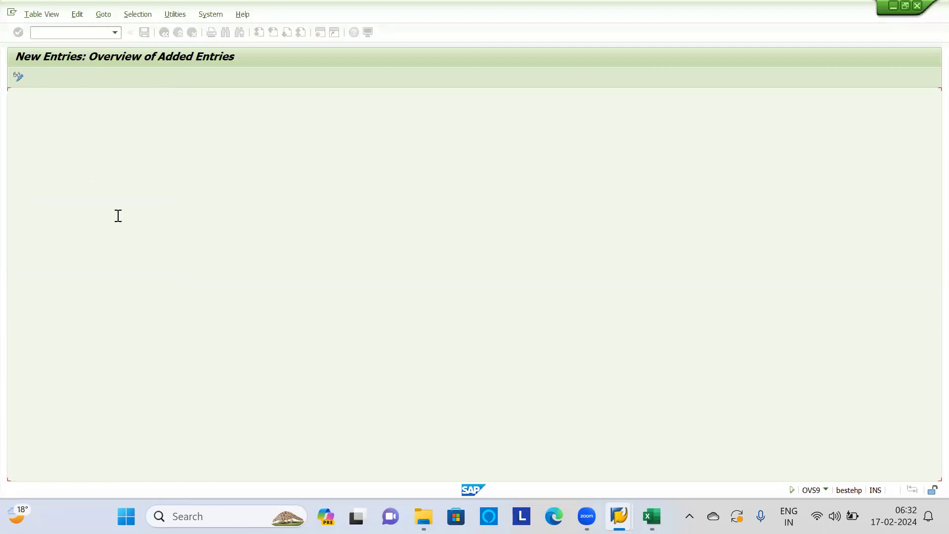
Return to the customer's sales area data and set the Customer group to T1 (Bulk Delaer)
{"action": "key", "text": "alt+Tab"}
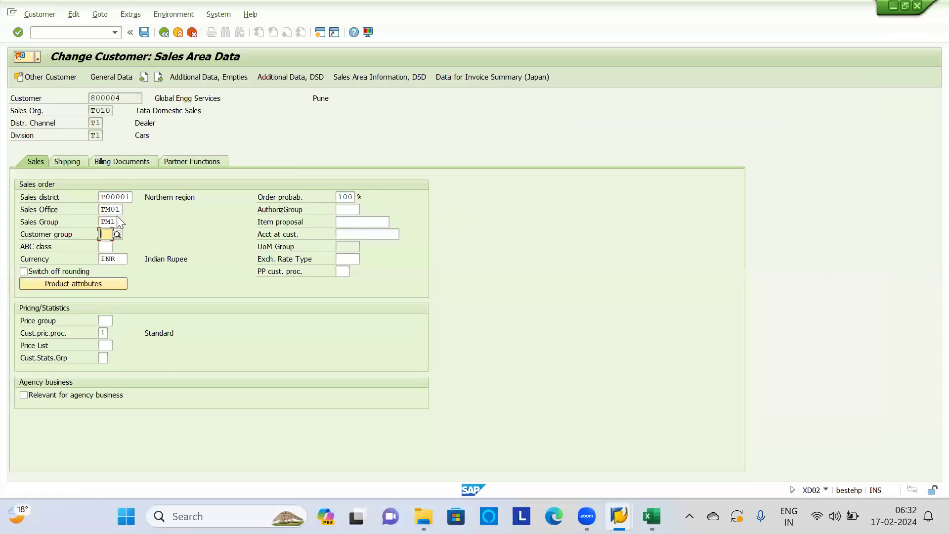
{"action": "type", "text": "t1"}
{"action": "key", "text": "Down"}
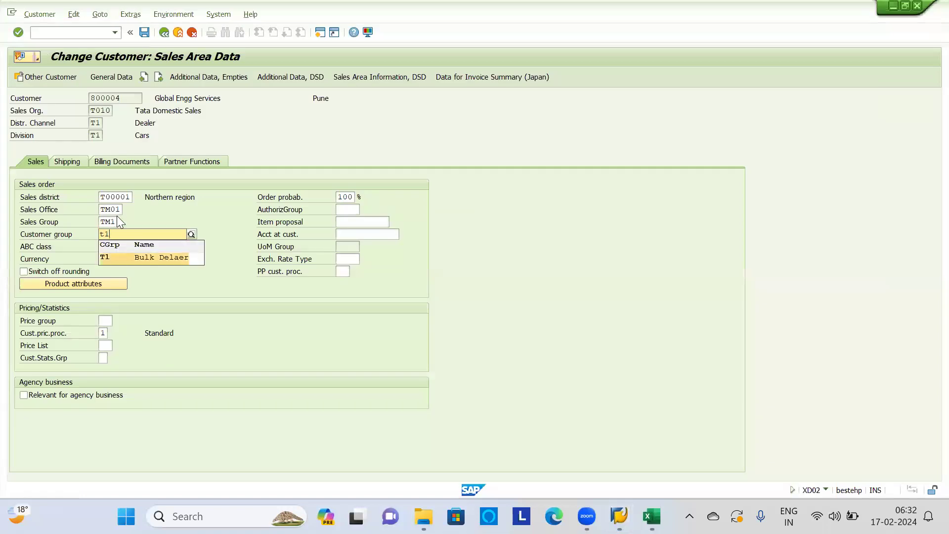
{"action": "key", "text": "Return"}
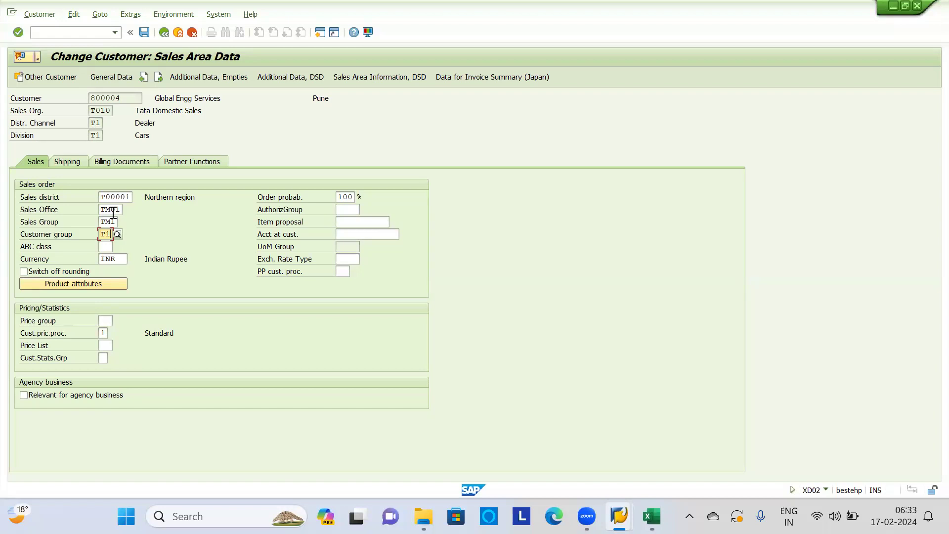
Try the values A and C in the customer's ABC class field, clearing each one again
{"action": "left_click", "coordinate": [109, 247]}
{"action": "key", "text": "alt+Tab"}
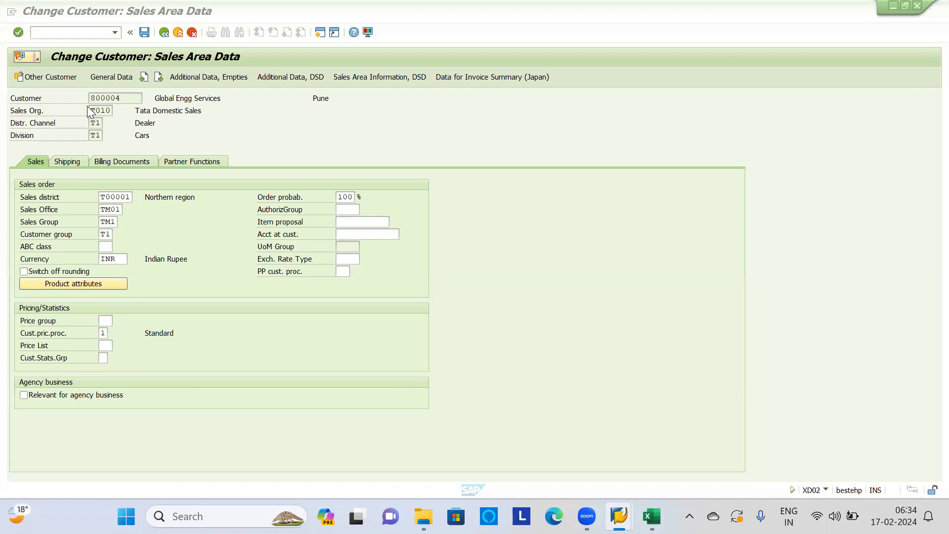
{"action": "left_click", "coordinate": [106, 247]}
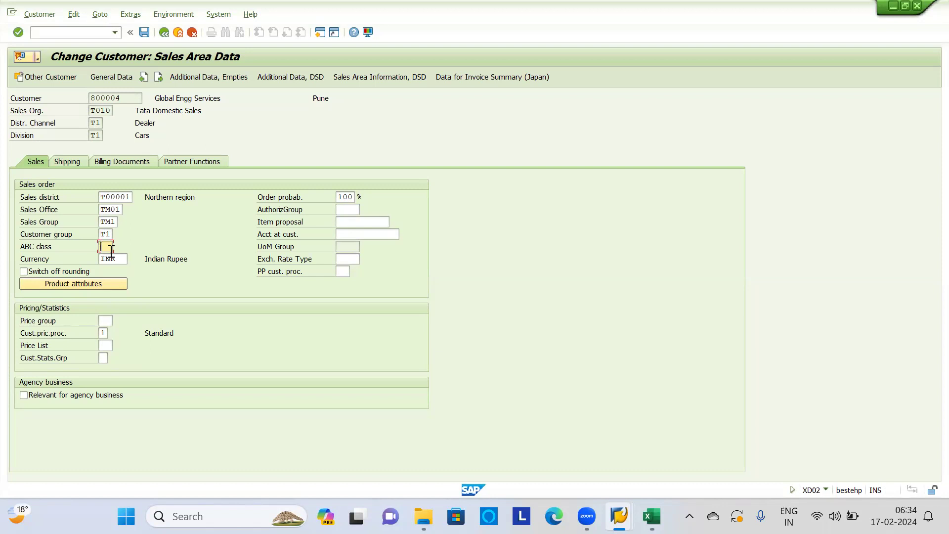
{"action": "type", "text": "A"}
{"action": "key", "text": "BackSpace"}
{"action": "type", "text": "C"}
{"action": "key", "text": "BackSpace"}
Open the help and technical information for ABC class, examine its table name and field name, and close both windows
{"action": "key", "text": "F1"}
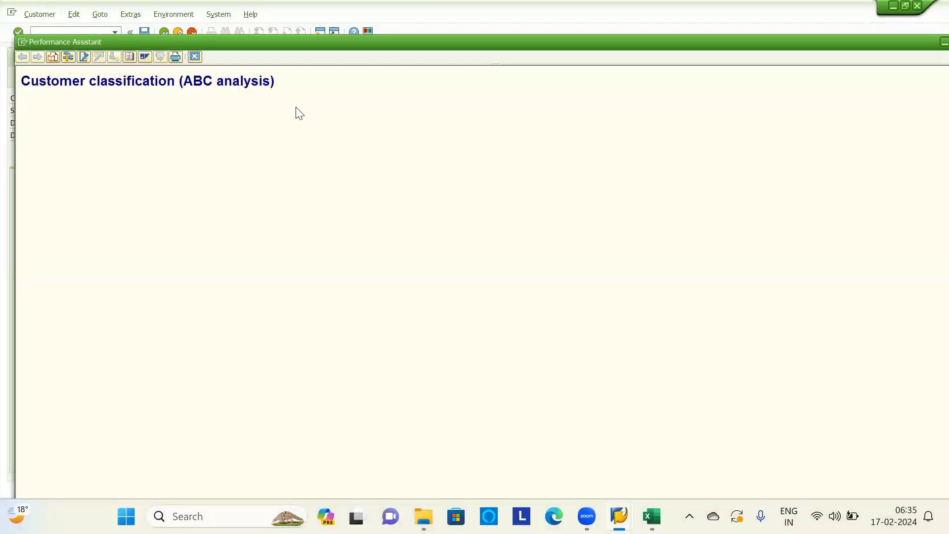
{"action": "left_click", "coordinate": [52, 57]}
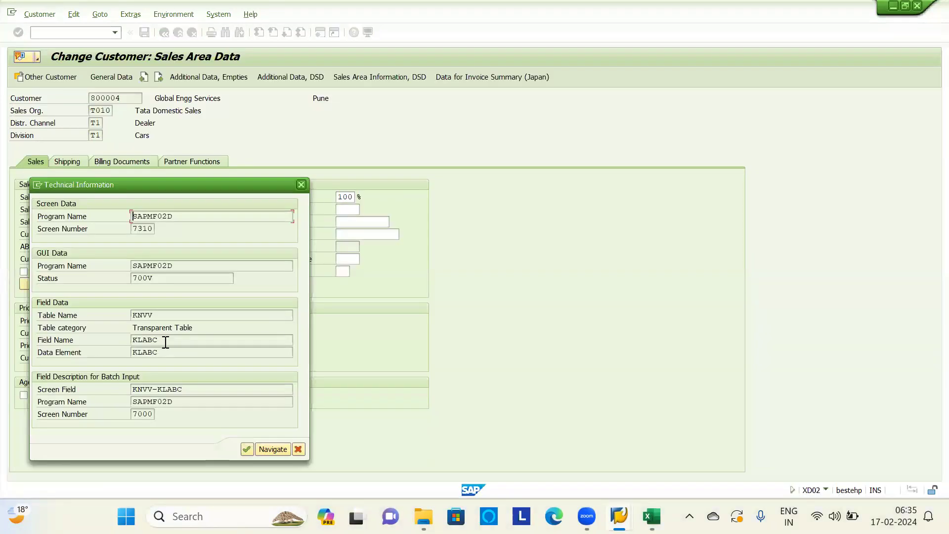
{"action": "left_click_drag", "start_coordinate": [154, 315], "coordinate": [132, 315]}
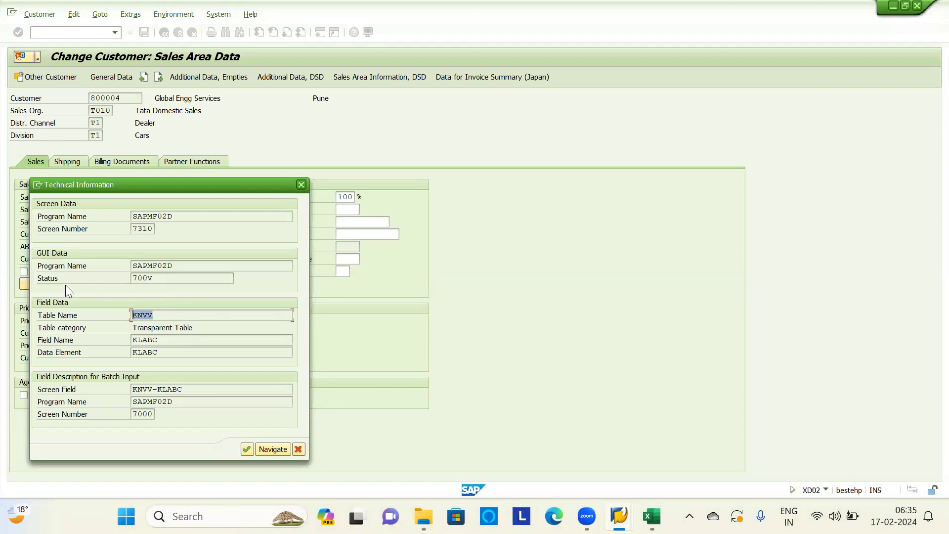
{"action": "left_click_drag", "start_coordinate": [122, 184], "coordinate": [305, 108]}
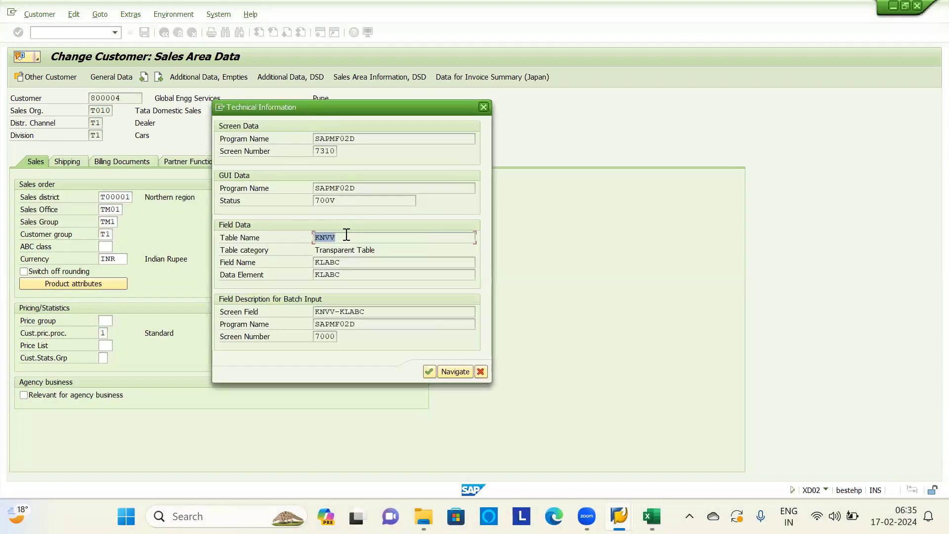
{"action": "left_click_drag", "start_coordinate": [346, 235], "coordinate": [192, 225]}
{"action": "left_click_drag", "start_coordinate": [354, 263], "coordinate": [245, 249]}
{"action": "left_click", "coordinate": [482, 106]}
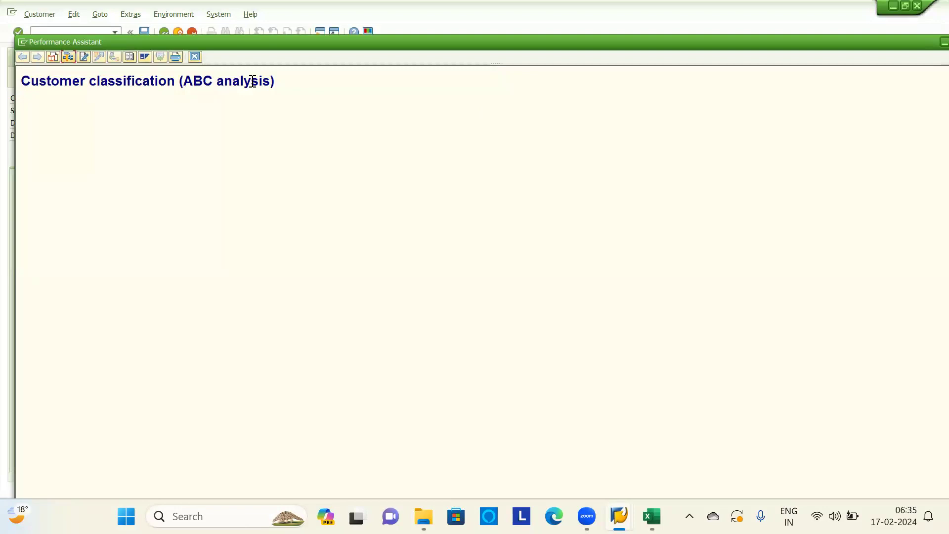
{"action": "key", "text": "Escape"}
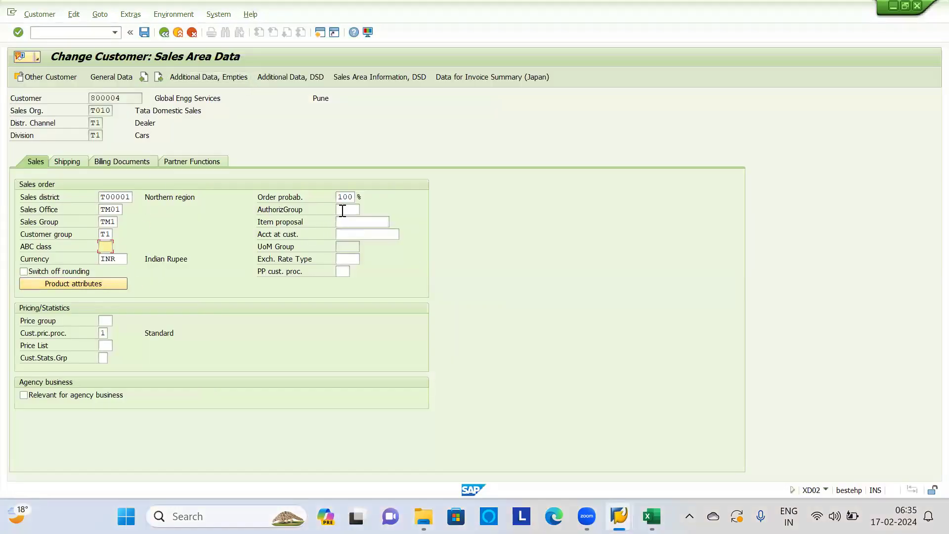
Open a new session from the customer's sales data and start transaction OC41 for currency exchange rates
{"action": "left_click", "coordinate": [121, 261]}
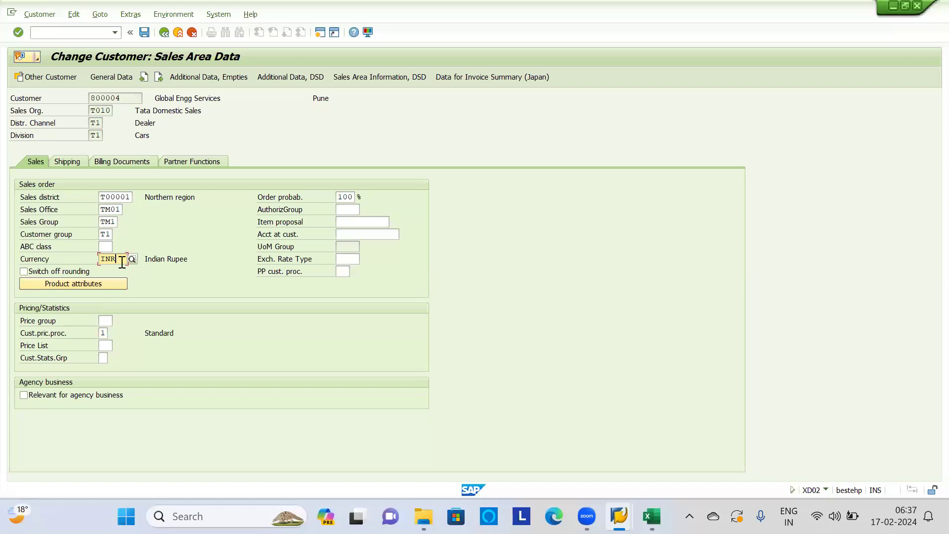
{"action": "left_click", "coordinate": [281, 117]}
{"action": "left_click", "coordinate": [320, 33]}
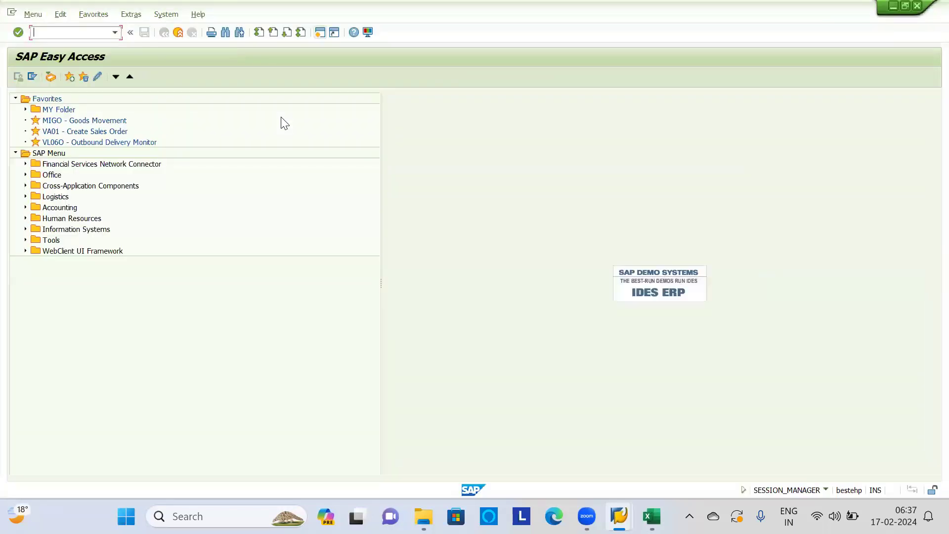
{"action": "type", "text": "oc"}
{"action": "type", "text": "41"}
{"action": "key", "text": "Return"}
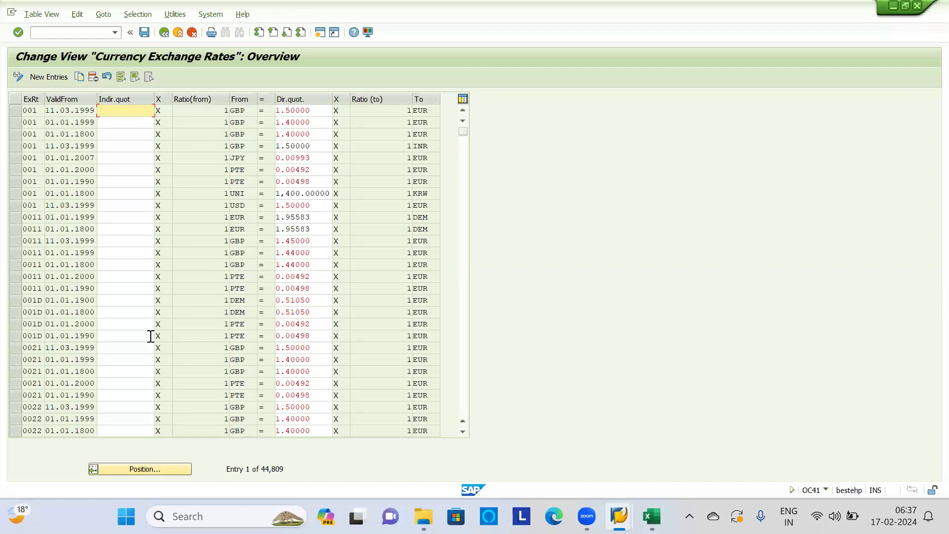
Examine the currency exchange rate entries, including the from-ratio and the valid-from dates
{"action": "left_click_drag", "start_coordinate": [207, 350], "coordinate": [239, 346]}
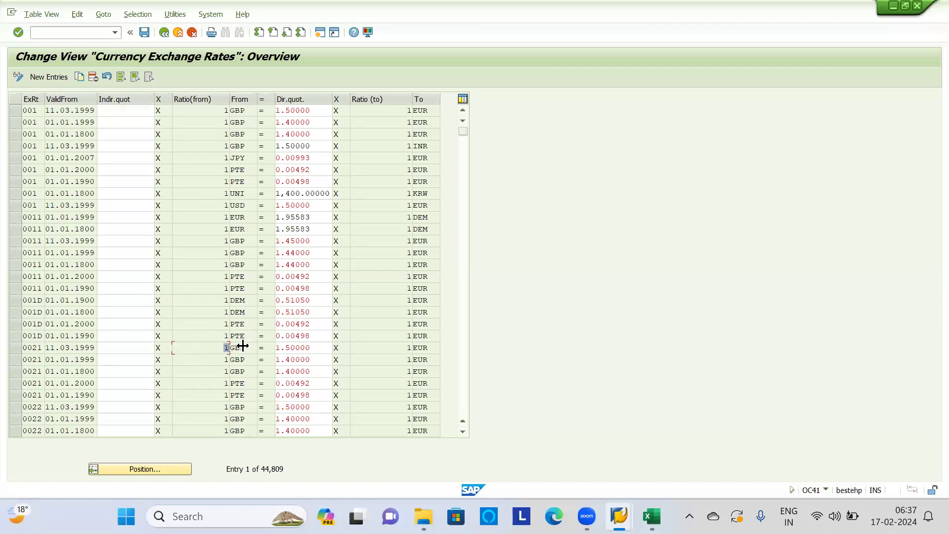
{"action": "left_click", "coordinate": [224, 336]}
{"action": "scroll", "coordinate": [128, 195], "scroll_direction": "down", "scroll_amount": 1}
{"action": "scroll", "coordinate": [128, 206], "scroll_direction": "down", "scroll_amount": 4}
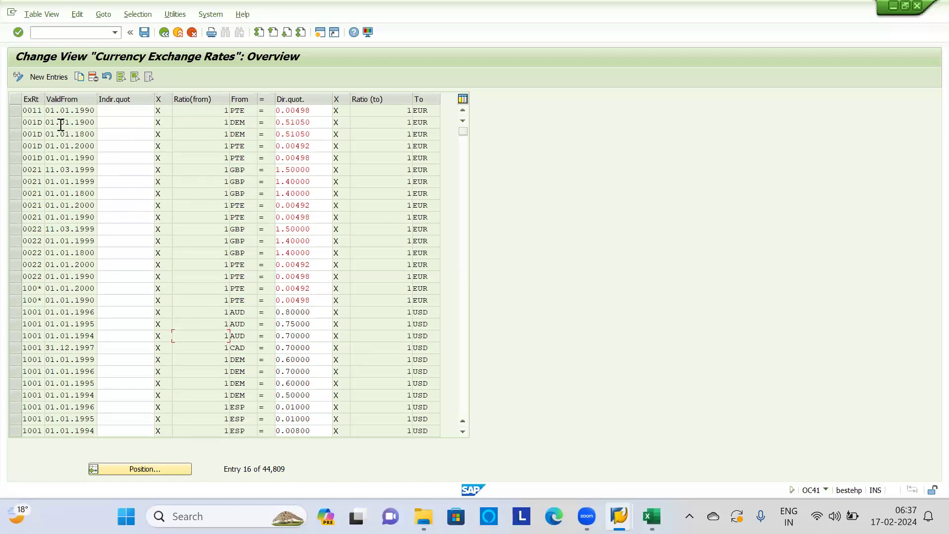
{"action": "left_click_drag", "start_coordinate": [64, 110], "coordinate": [91, 110]}
{"action": "scroll", "coordinate": [74, 218], "scroll_direction": "down", "scroll_amount": 1}
{"action": "scroll", "coordinate": [71, 232], "scroll_direction": "down", "scroll_amount": 1}
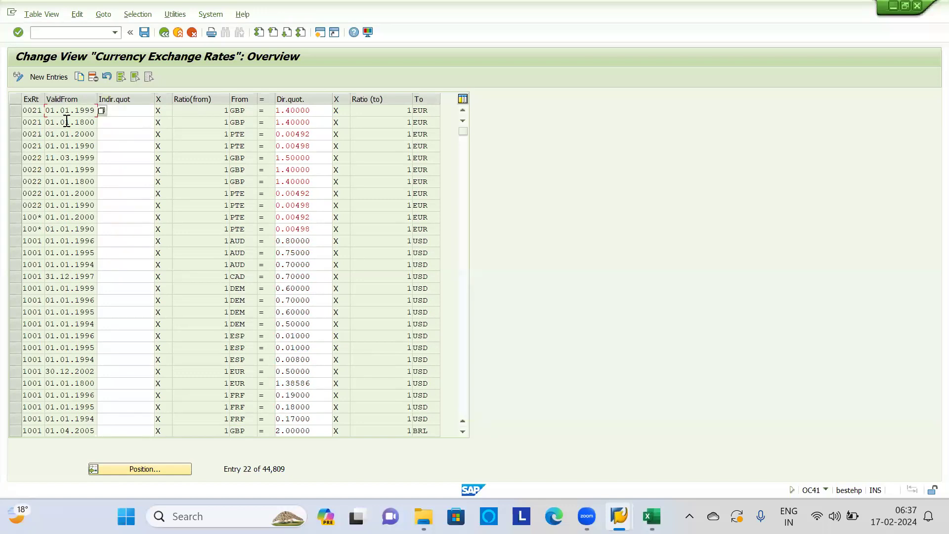
{"action": "left_click", "coordinate": [54, 78]}
{"action": "left_click", "coordinate": [69, 111]}
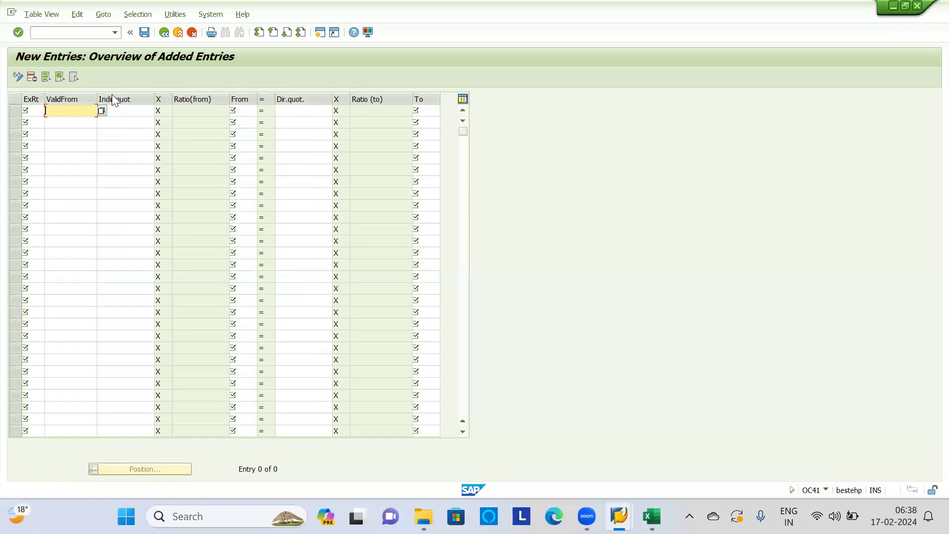
{"action": "left_click", "coordinate": [192, 33]}
{"action": "key", "text": "F12"}
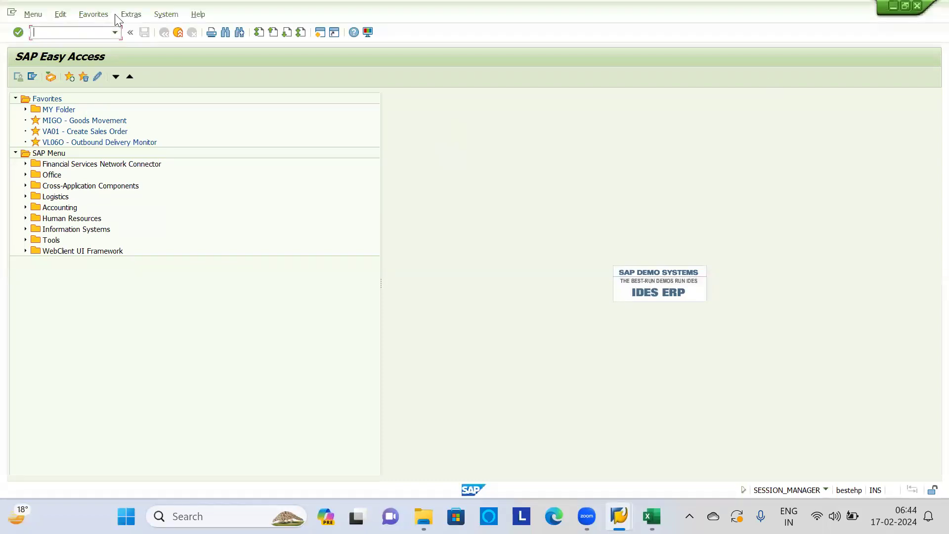
{"action": "key", "text": "alt+Tab"}
{"action": "key", "text": "alt+Tab"}
{"action": "key", "text": "alt+Tab"}
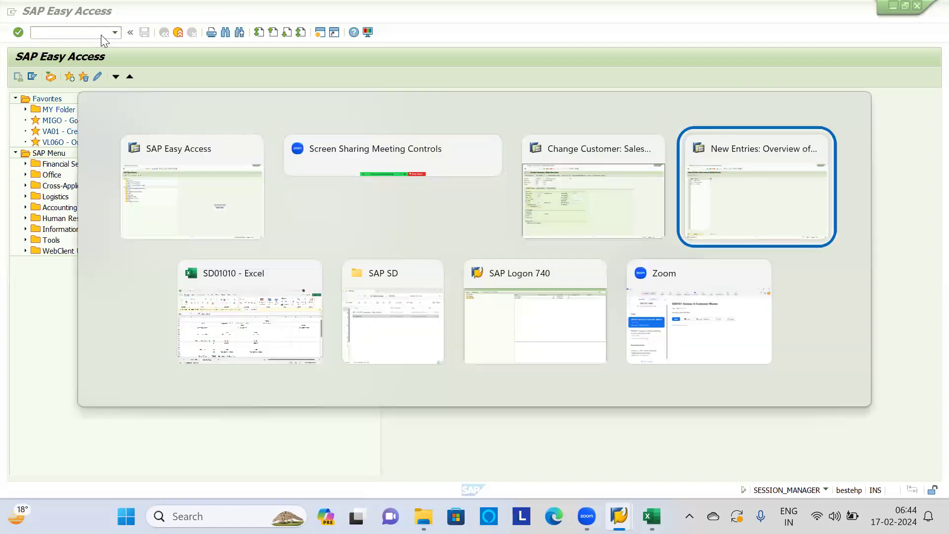
{"action": "left_click", "coordinate": [188, 172]}
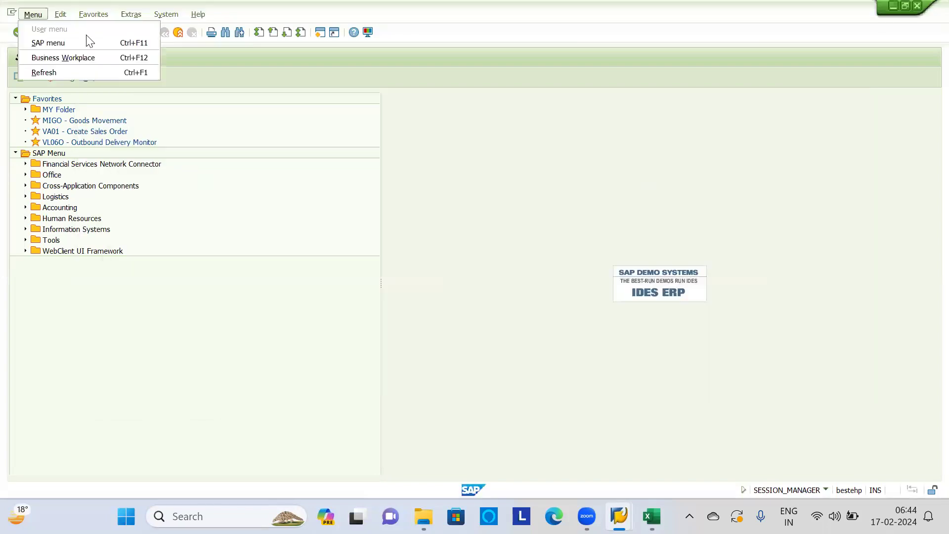
{"action": "left_click", "coordinate": [235, 134]}
Reopen the currency exchange rates table with transaction OC41 and start adding new entries
{"action": "type", "text": "o"}
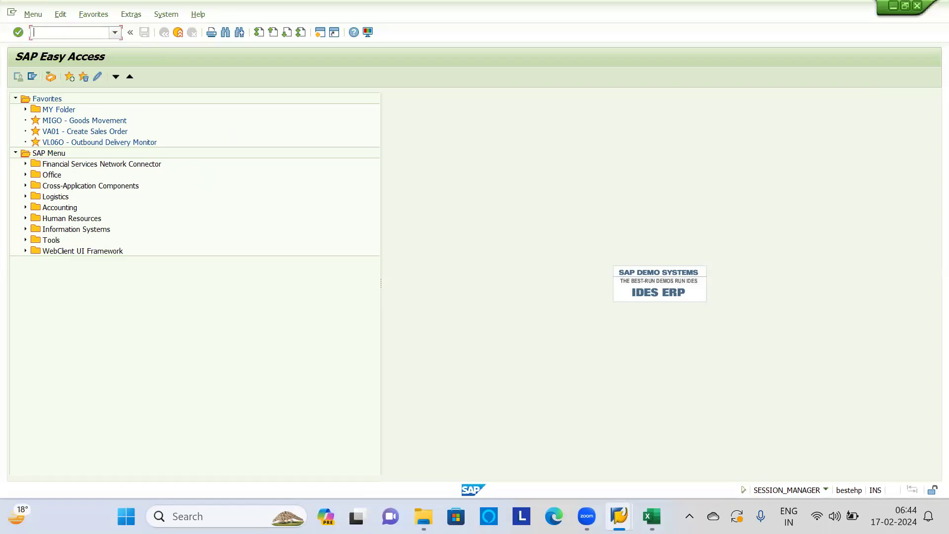
{"action": "type", "text": "b08"}
{"action": "key", "text": "Return"}
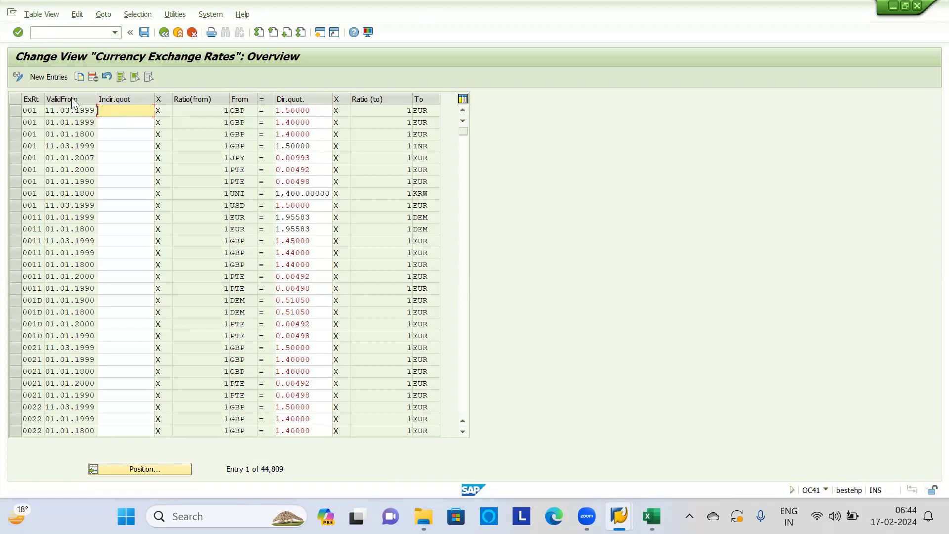
{"action": "left_click", "coordinate": [51, 70]}
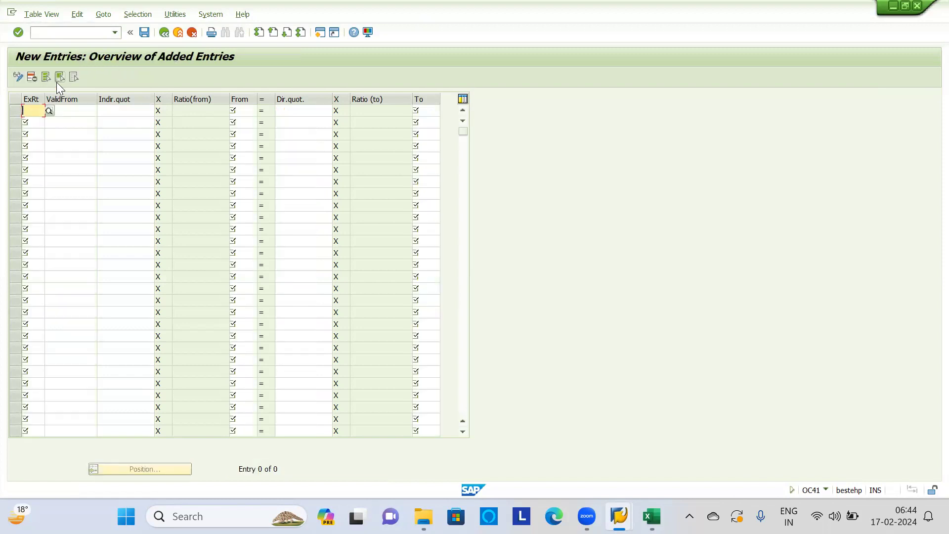
In the first new row, set the exchange rate type to M and the valid-from date to 17.02.2024
{"action": "type", "text": "M"}
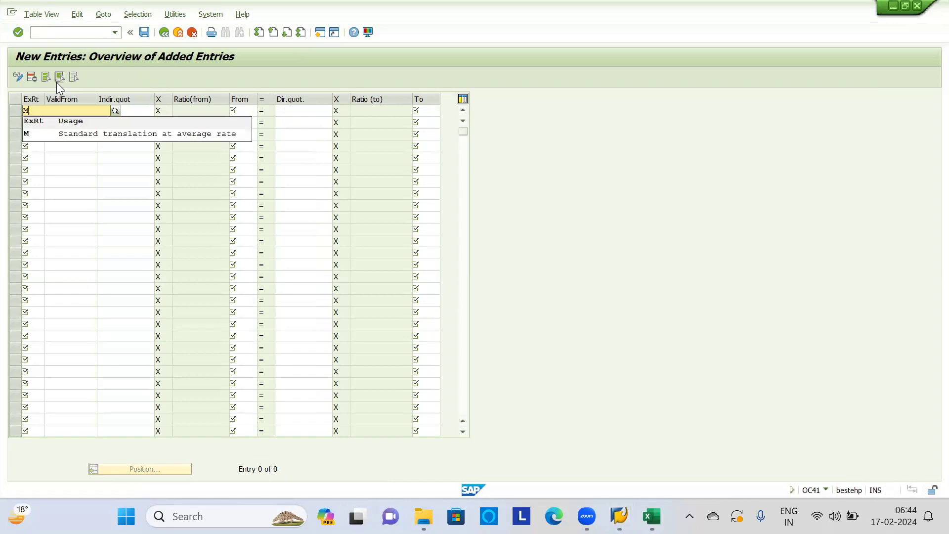
{"action": "key", "text": "Down"}
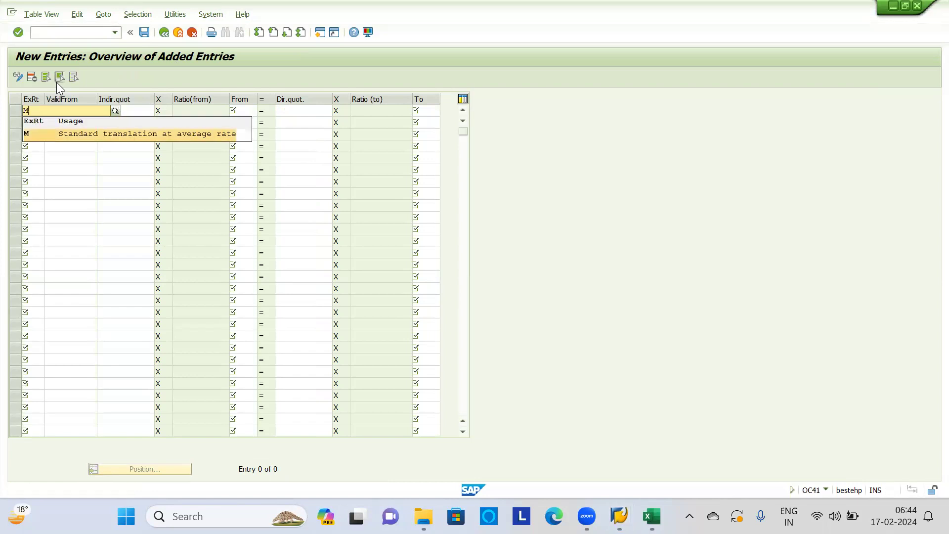
{"action": "key", "text": "Return"}
{"action": "key", "text": "Tab"}
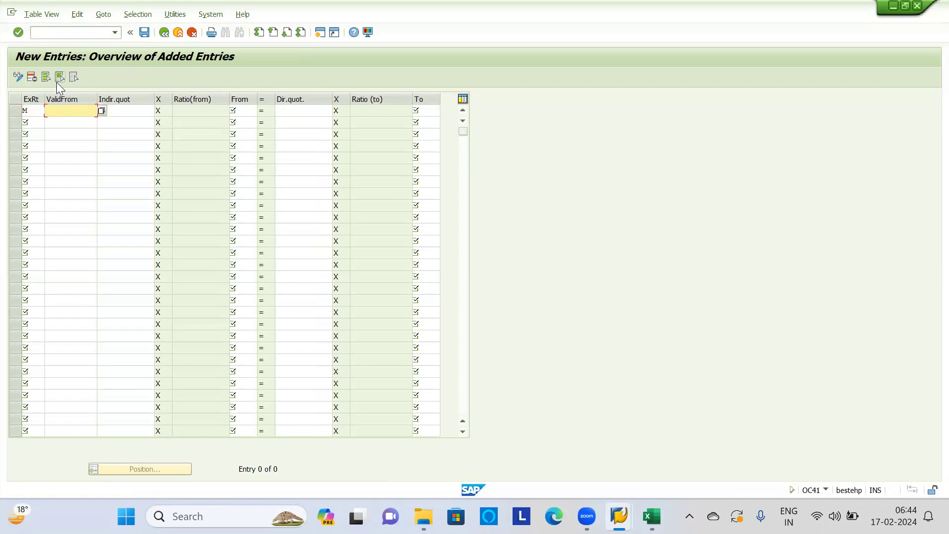
{"action": "left_click", "coordinate": [102, 111]}
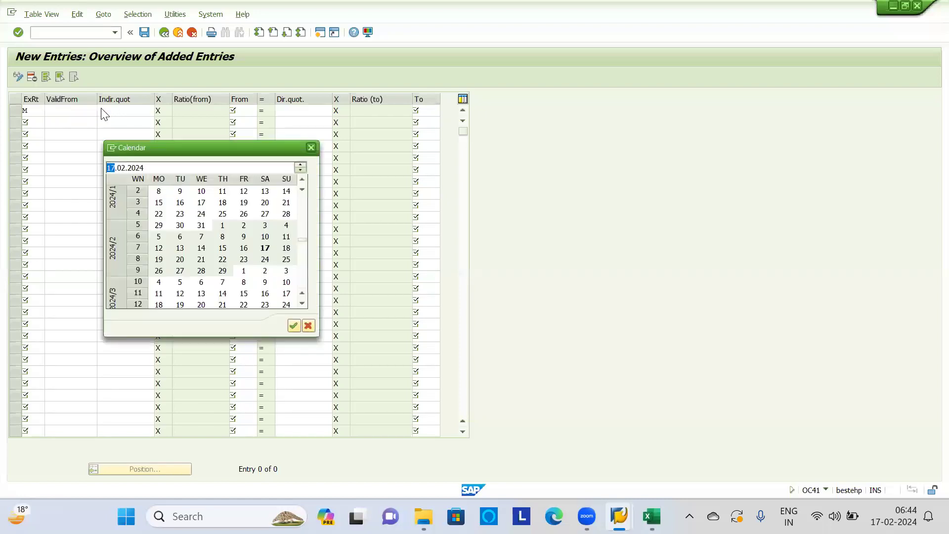
{"action": "double_click", "coordinate": [265, 247]}
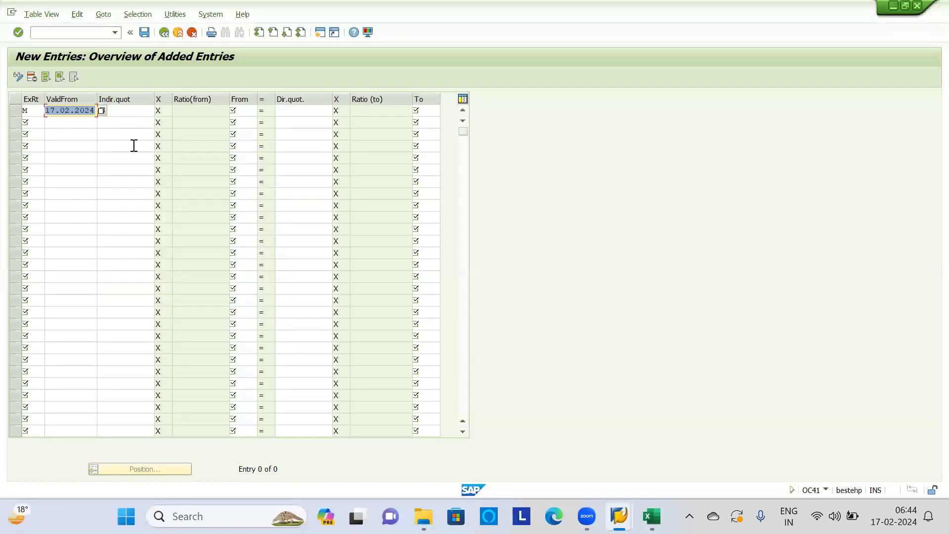
Set the row's From currency to USD and its direct quotation to 75
{"action": "left_click", "coordinate": [124, 114]}
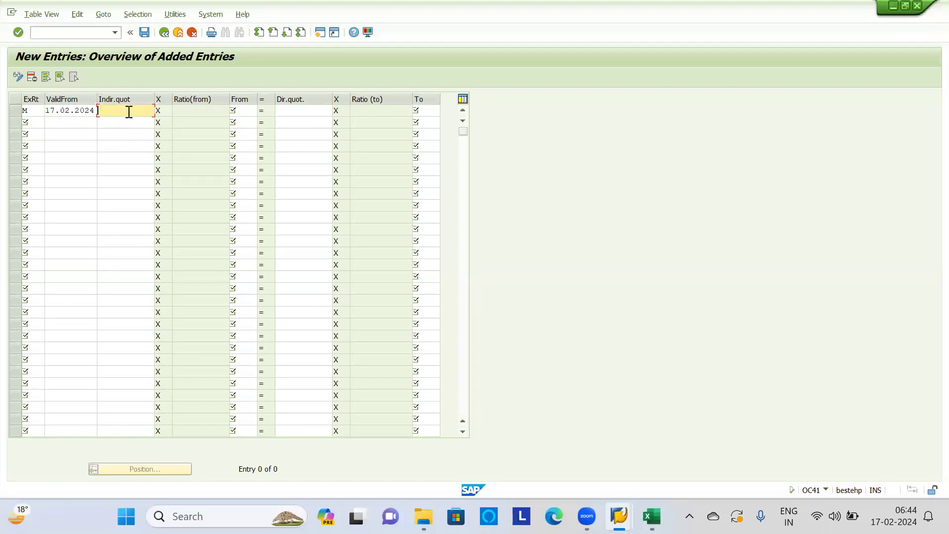
{"action": "left_click", "coordinate": [242, 113]}
{"action": "type", "text": "usd"}
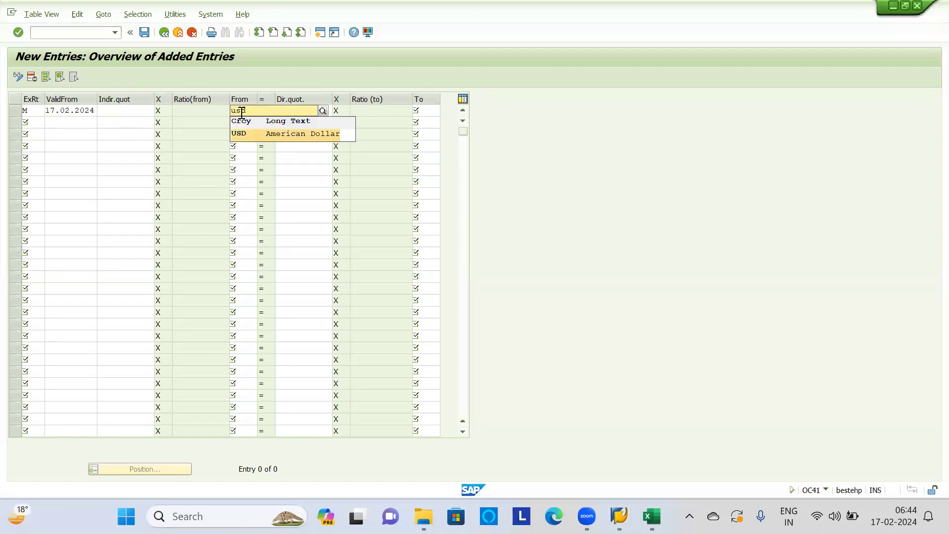
{"action": "key", "text": "Return"}
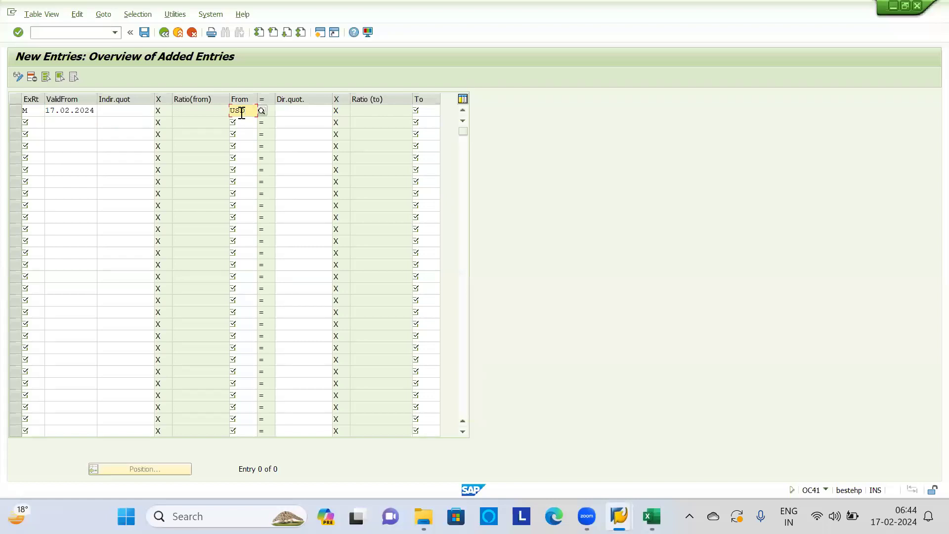
{"action": "key", "text": "Tab"}
{"action": "type", "text": "75"}
{"action": "left_click", "coordinate": [120, 110]}
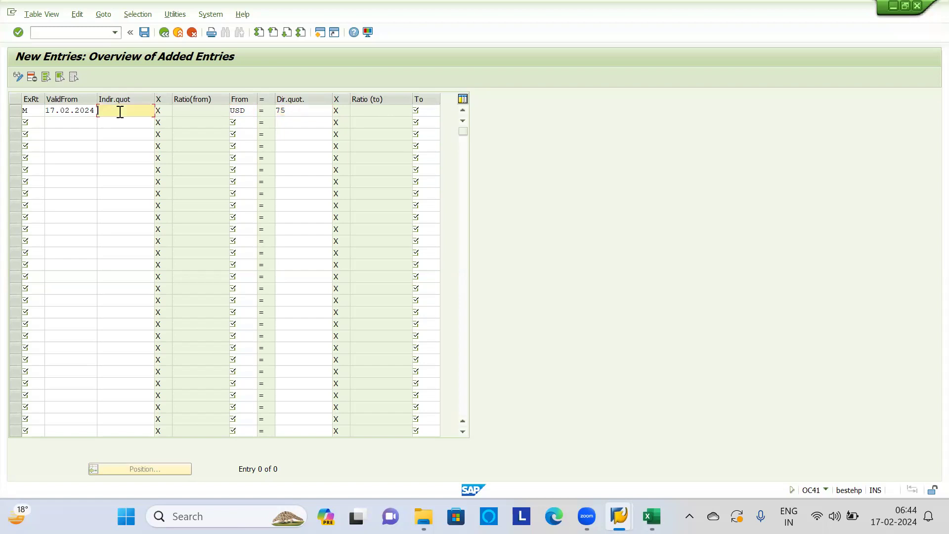
{"action": "left_click", "coordinate": [301, 108]}
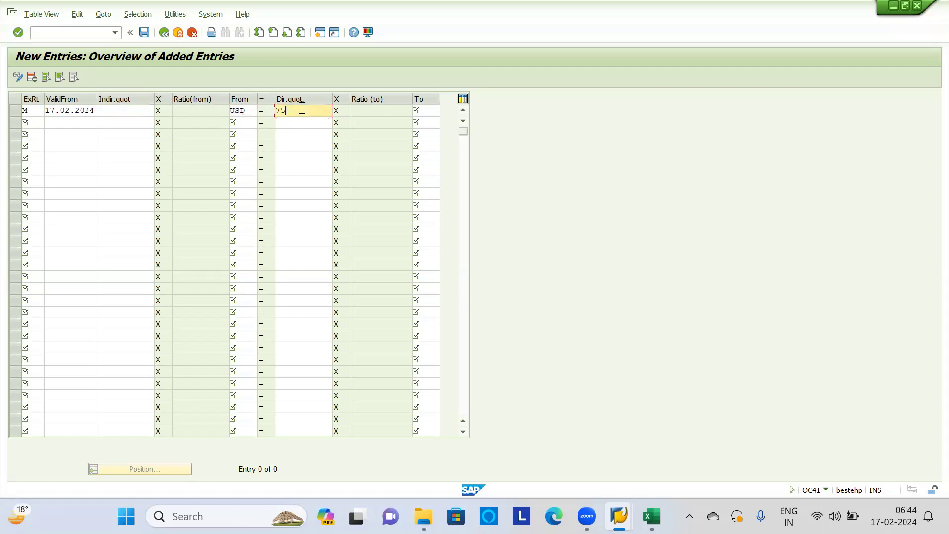
Set the row's To currency to INR and save the exchange rate in the Test -SAP SD customizing request
{"action": "left_click", "coordinate": [432, 108]}
{"action": "type", "text": "inr"}
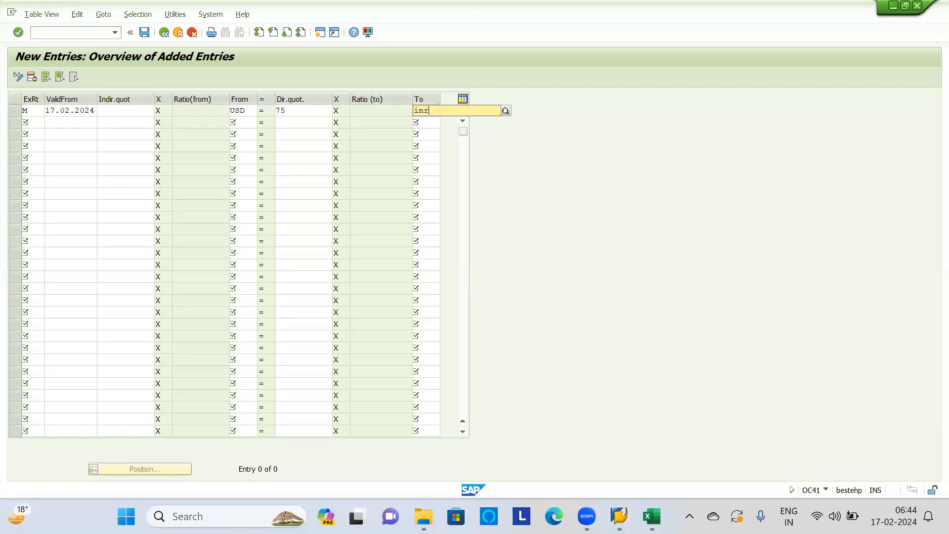
{"action": "key", "text": "Return"}
{"action": "key", "text": "Return"}
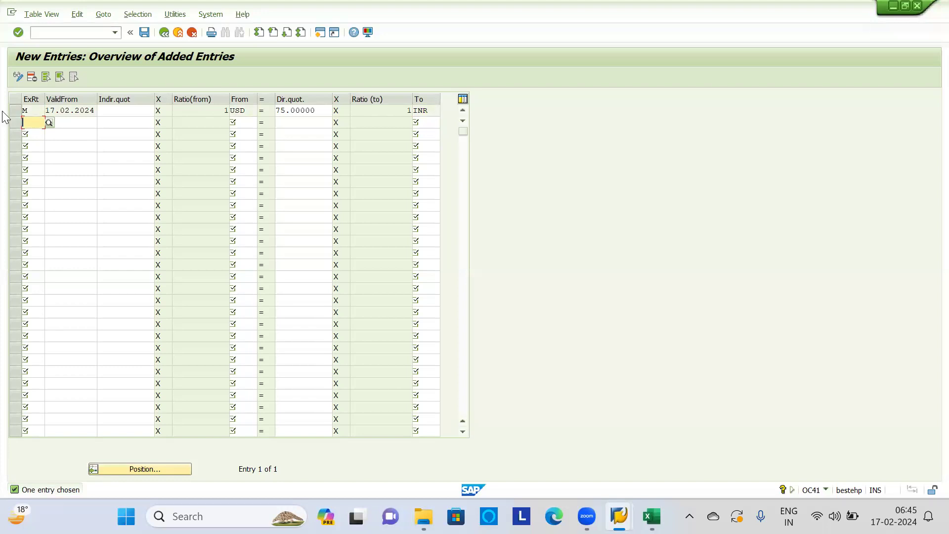
{"action": "left_click", "coordinate": [214, 112]}
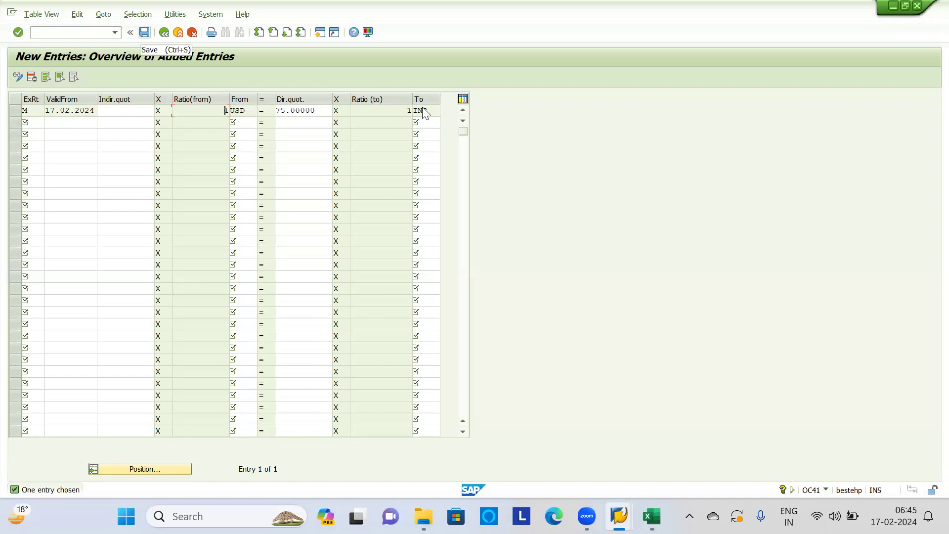
{"action": "key", "text": "ctrl+s"}
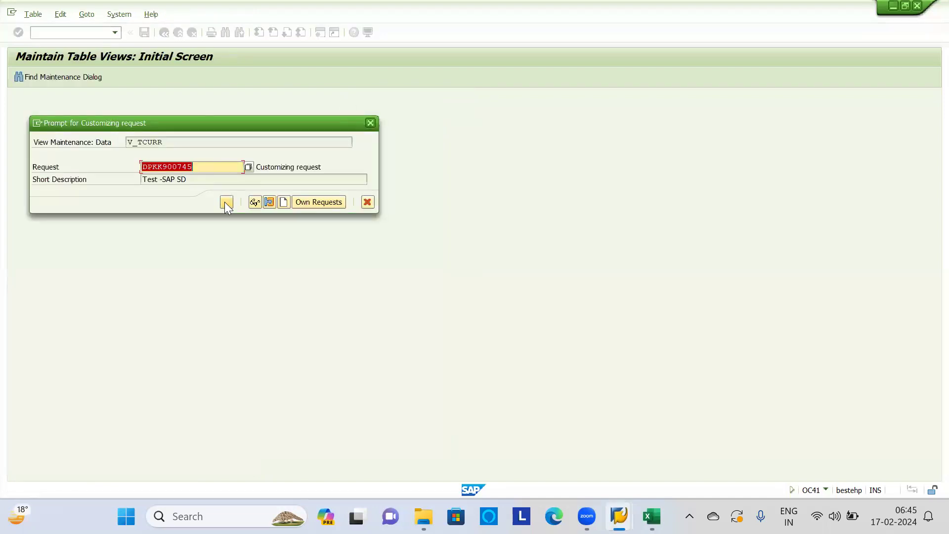
{"action": "left_click", "coordinate": [226, 202]}
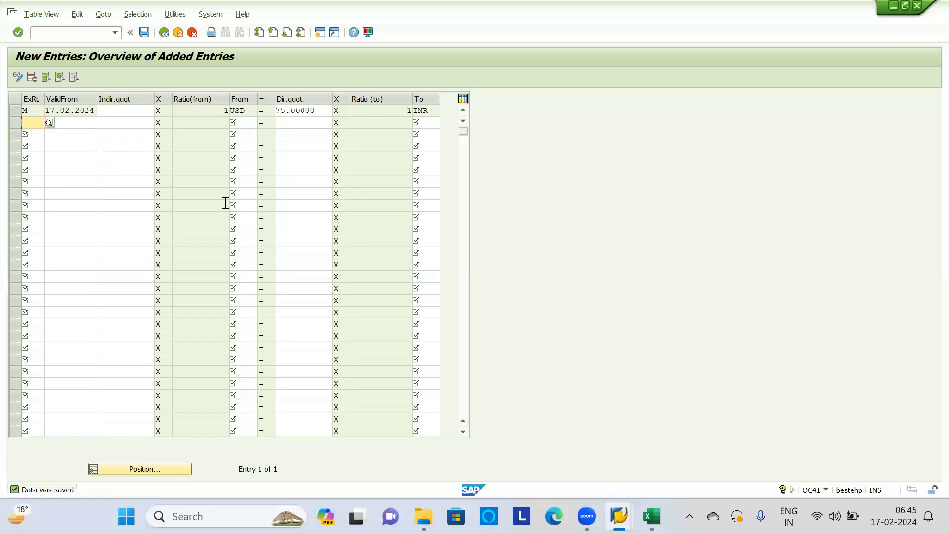
Return to the customer's sales area data, read the help for the Order probab. field including its example, and close it
{"action": "key", "text": "alt+Tab"}
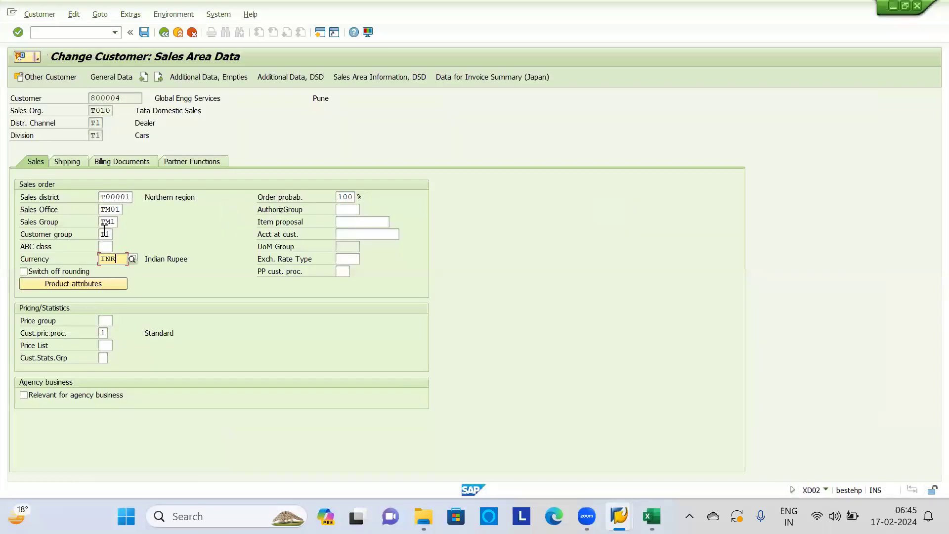
{"action": "double_click", "coordinate": [345, 197]}
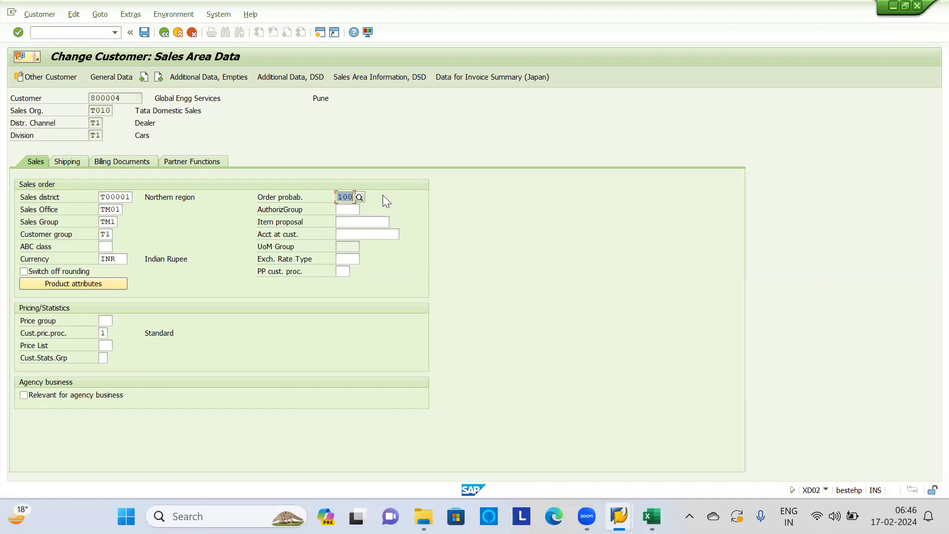
{"action": "key", "text": "F1"}
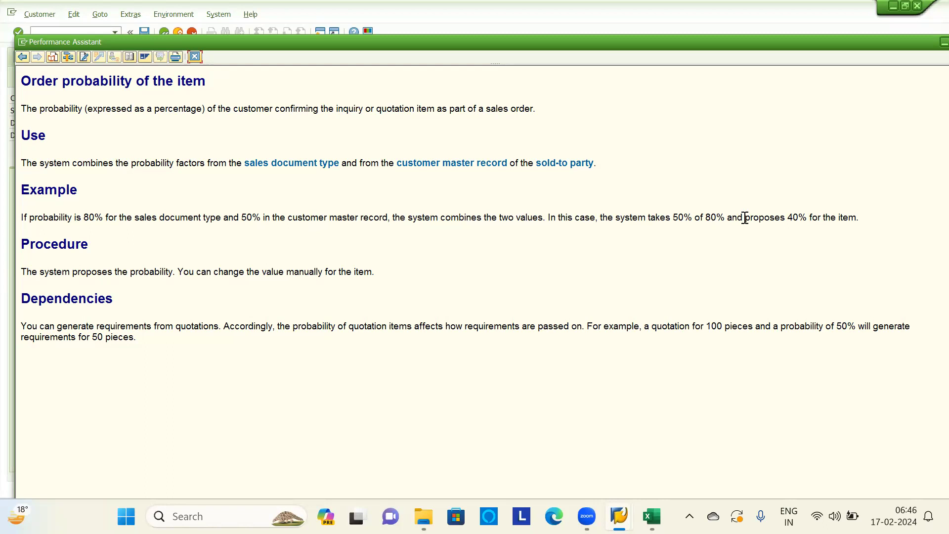
{"action": "left_click_drag", "start_coordinate": [745, 218], "coordinate": [879, 209]}
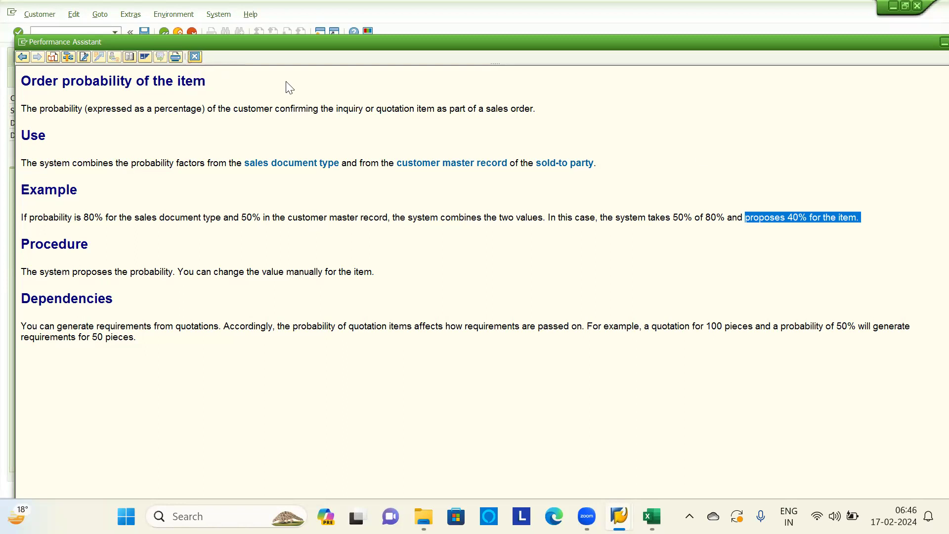
{"action": "key", "text": "Escape"}
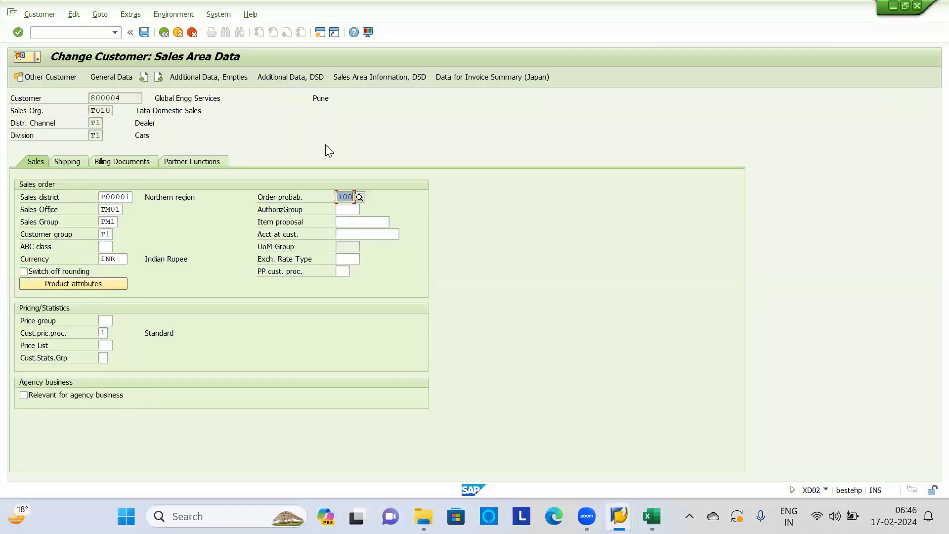
{"action": "left_click", "coordinate": [351, 212]}
{"action": "right_click", "coordinate": [351, 212]}
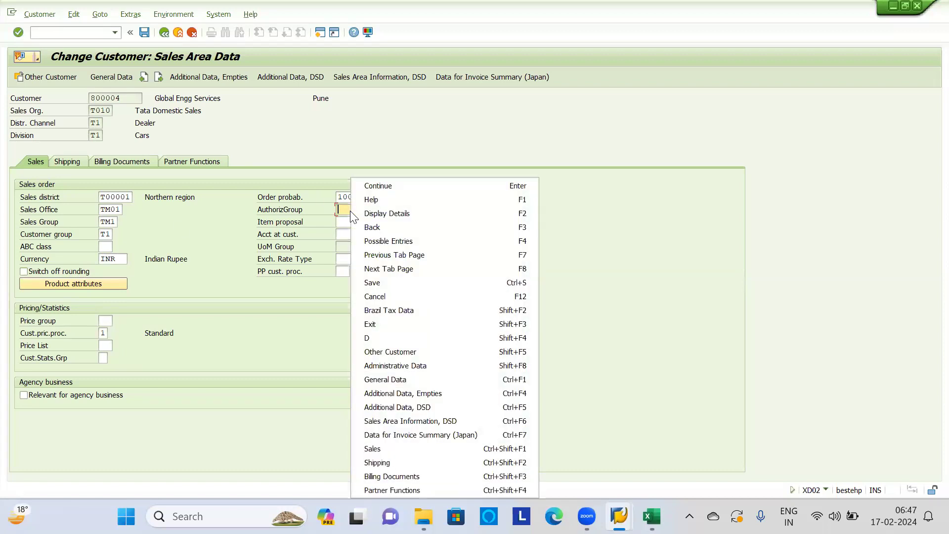
{"action": "left_click", "coordinate": [340, 206]}
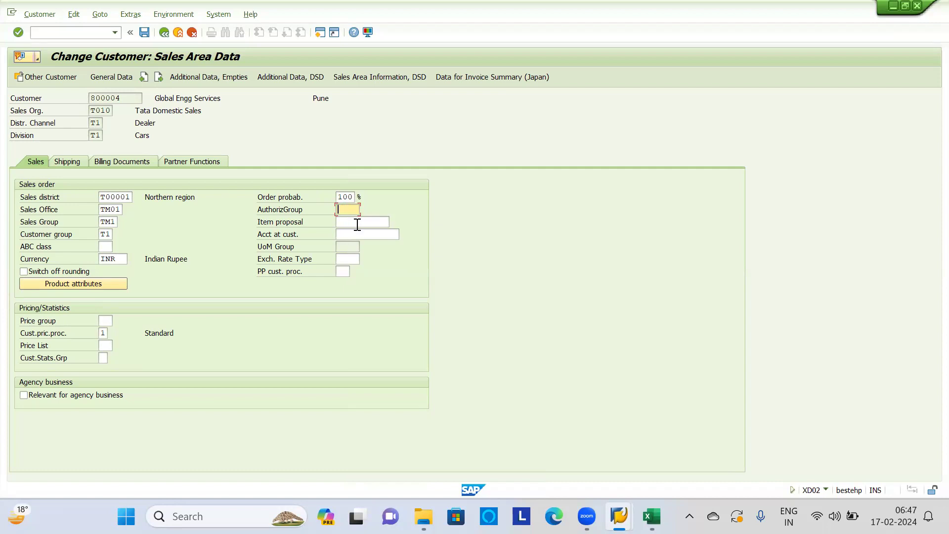
From the customer's Item proposal field, open the item proposal creation transaction VA51
{"action": "left_click", "coordinate": [357, 223]}
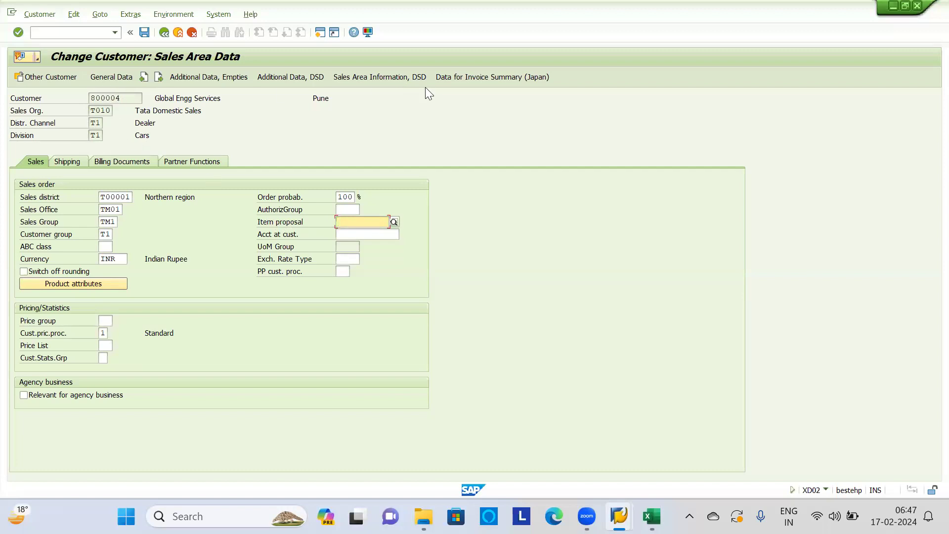
{"action": "key", "text": "alt+Tab"}
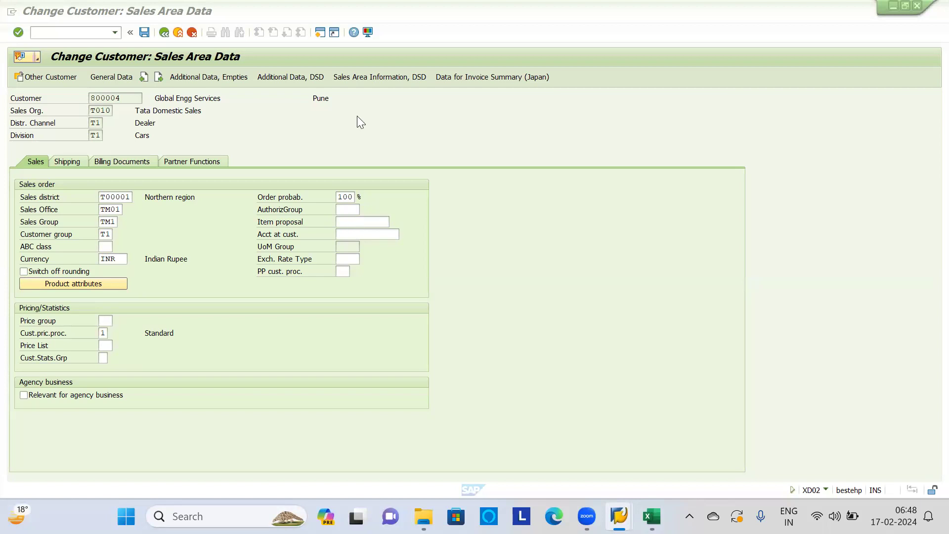
{"action": "left_click", "coordinate": [346, 80]}
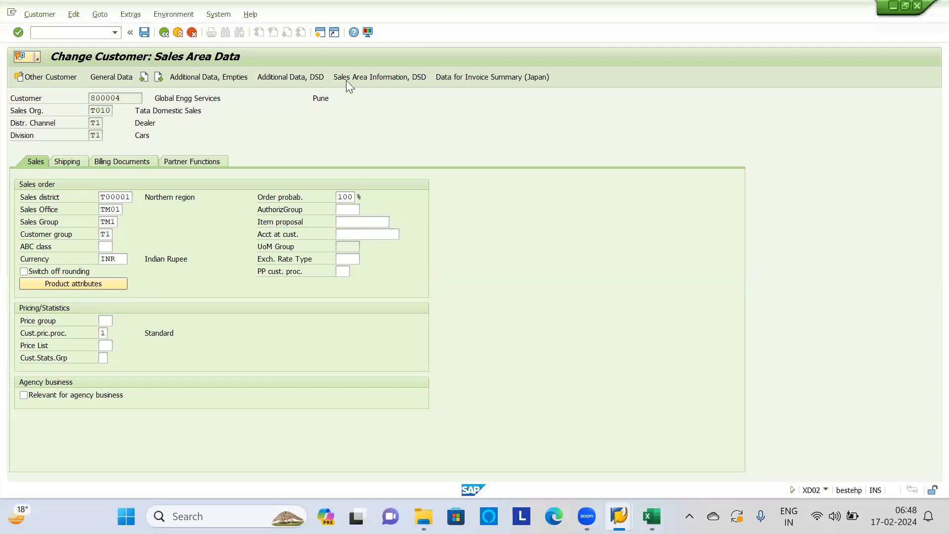
{"action": "key", "text": "shift+F3"}
{"action": "type", "text": "va51"}
{"action": "key", "text": "Return"}
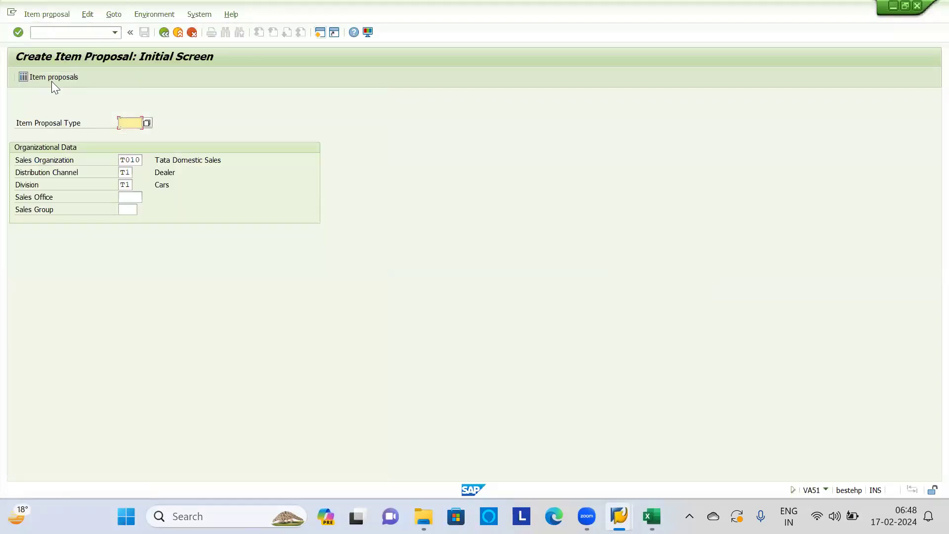
Choose item proposal type PV, examine the item proposal overview's fields, and return to the customer's sales area data
{"action": "key", "text": "Return"}
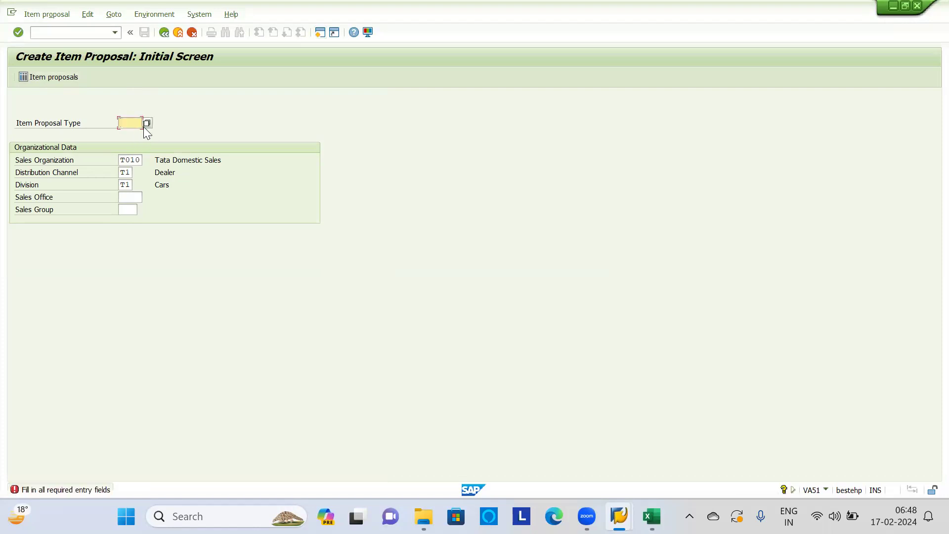
{"action": "left_click", "coordinate": [145, 125]}
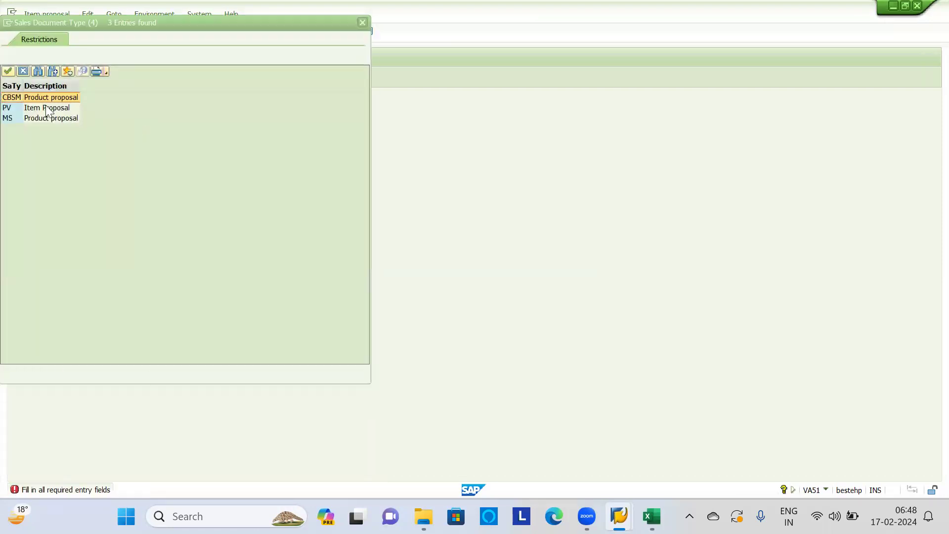
{"action": "double_click", "coordinate": [44, 107]}
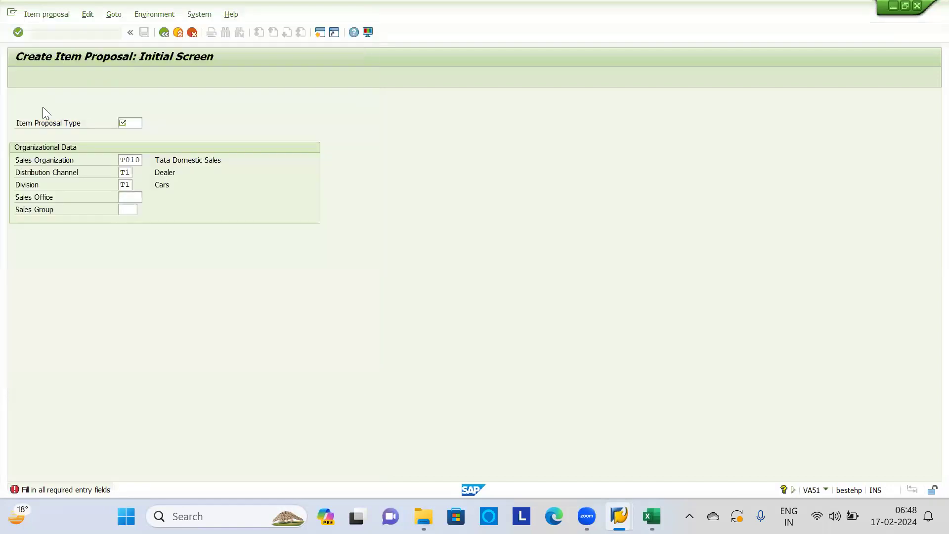
{"action": "key", "text": "Return"}
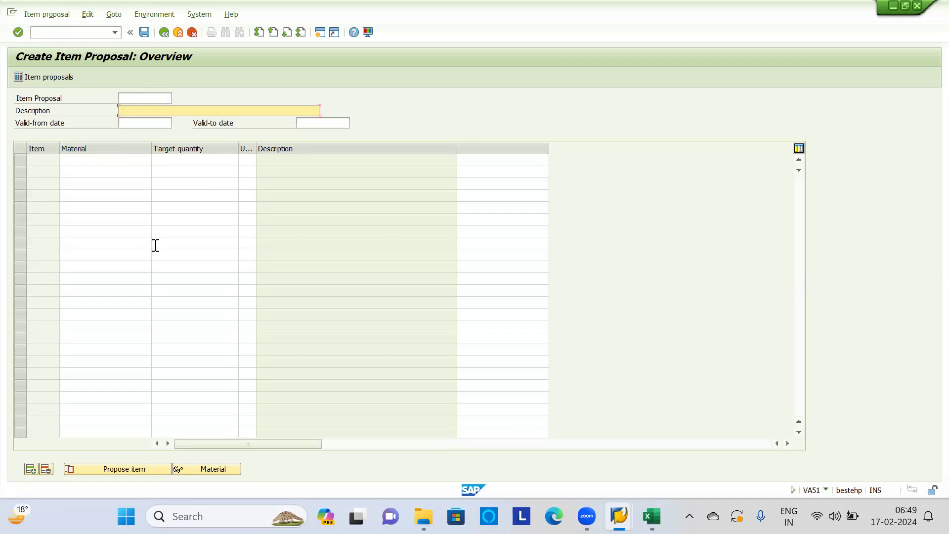
{"action": "key", "text": "F3"}
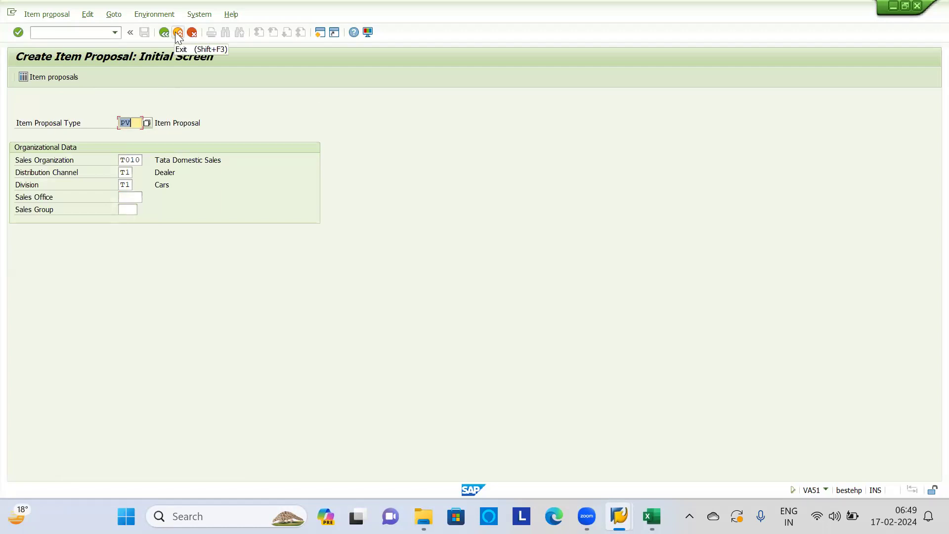
{"action": "key", "text": "alt+Tab"}
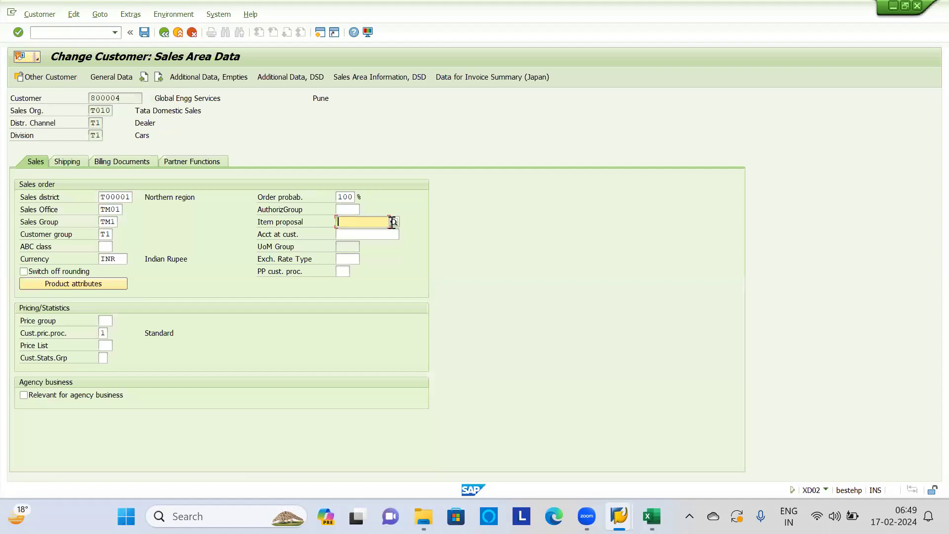
Read the help for the Acct at cust. field and close it
{"action": "left_click", "coordinate": [365, 235]}
{"action": "key", "text": "Tab"}
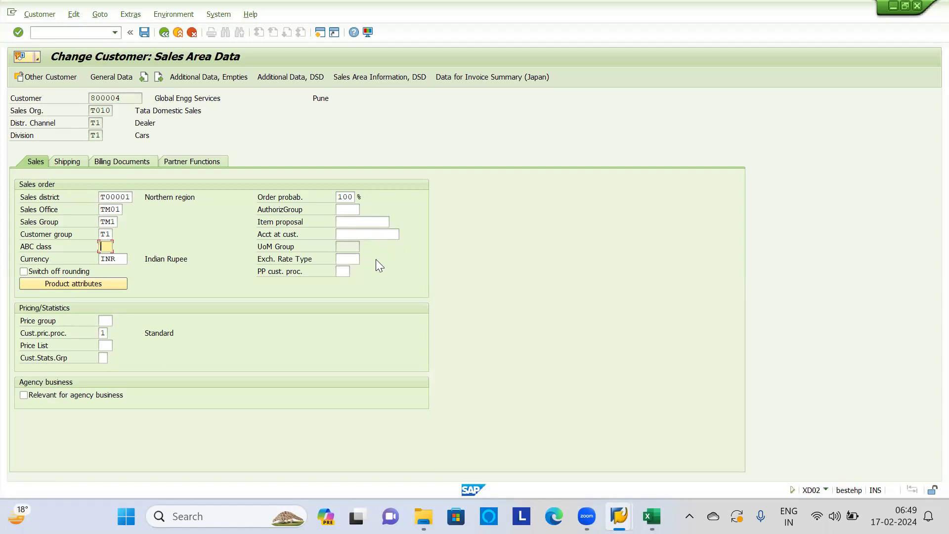
{"action": "left_click", "coordinate": [340, 232]}
{"action": "key", "text": "F1"}
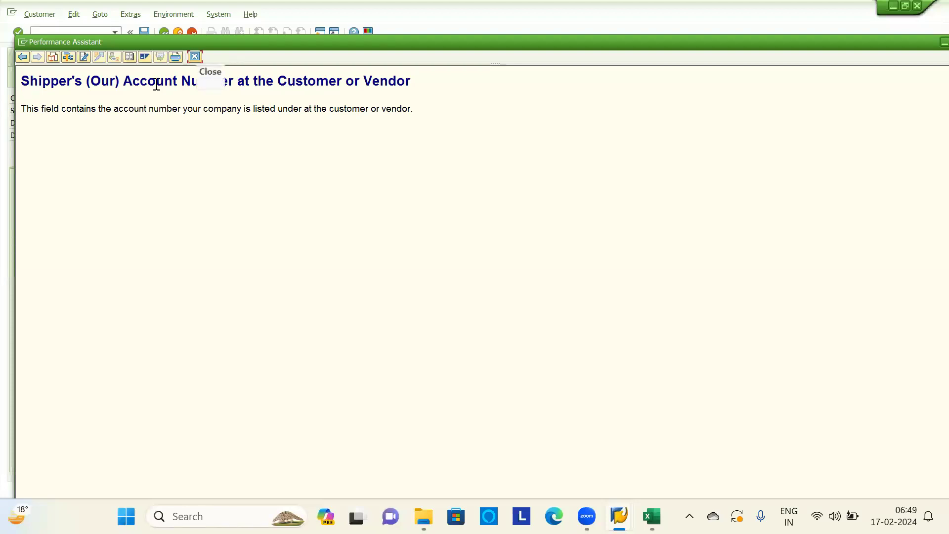
{"action": "key", "text": "Escape"}
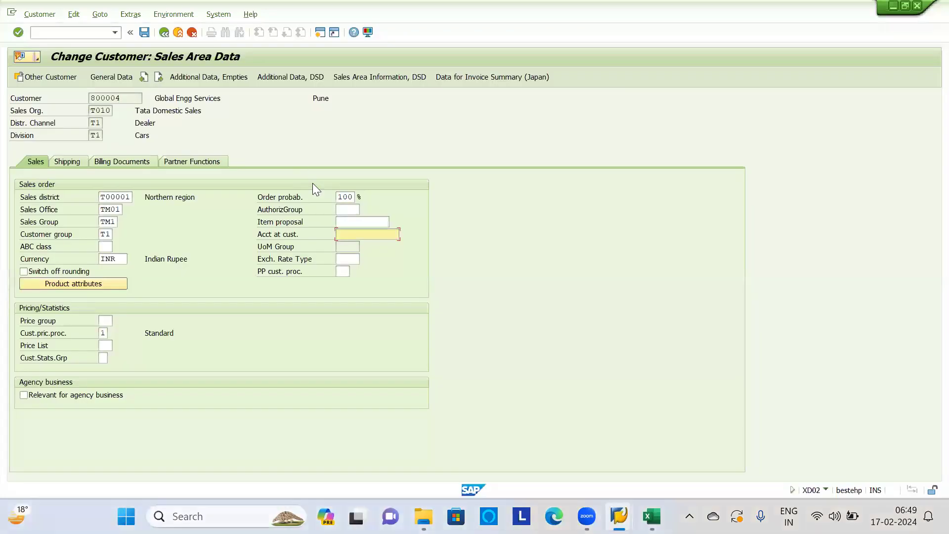
Set the customer's exchange rate type to B, the standard translation at bank selling rate
{"action": "left_click", "coordinate": [341, 247]}
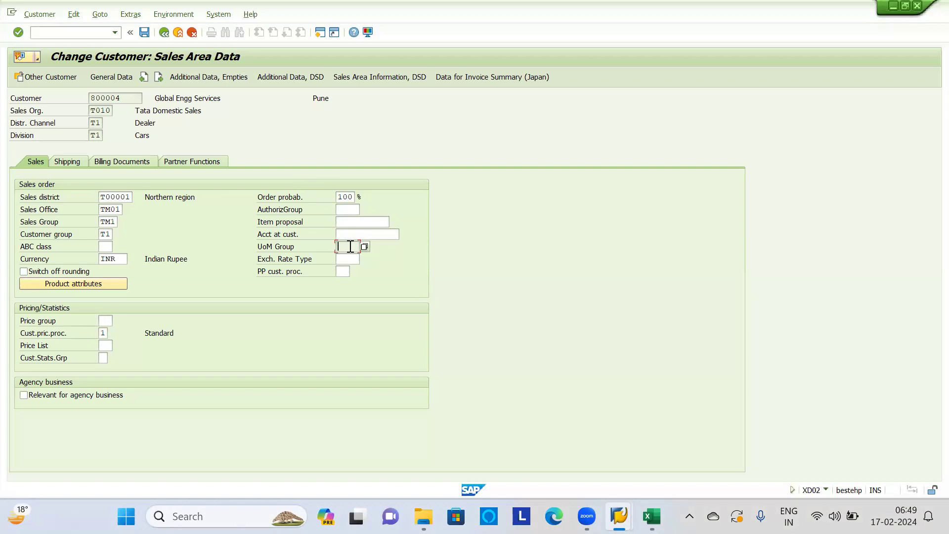
{"action": "left_click", "coordinate": [345, 255]}
{"action": "left_click", "coordinate": [364, 259]}
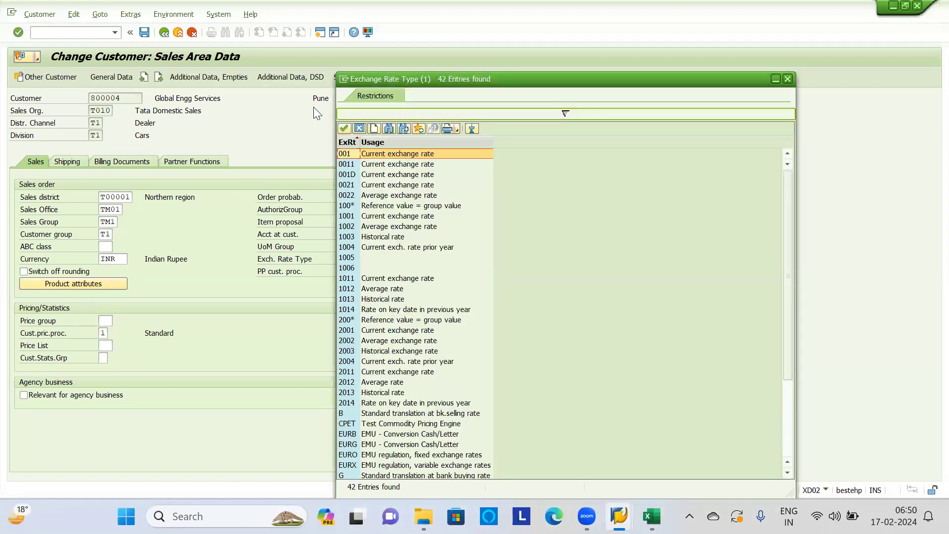
{"action": "left_click", "coordinate": [345, 80]}
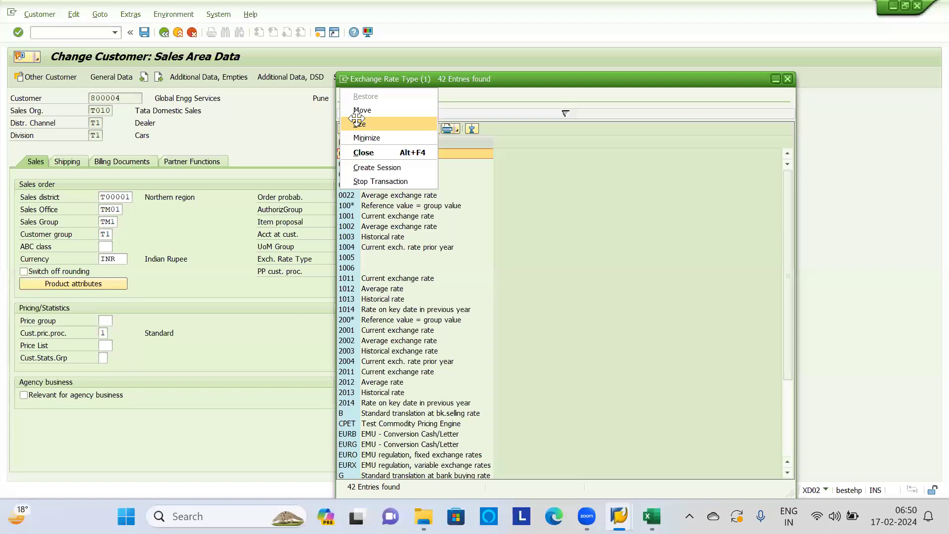
{"action": "left_click", "coordinate": [379, 415]}
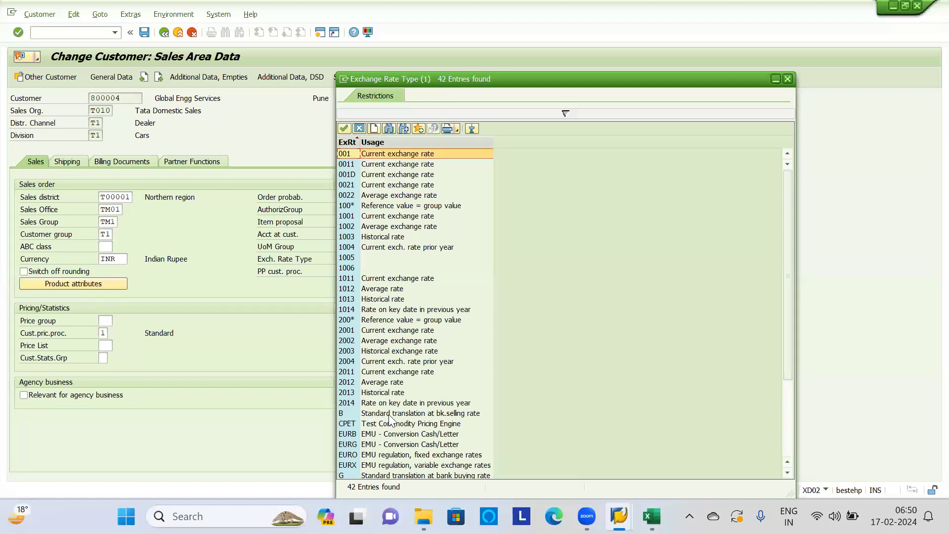
{"action": "left_click", "coordinate": [390, 416]}
{"action": "double_click", "coordinate": [390, 415]}
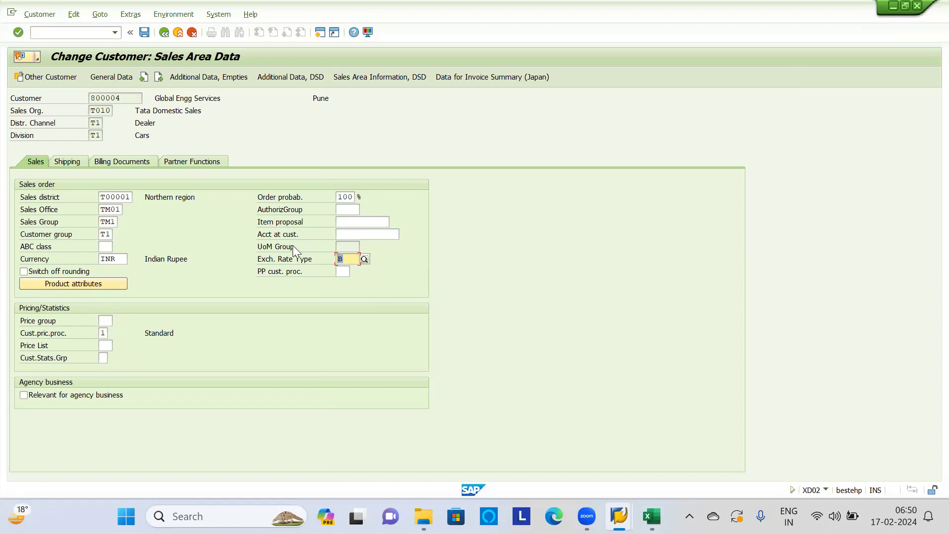
Review the USD to INR exchange rate entry in OC41 against the customer's exchange rate type in the sales area data
{"action": "key", "text": "alt+Tab"}
{"action": "key", "text": "alt+Tab"}
{"action": "key", "text": "alt+Tab"}
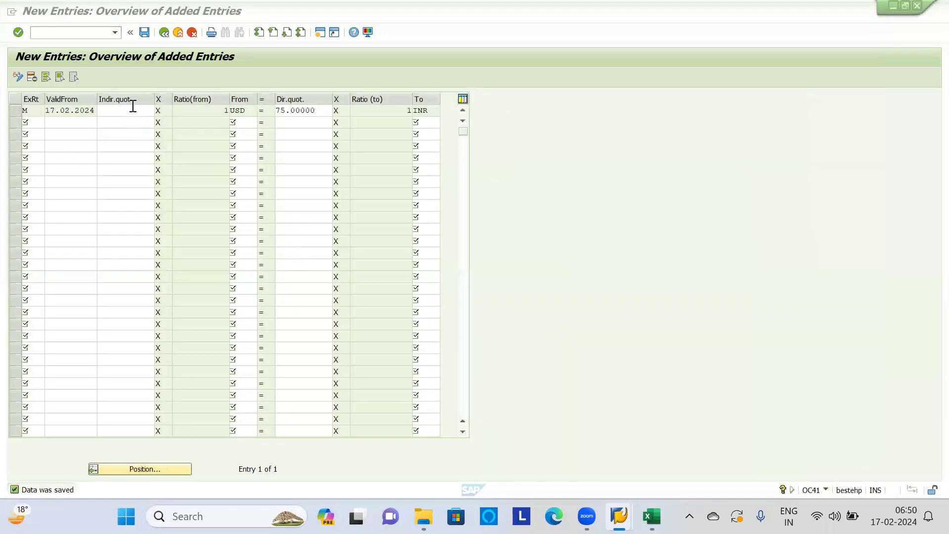
{"action": "left_click", "coordinate": [39, 124]}
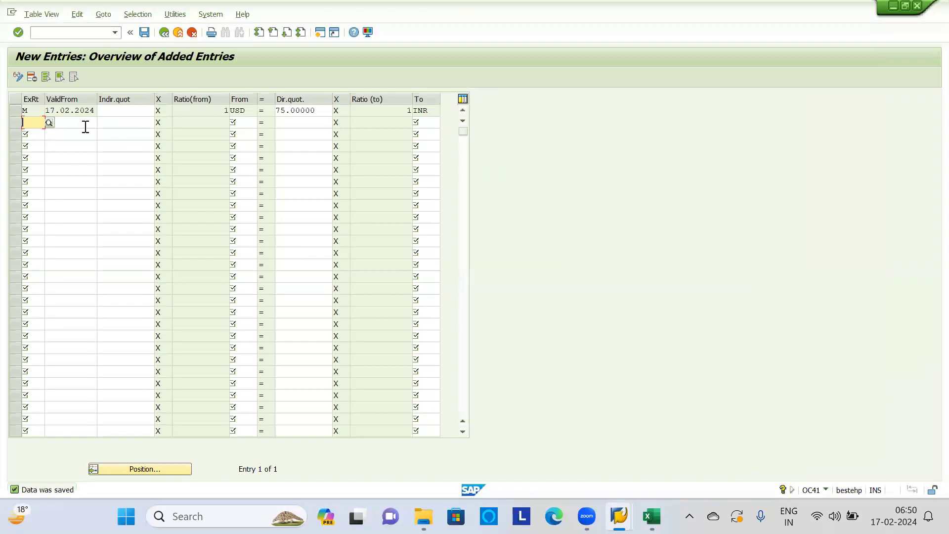
{"action": "key", "text": "alt+Tab"}
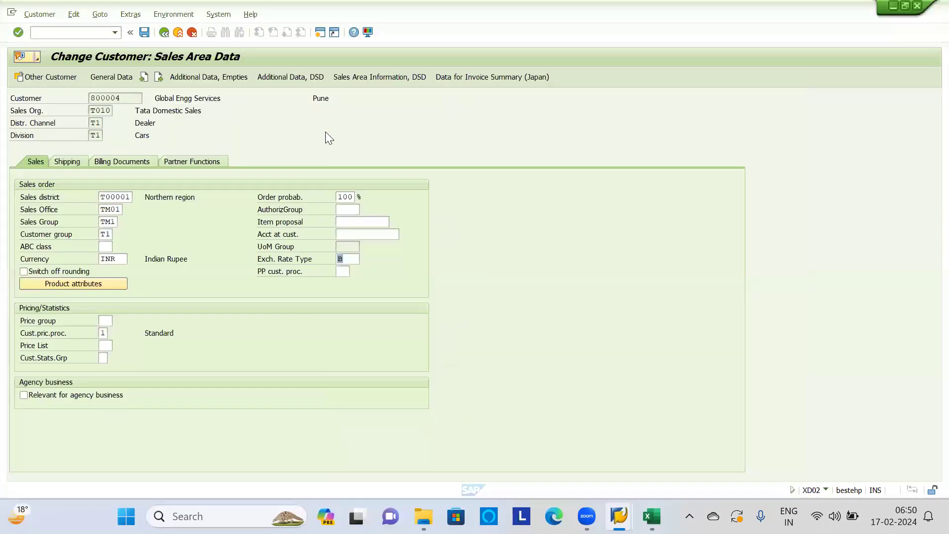
{"action": "left_click_drag", "start_coordinate": [121, 97], "coordinate": [30, 97]}
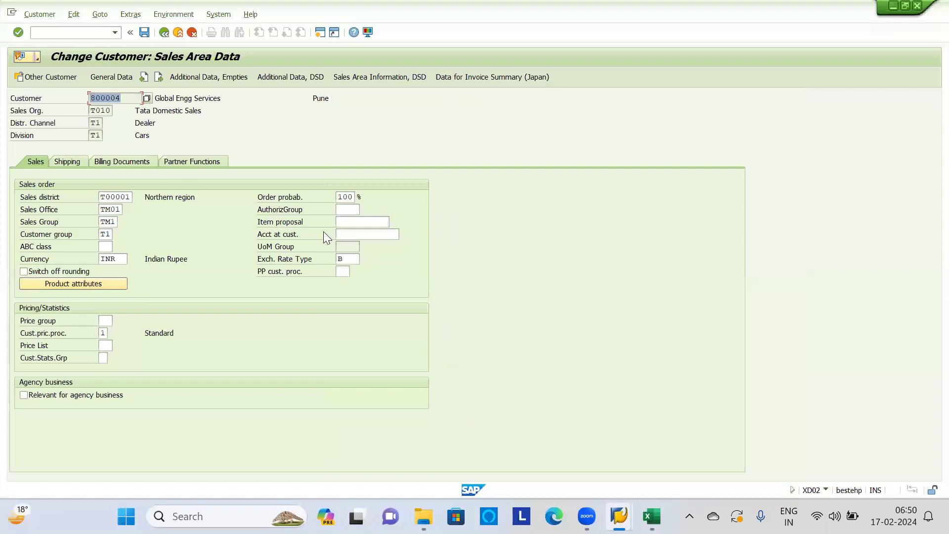
{"action": "double_click", "coordinate": [354, 258]}
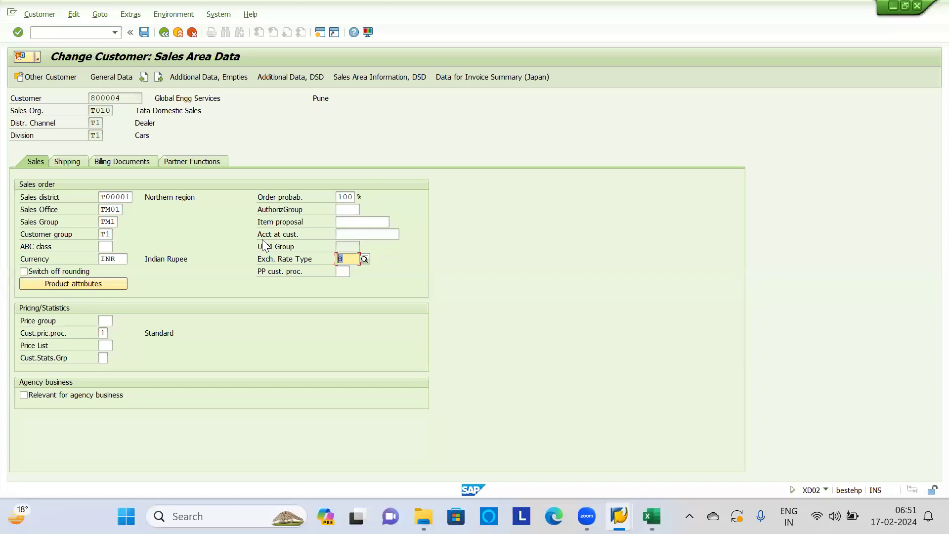
Clear the customer's exchange rate type
{"action": "left_click", "coordinate": [346, 272]}
{"action": "left_click_drag", "start_coordinate": [348, 261], "coordinate": [295, 245]}
{"action": "key", "text": "BackSpace"}
{"action": "key", "text": "Tab"}
For the Price group field, start VK11 in a new session and open the Division/Price Group fast entry of condition type AMIW
{"action": "left_click", "coordinate": [107, 321]}
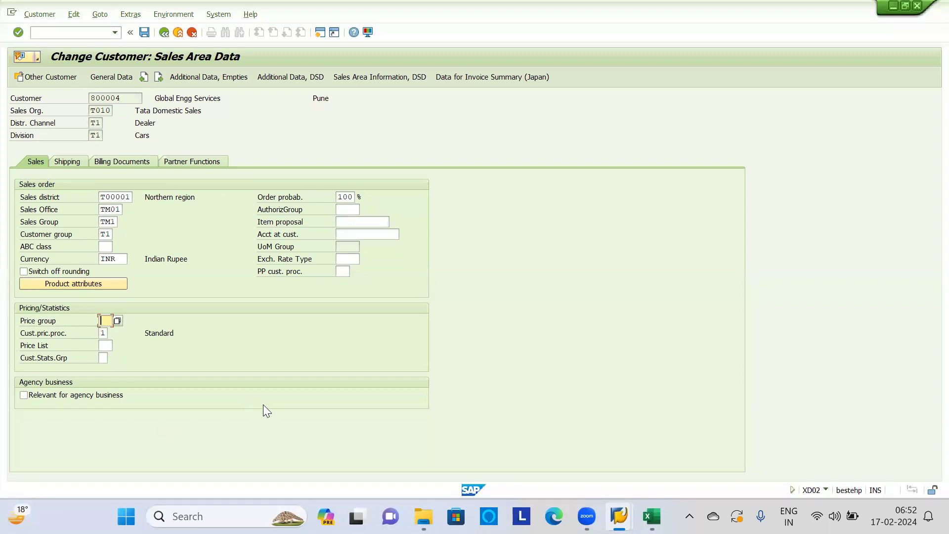
{"action": "left_click", "coordinate": [321, 32]}
{"action": "type", "text": "vk11"}
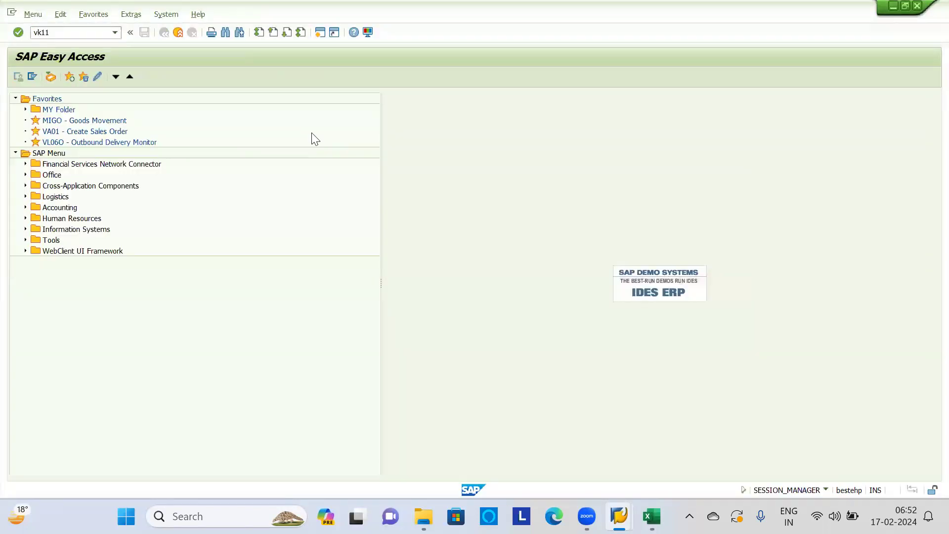
{"action": "key", "text": "Return"}
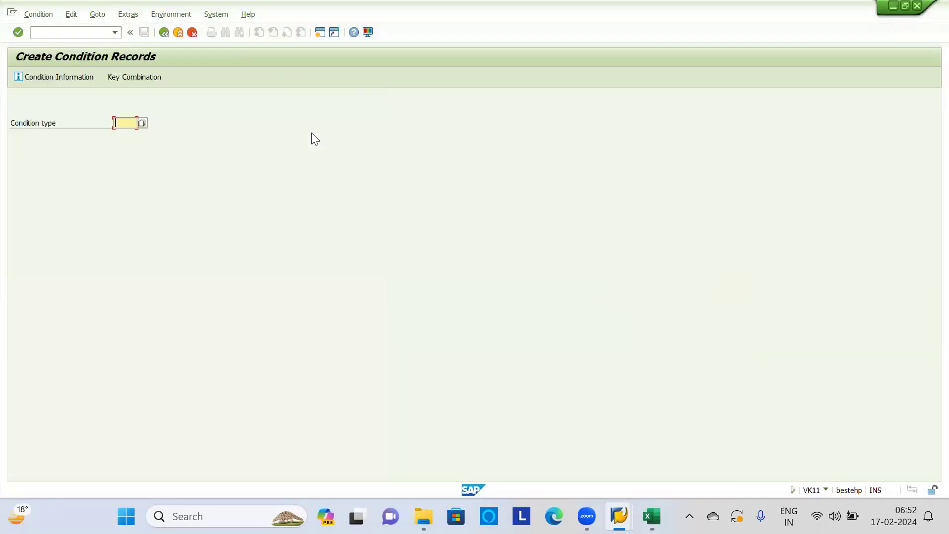
{"action": "type", "text": "vkgr"}
{"action": "key", "text": "Return"}
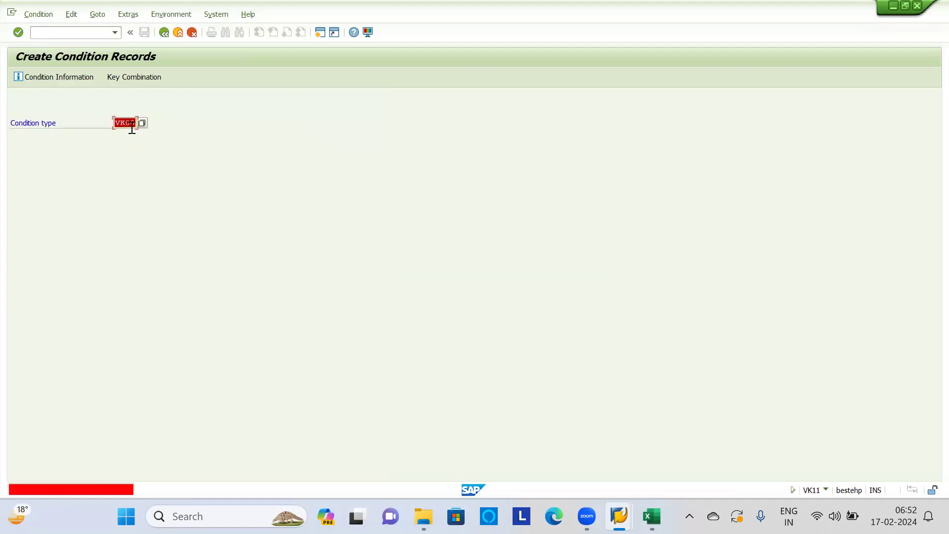
{"action": "left_click", "coordinate": [142, 123]}
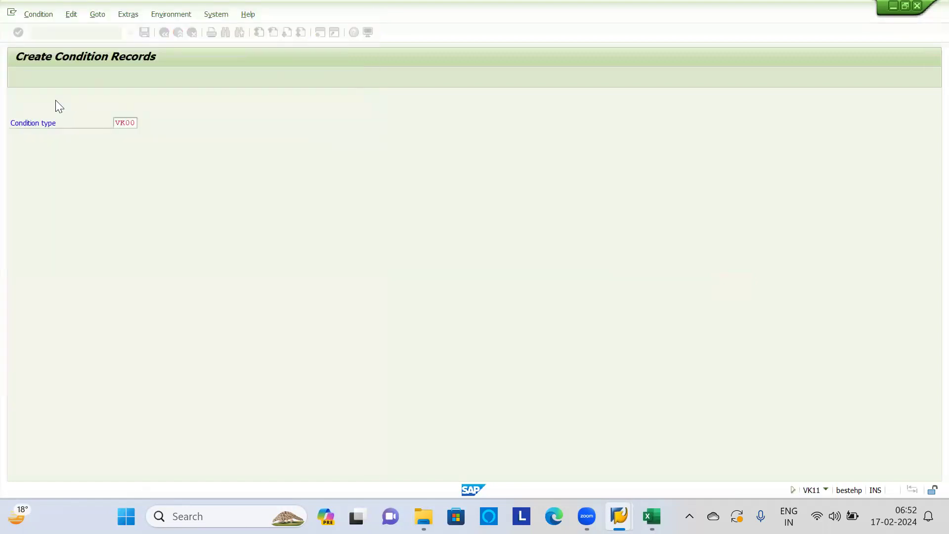
{"action": "key", "text": "Return"}
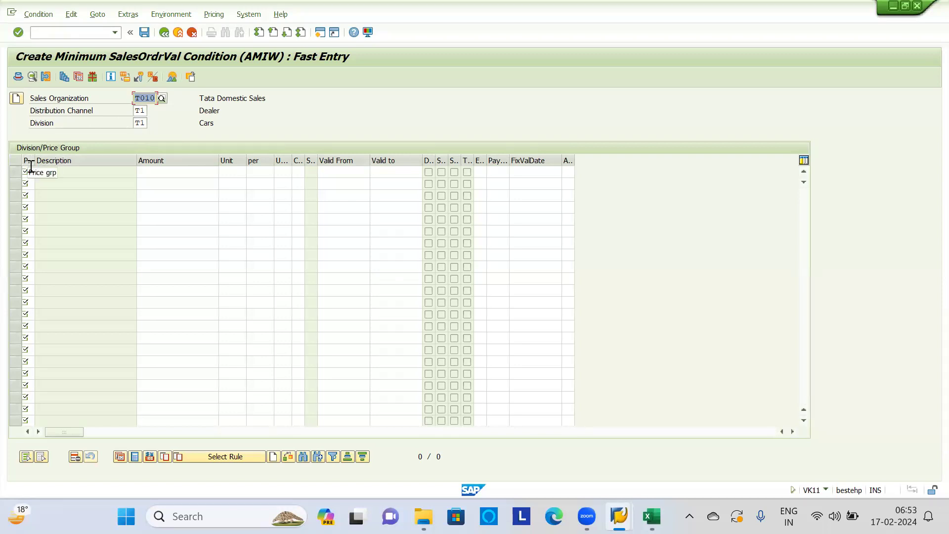
Enter minimum sales order values of 1000 for price group 01 and 2000 for price group 02
{"action": "left_click_drag", "start_coordinate": [35, 160], "coordinate": [64, 169]}
{"action": "left_click", "coordinate": [51, 172]}
{"action": "type", "text": "01"}
{"action": "key", "text": "Tab"}
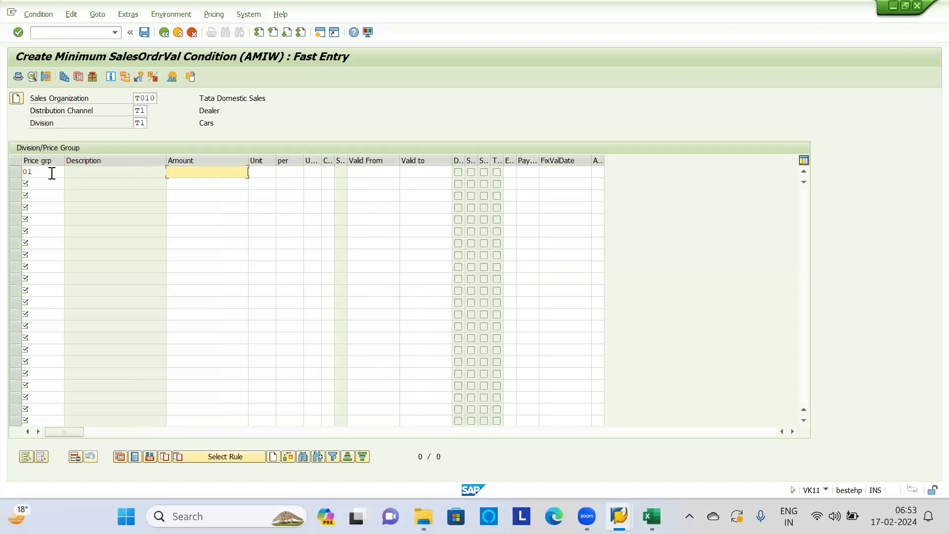
{"action": "type", "text": "1000"}
{"action": "left_click", "coordinate": [38, 179]}
{"action": "type", "text": "02"}
{"action": "key", "text": "Tab"}
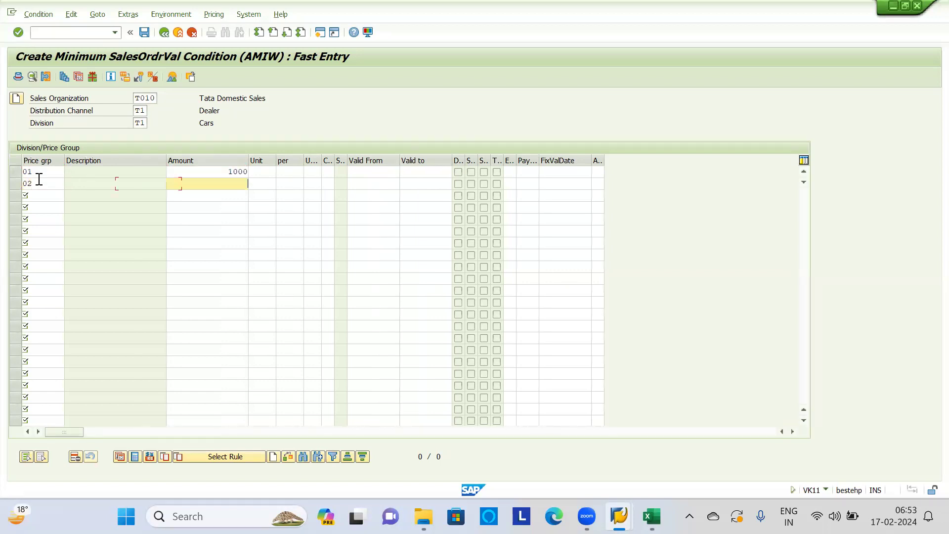
{"action": "type", "text": "2000"}
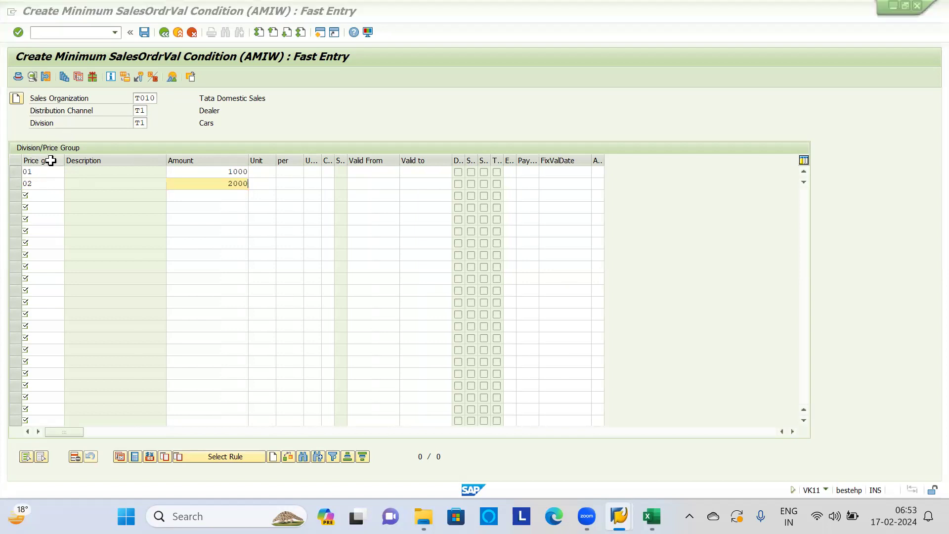
Compare the customer's Price group field with the price group 01 row of the AMIW condition entries
{"action": "key", "text": "alt+Tab"}
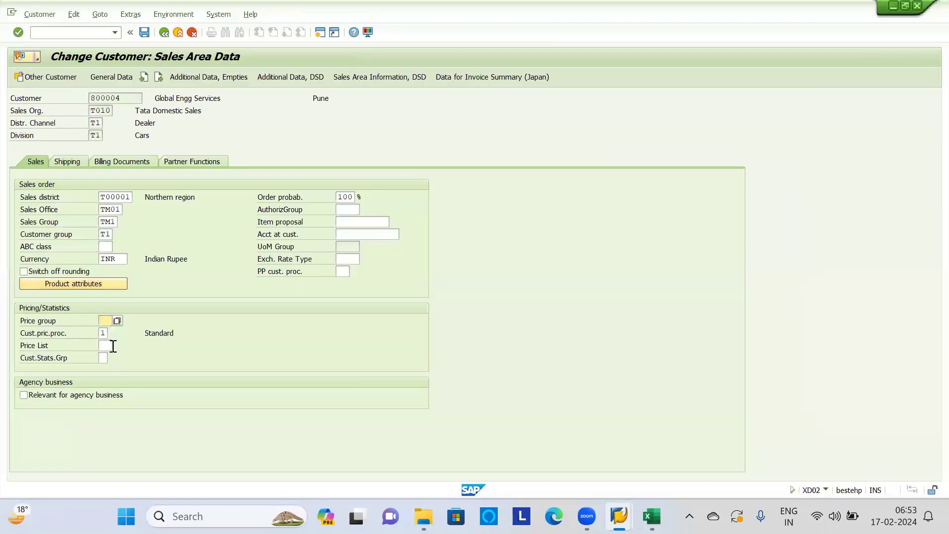
{"action": "key", "text": "alt+Tab"}
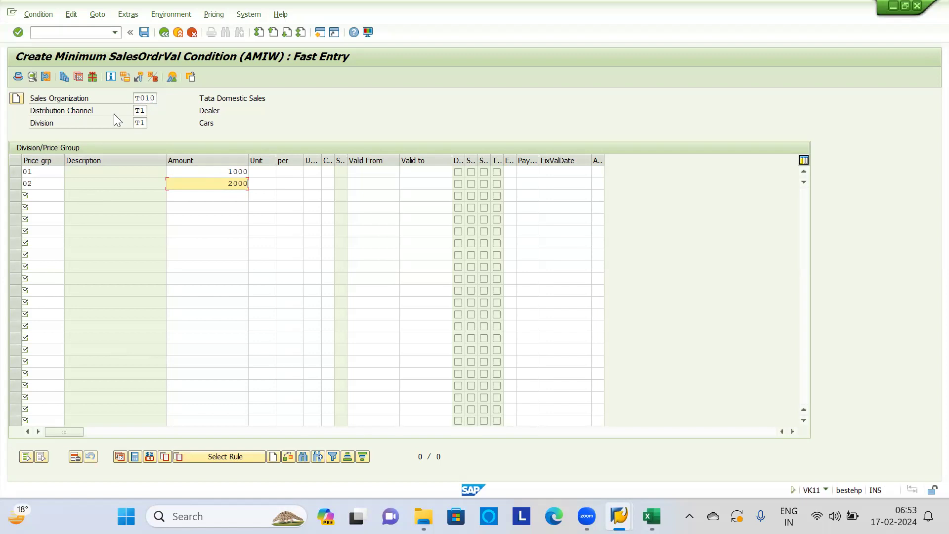
{"action": "double_click", "coordinate": [54, 172]}
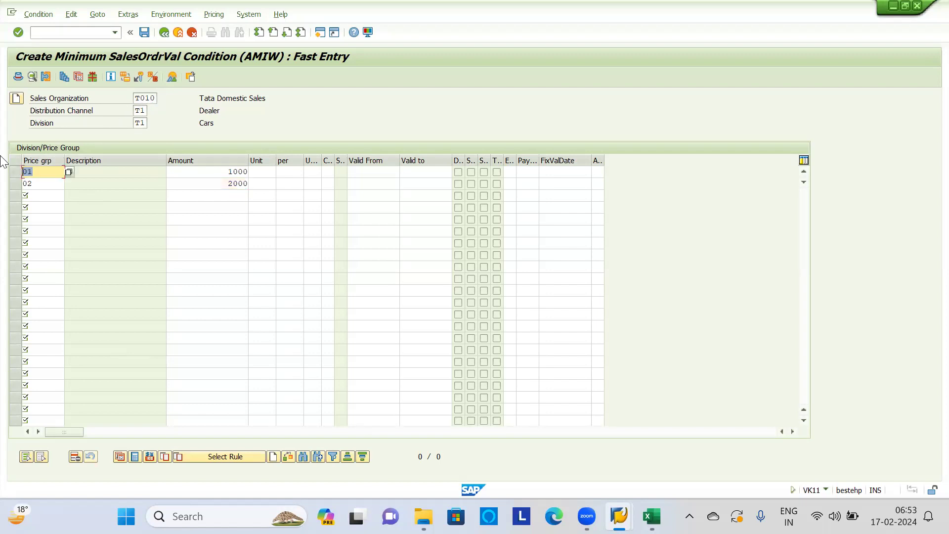
Review the AMIW condition amounts entered for price groups 01 and 02
{"action": "double_click", "coordinate": [225, 171]}
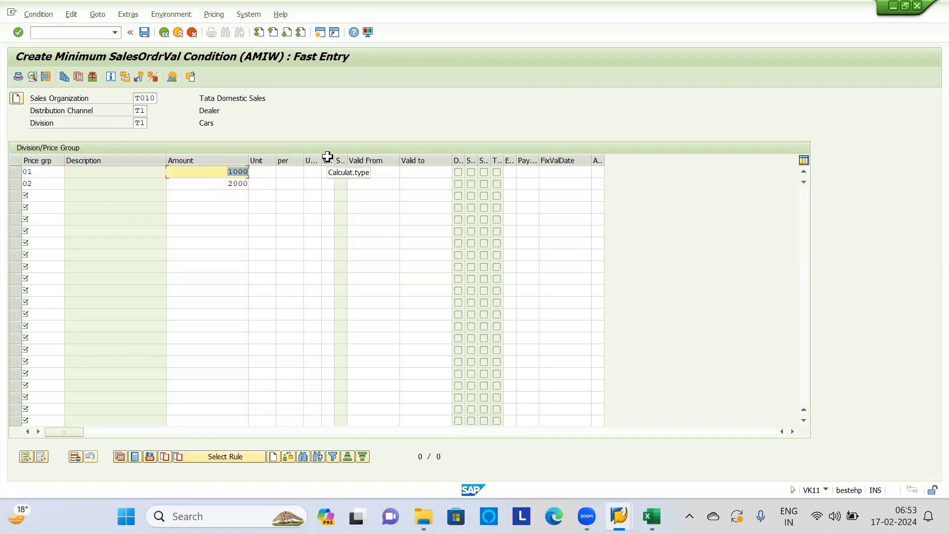
{"action": "double_click", "coordinate": [51, 182]}
{"action": "key", "text": "Tab"}
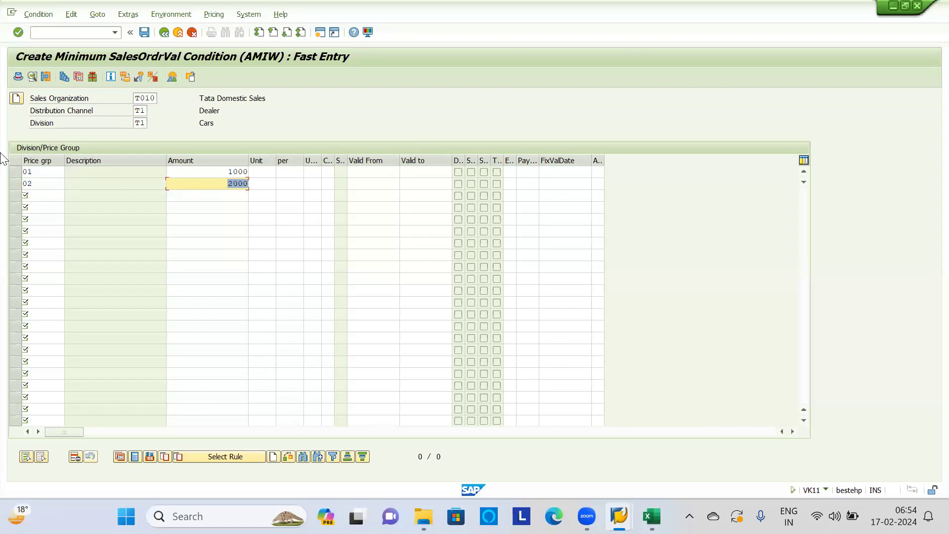
Return to the customer's sales area data and set the Price group to 01 (Bulk buyer)
{"action": "left_click", "coordinate": [190, 78]}
{"action": "left_click", "coordinate": [121, 322]}
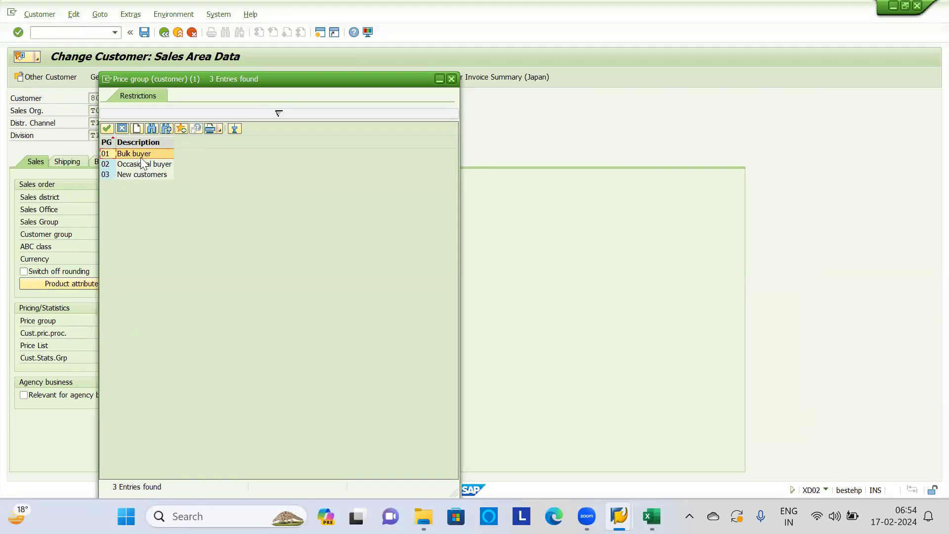
{"action": "left_click", "coordinate": [133, 154]}
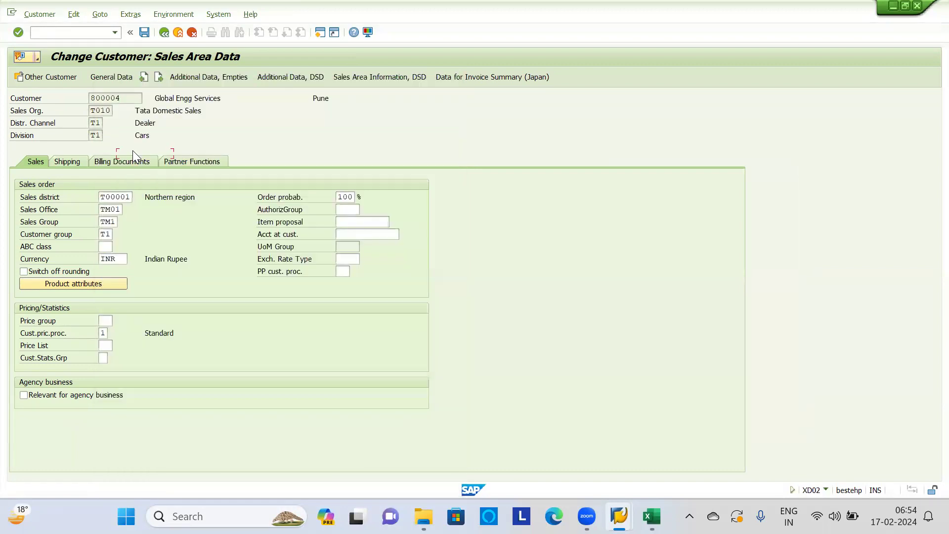
{"action": "key", "text": "Tab"}
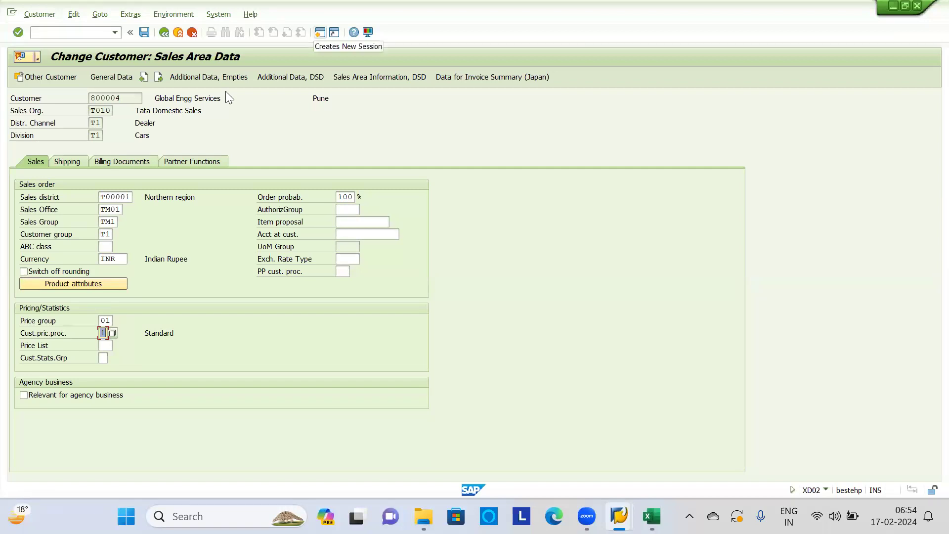
Start OVKK in a new session and examine the customer pricing procedure indicator and pricing procedure of the first determination entry
{"action": "key", "text": "ctrl+n"}
{"action": "type", "text": "ovkk"}
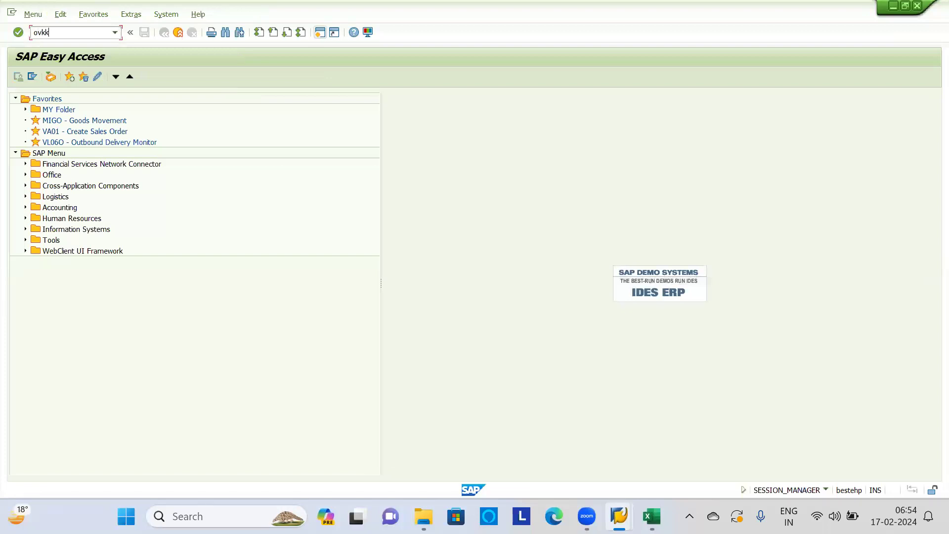
{"action": "key", "text": "Return"}
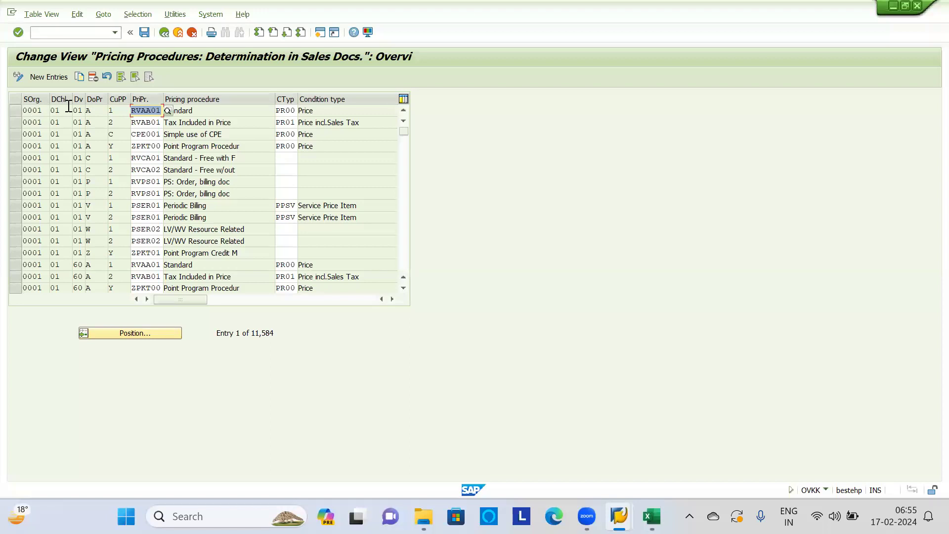
{"action": "left_click", "coordinate": [113, 108]}
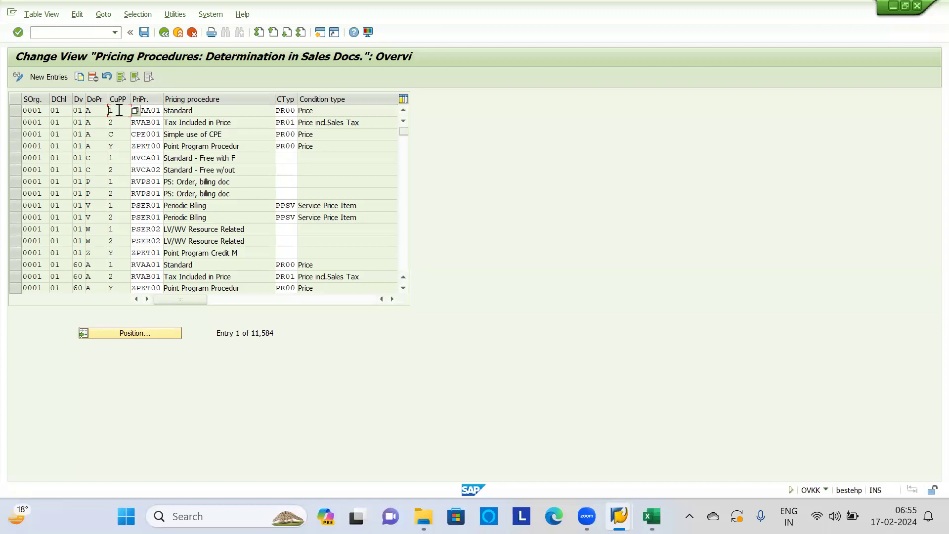
{"action": "left_click", "coordinate": [152, 111]}
{"action": "left_click", "coordinate": [502, 21]}
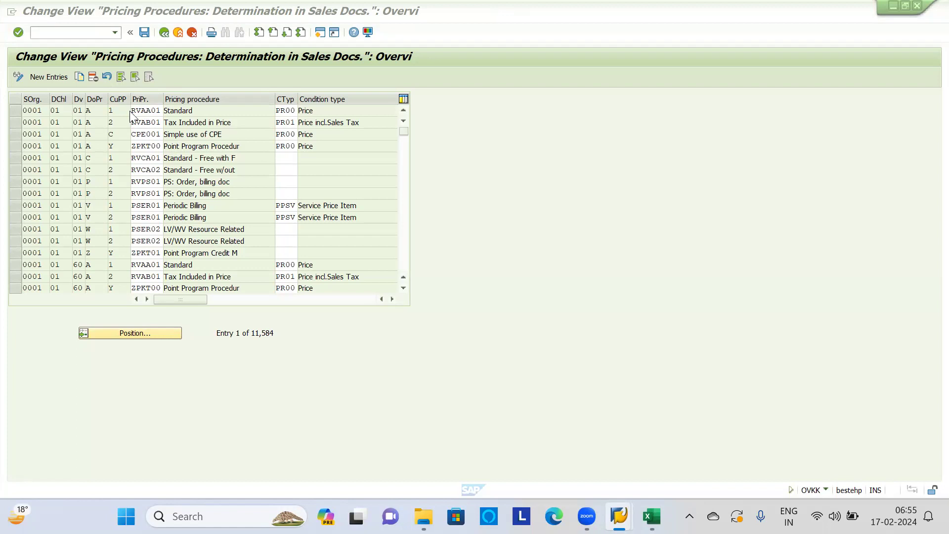
Switch to transaction V/08 and open the control data of pricing procedure JFACT
{"action": "left_click", "coordinate": [50, 29]}
{"action": "type", "text": "/nv/08"}
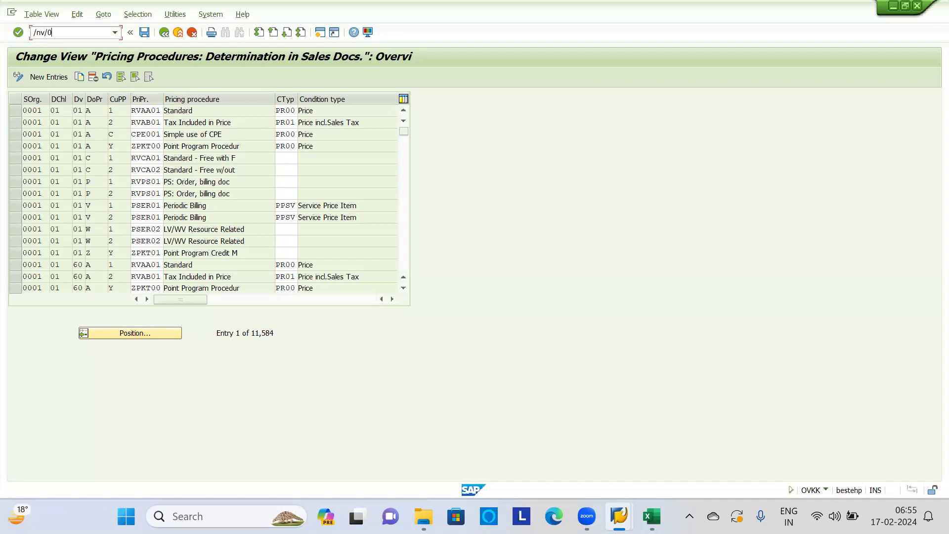
{"action": "key", "text": "Return"}
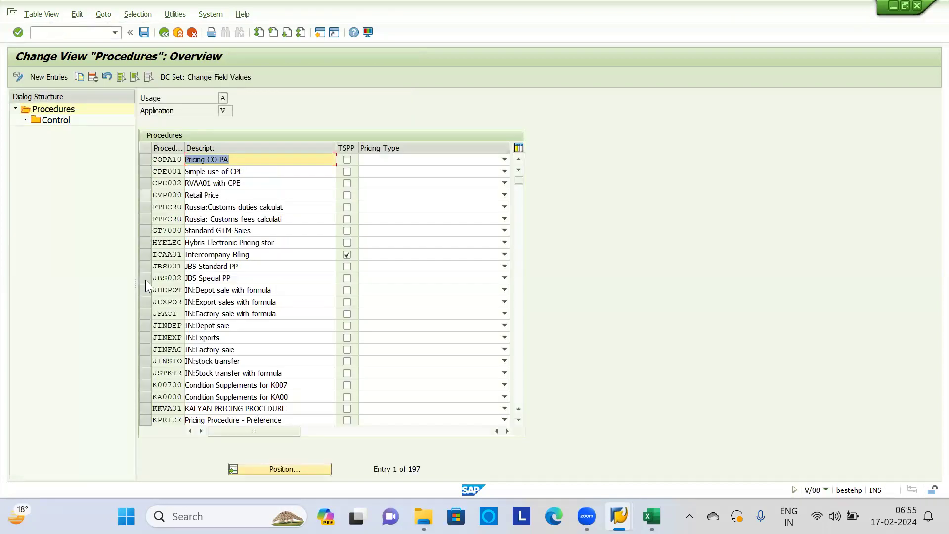
{"action": "left_click", "coordinate": [139, 313]}
{"action": "double_click", "coordinate": [56, 125]}
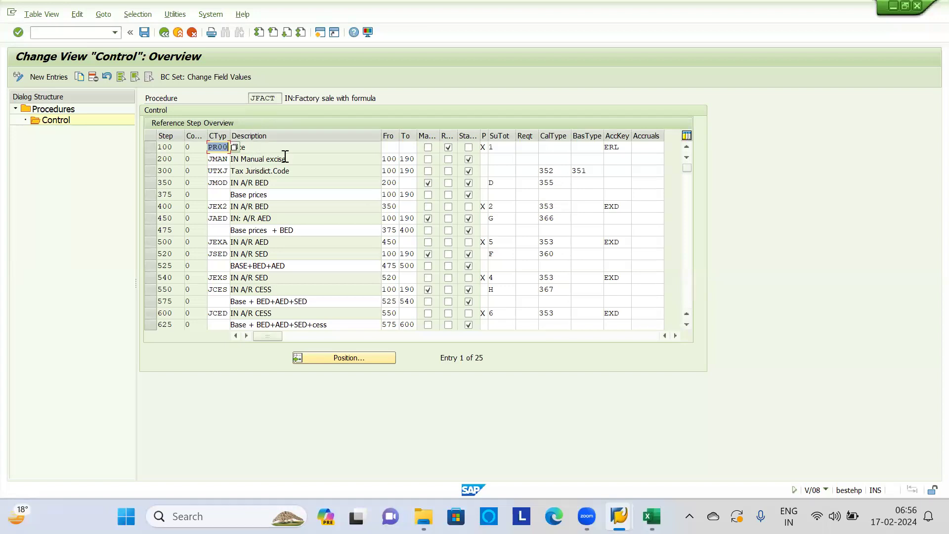
Look through the control steps of procedure JFACT, leave V/08 and return to the customer's sales area data
{"action": "left_click", "coordinate": [271, 146]}
{"action": "key", "text": "Page_Down"}
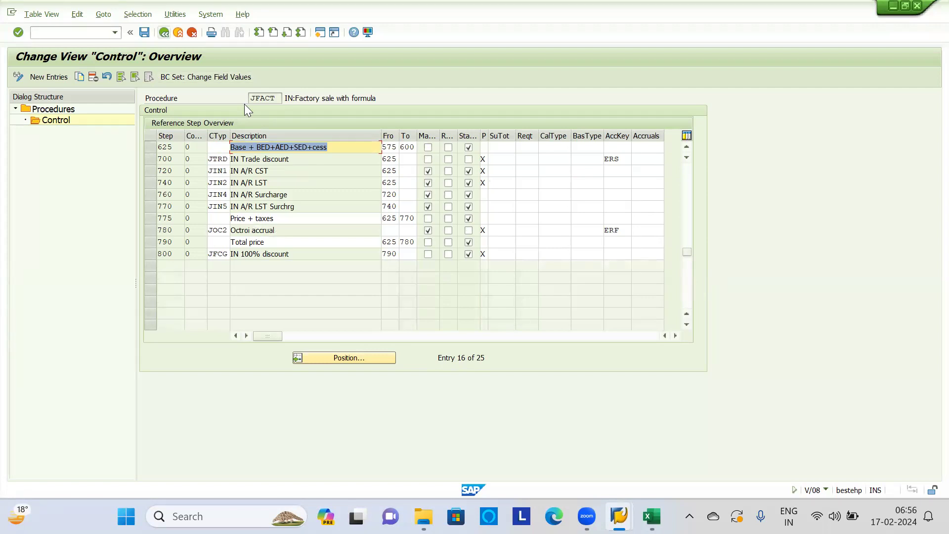
{"action": "key", "text": "F3"}
{"action": "key", "text": "F3"}
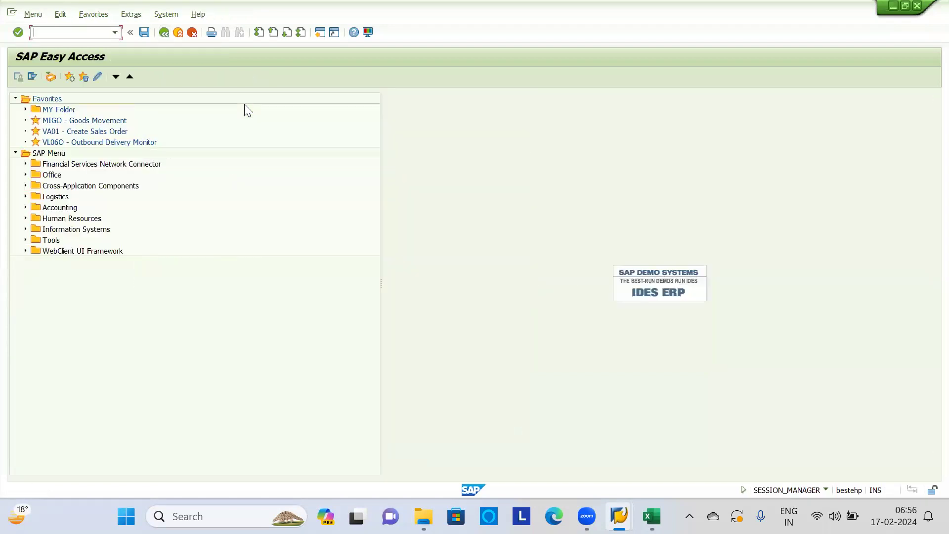
{"action": "key", "text": "alt+Tab"}
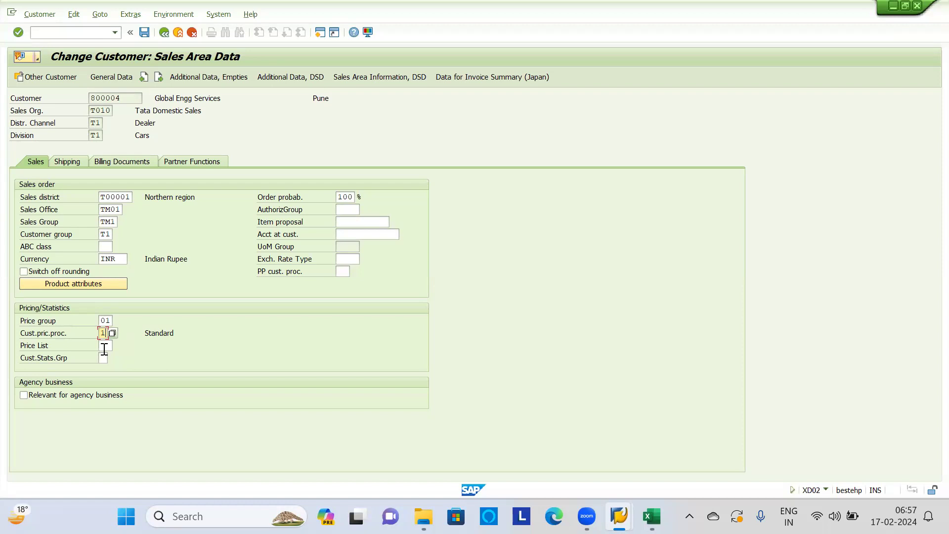
Review the price list types offered for the customer's Price List field, without choosing one
{"action": "left_click", "coordinate": [105, 346]}
{"action": "left_click", "coordinate": [116, 345]}
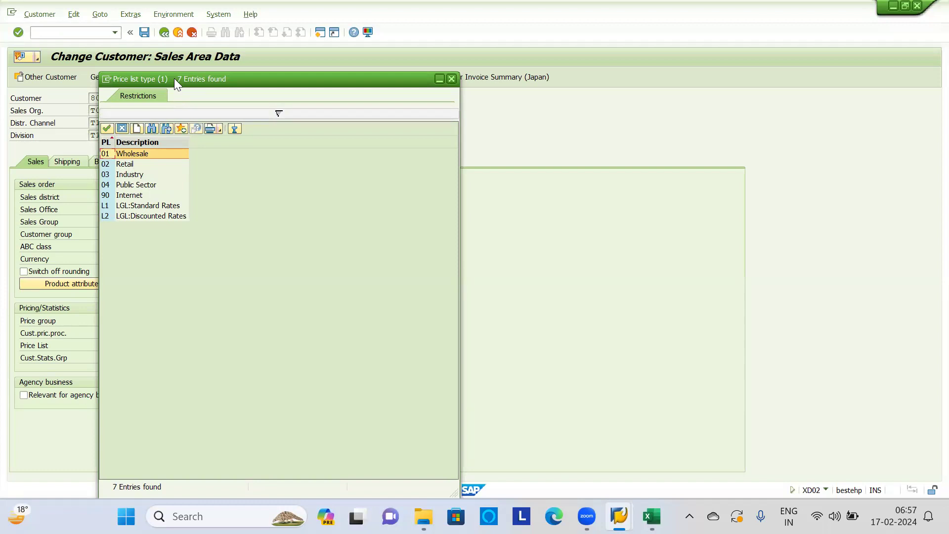
{"action": "left_click_drag", "start_coordinate": [174, 78], "coordinate": [173, 113]}
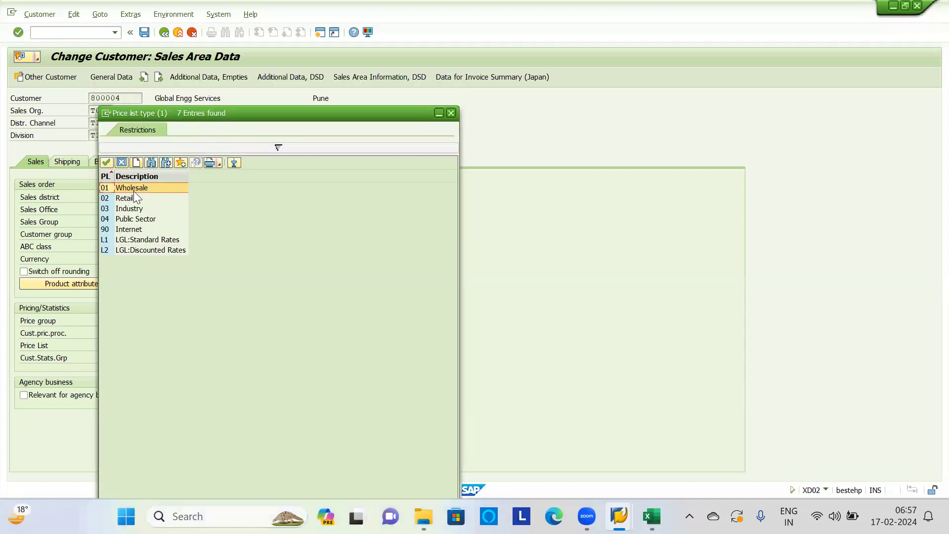
{"action": "left_click", "coordinate": [450, 113]}
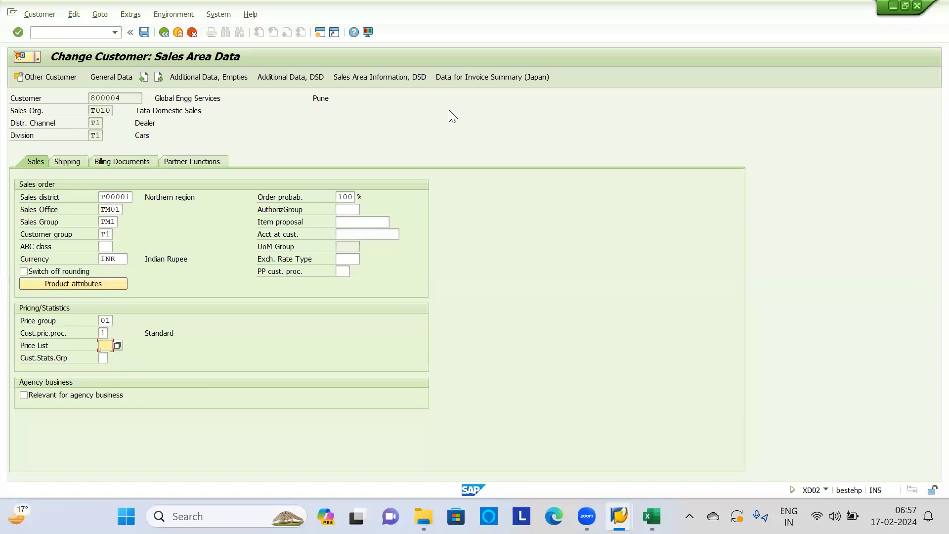
Switch to the free Easy Access session, start SPRO and display the SAP Reference IMG
{"action": "key", "text": "shift+F3"}
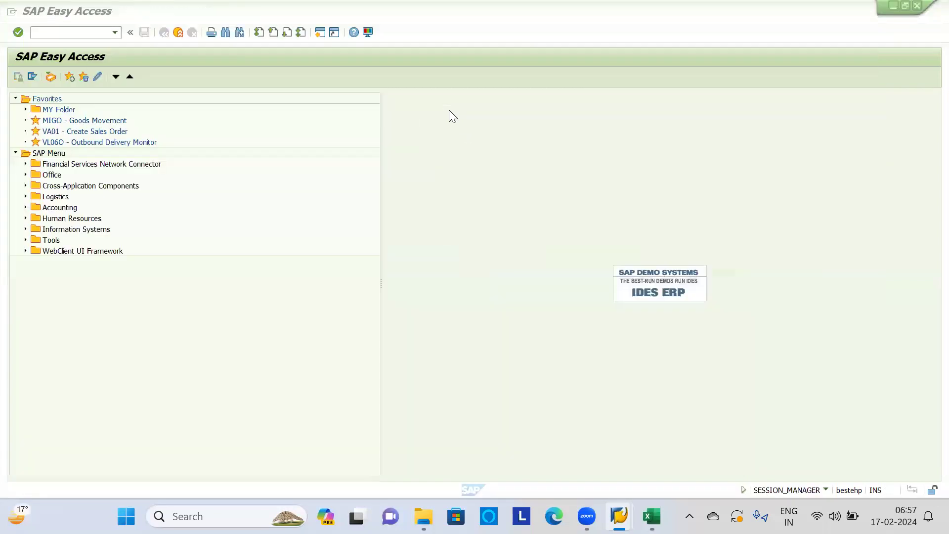
{"action": "type", "text": "spro"}
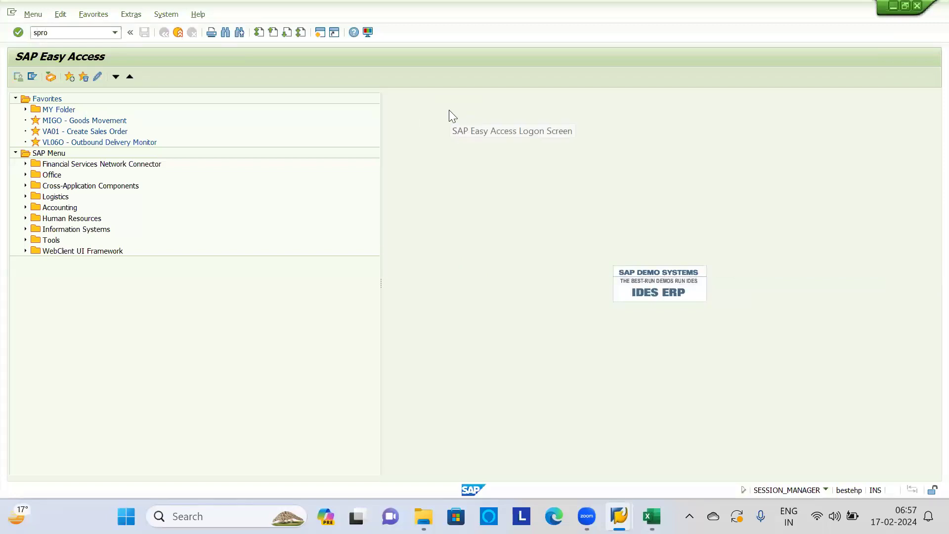
{"action": "key", "text": "Return"}
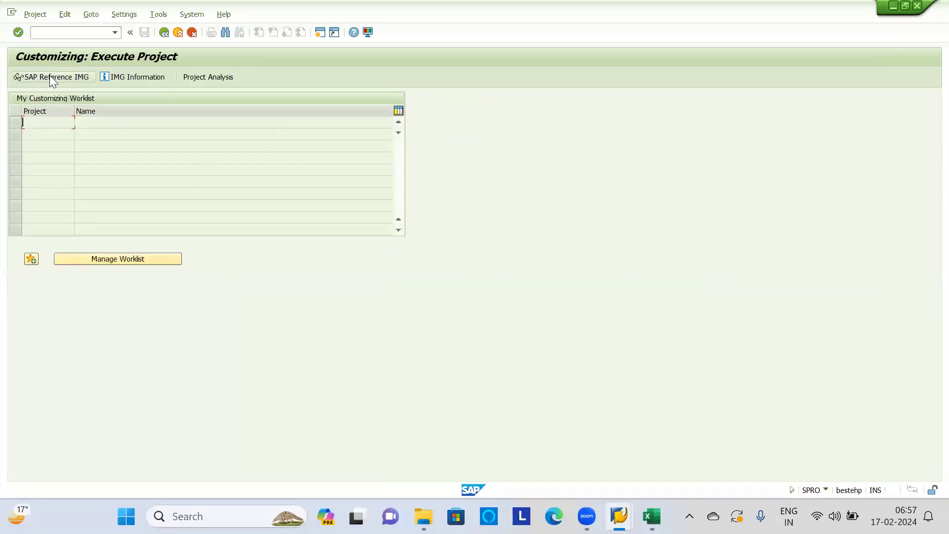
{"action": "left_click", "coordinate": [48, 78]}
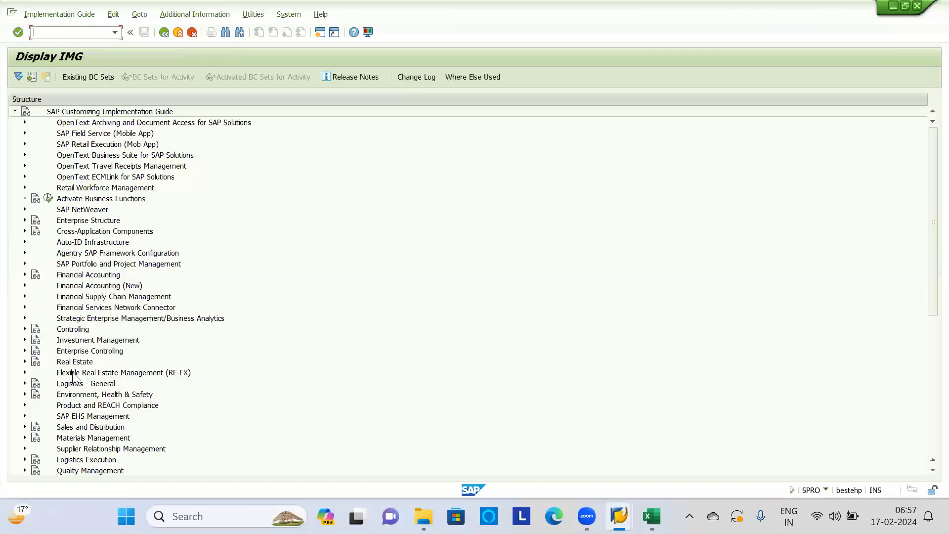
Expand Sales and Distribution, Basic Functions and Pricing in the IMG structure
{"action": "key", "text": "Down"}
{"action": "key", "text": "Down"}
{"action": "key", "text": "Down"}
{"action": "key", "text": "Down"}
{"action": "key", "text": "Down"}
{"action": "key", "text": "Right"}
{"action": "key", "text": "Down"}
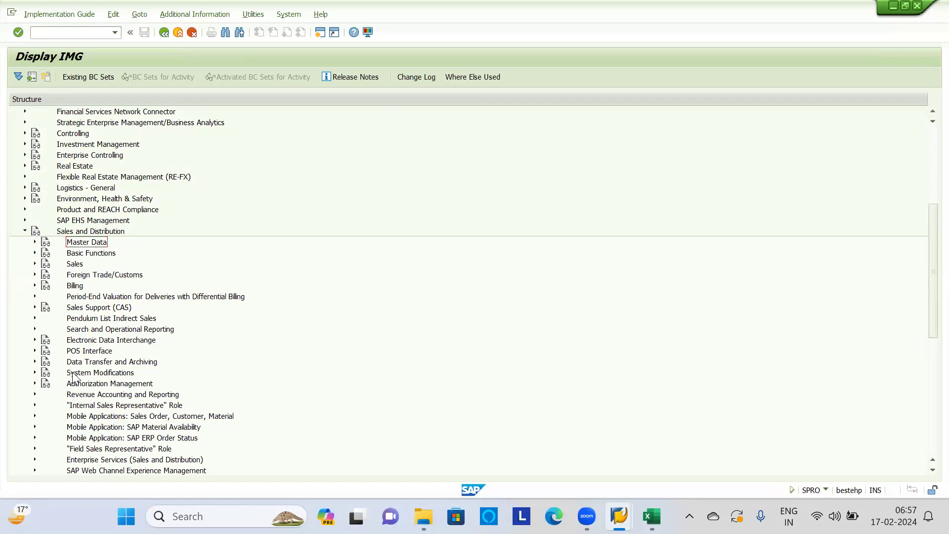
{"action": "key", "text": "Down"}
{"action": "key", "text": "Right"}
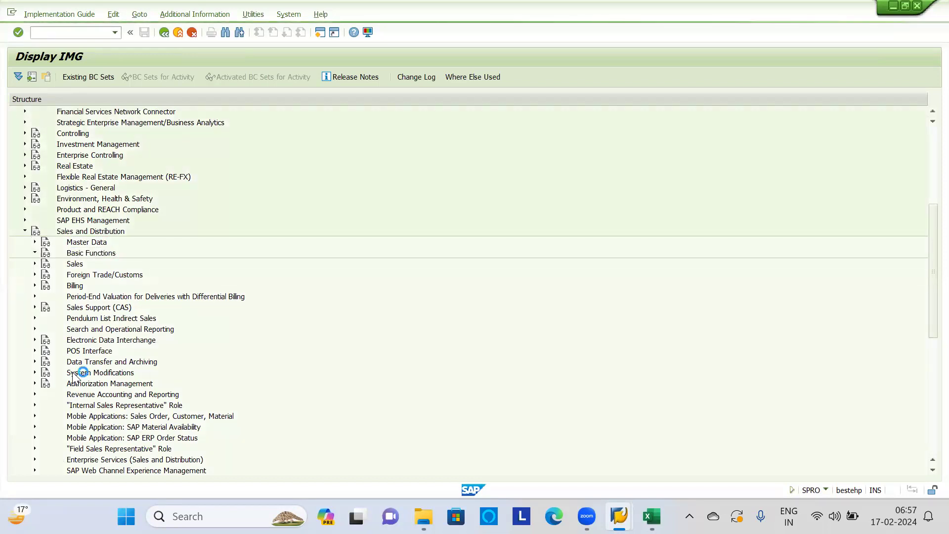
{"action": "key", "text": "Down"}
{"action": "key", "text": "Right"}
{"action": "key", "text": "Down"}
{"action": "key", "text": "Down"}
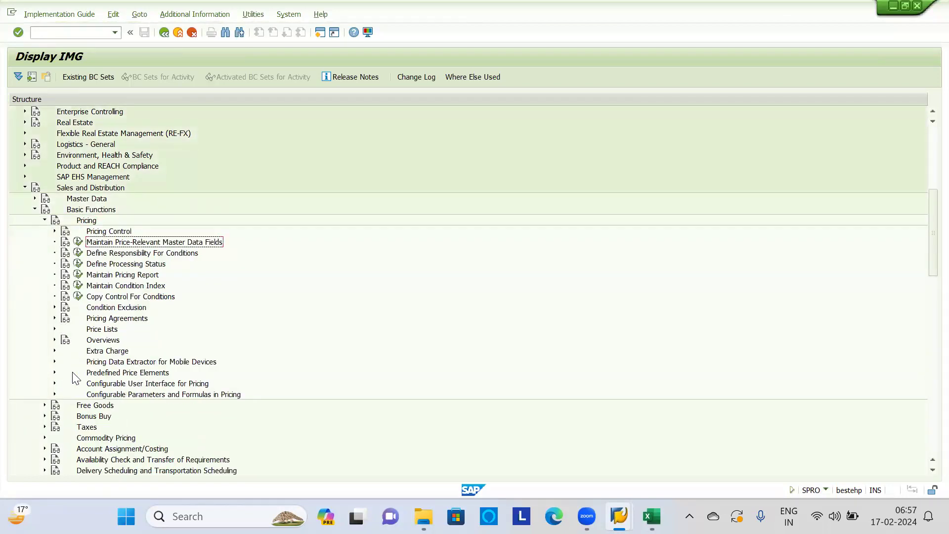
{"action": "key", "text": "Down"}
{"action": "key", "text": "Down"}
{"action": "key", "text": "Down"}
{"action": "key", "text": "Down"}
{"action": "key", "text": "Up"}
{"action": "key", "text": "Up"}
{"action": "key", "text": "Up"}
{"action": "key", "text": "Down"}
{"action": "key", "text": "Down"}
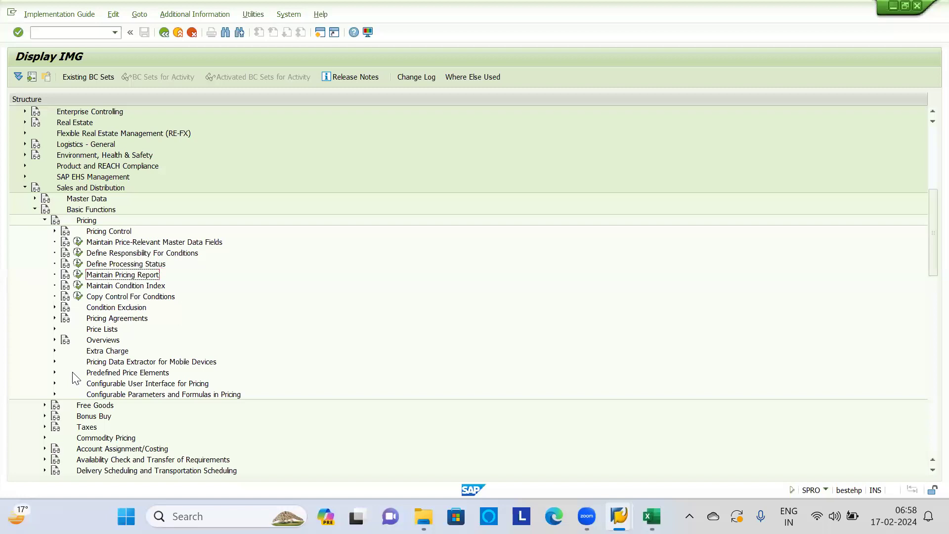
{"action": "key", "text": "Left"}
{"action": "key", "text": "Return"}
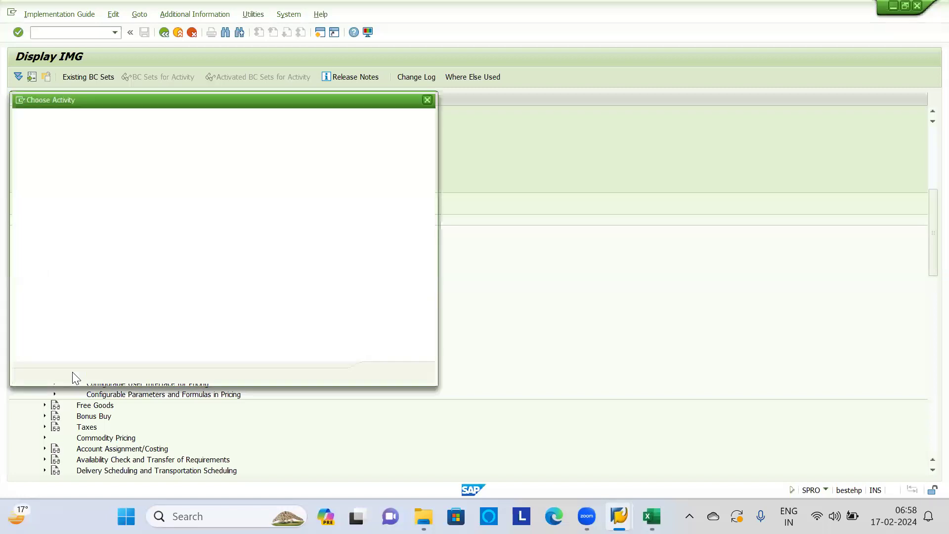
{"action": "left_click", "coordinate": [430, 98]}
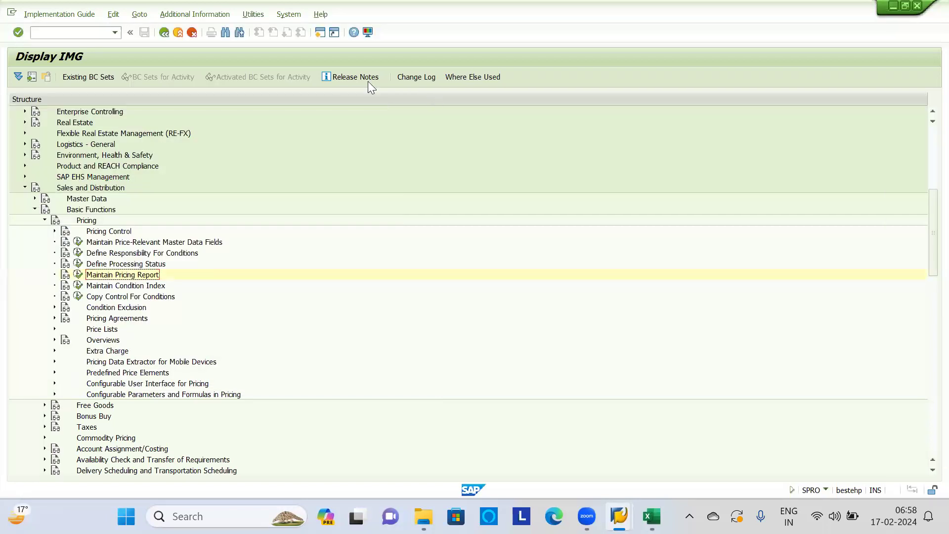
Execute Maintain Price-Relevant Master Data Fields and open the activity Define price list categories for customers
{"action": "left_click", "coordinate": [82, 242]}
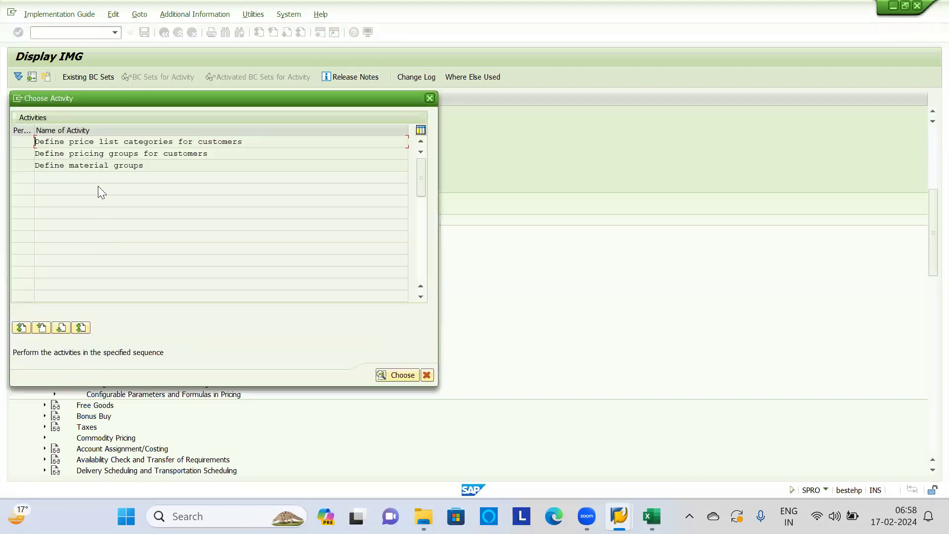
{"action": "double_click", "coordinate": [99, 144]}
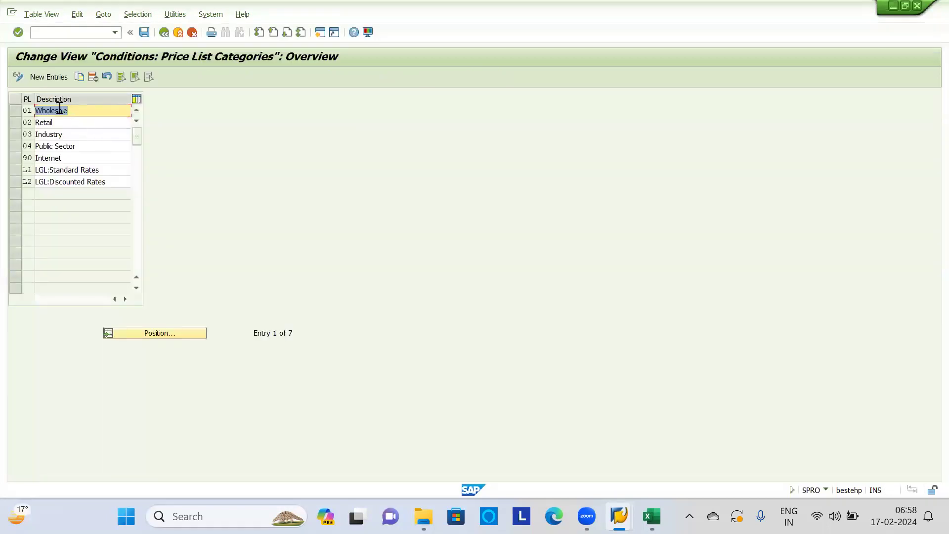
{"action": "key", "text": "alt+Tab"}
{"action": "key", "text": "alt+Tab"}
Add new price list categories T1 "Delaer Price List" and T2 "Distributor Price Li"
{"action": "left_click", "coordinate": [51, 76]}
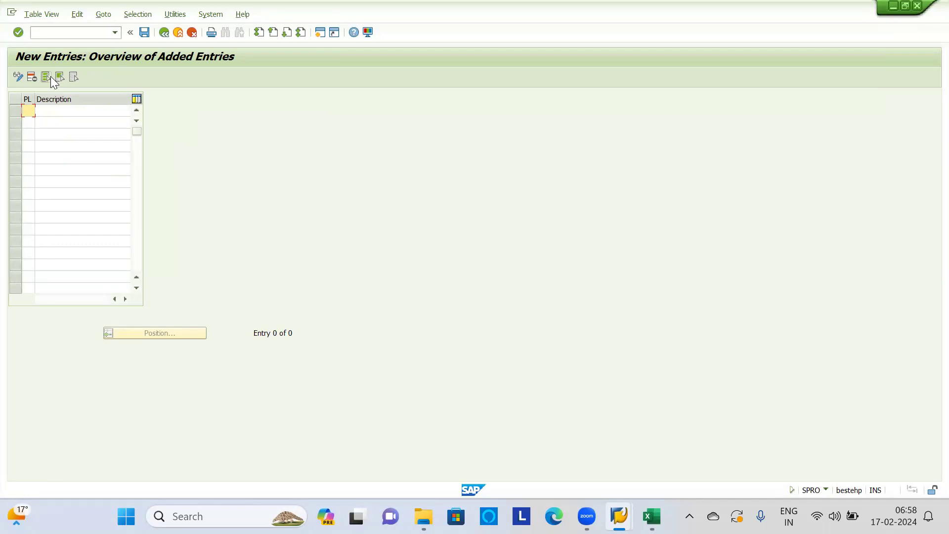
{"action": "type", "text": "T1"}
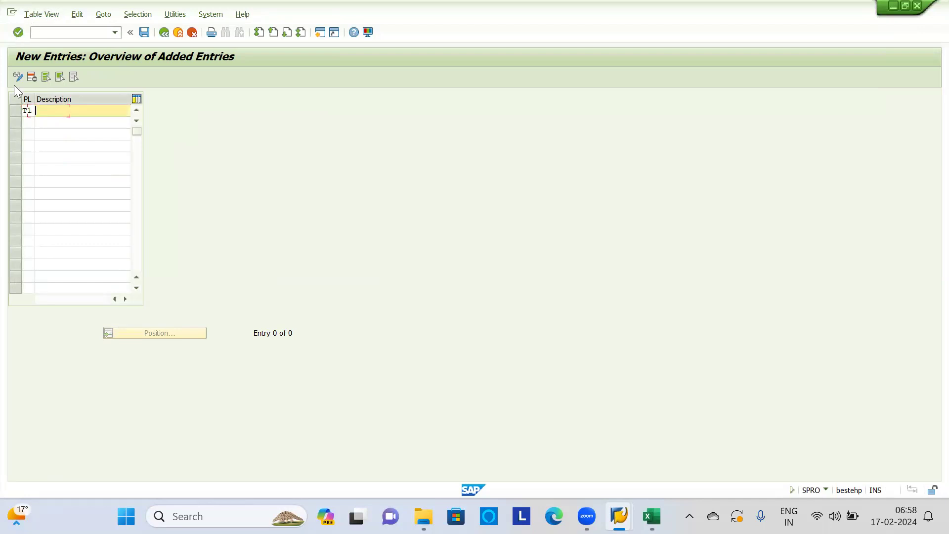
{"action": "type", "text": "Delaer Price List"}
{"action": "key", "text": "Tab"}
{"action": "type", "text": "t2Distr"}
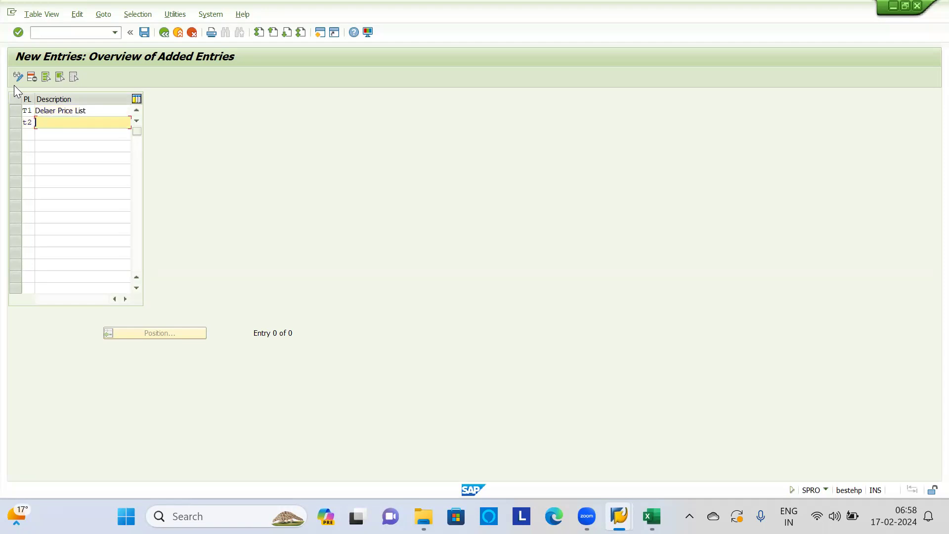
{"action": "type", "text": "ibutor Price Li"}
{"action": "key", "text": "Tab"}
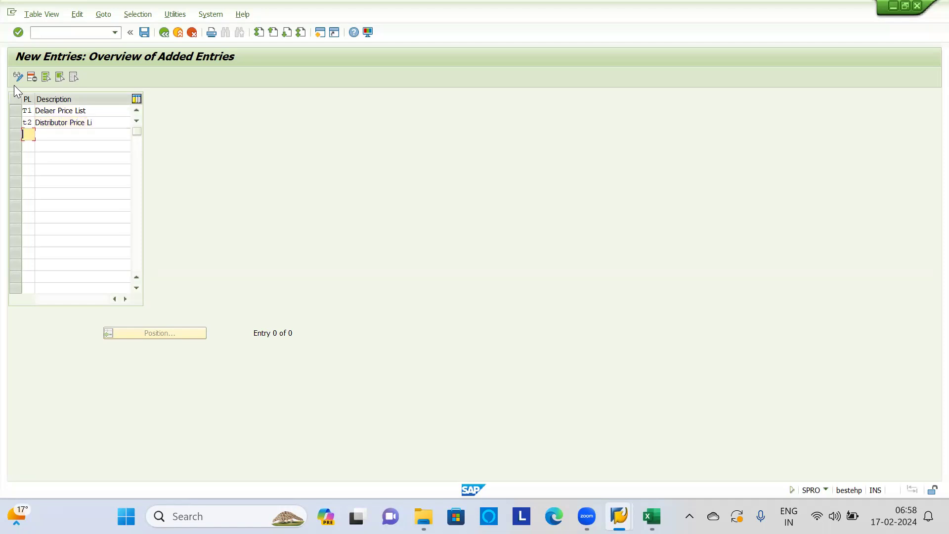
Add price list category T3 "Direct Customer Pric" and save the new entries
{"action": "type", "text": "T3"}
{"action": "key", "text": "Tab"}
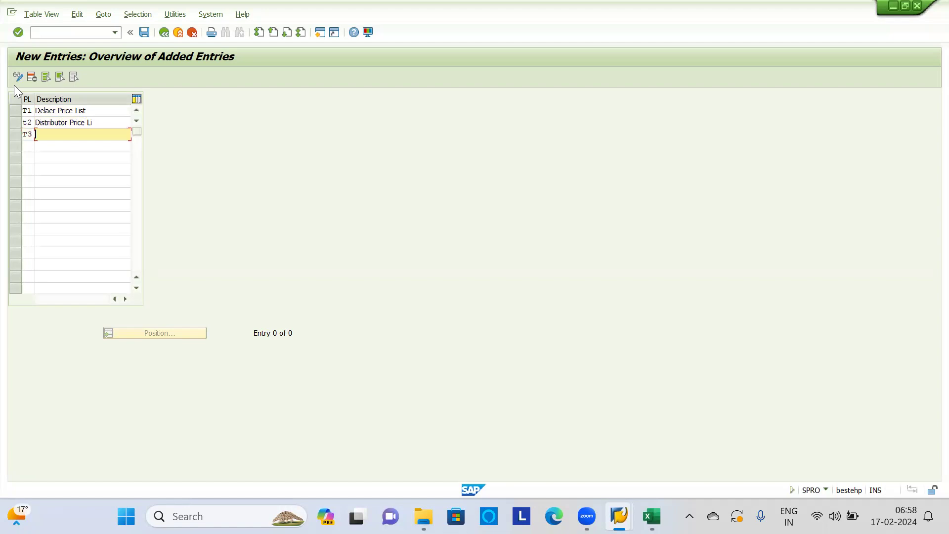
{"action": "type", "text": "Direct Customer Pric"}
{"action": "key", "text": "Return"}
{"action": "key", "text": "ctrl+s"}
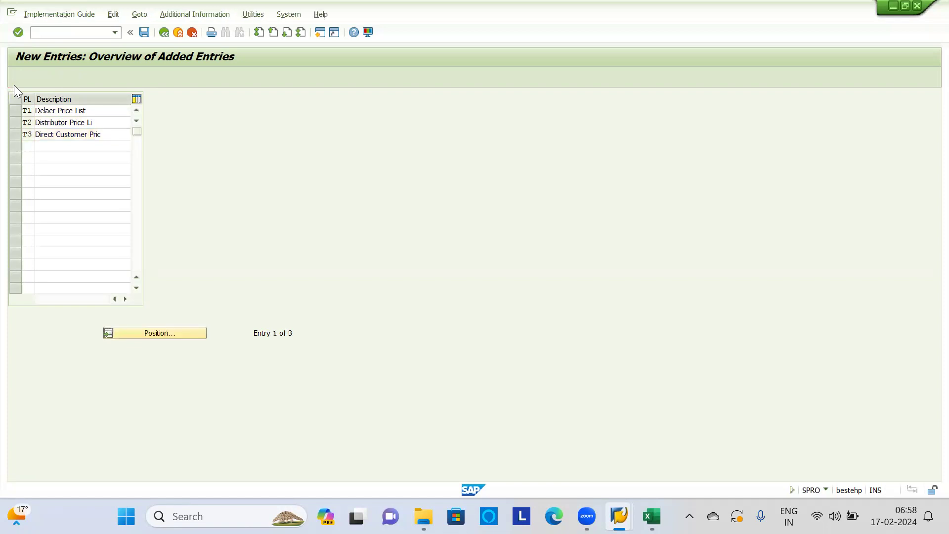
{"action": "key", "text": "Return"}
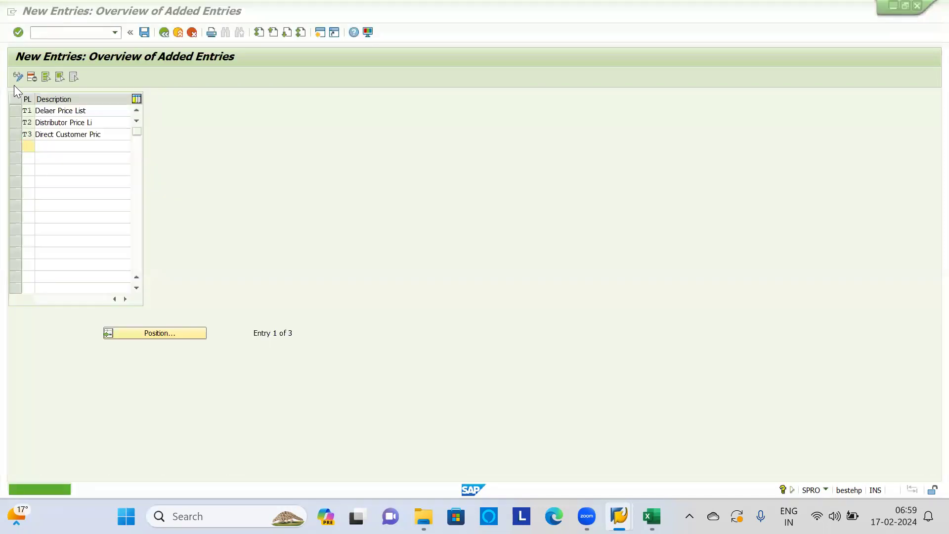
Switch to the XD02 session and set the customer's Price List to T1
{"action": "key", "text": "alt+Tab"}
{"action": "type", "text": "t1"}
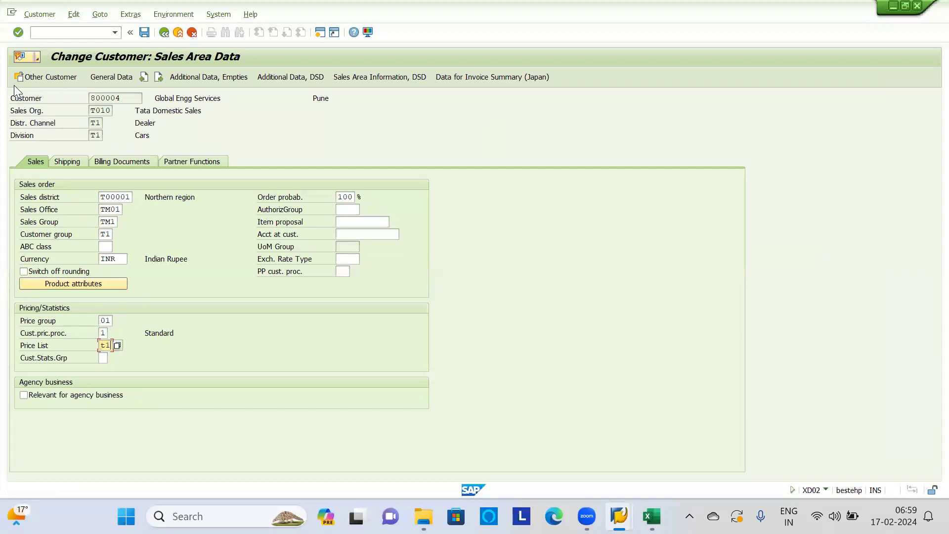
{"action": "key", "text": "Return"}
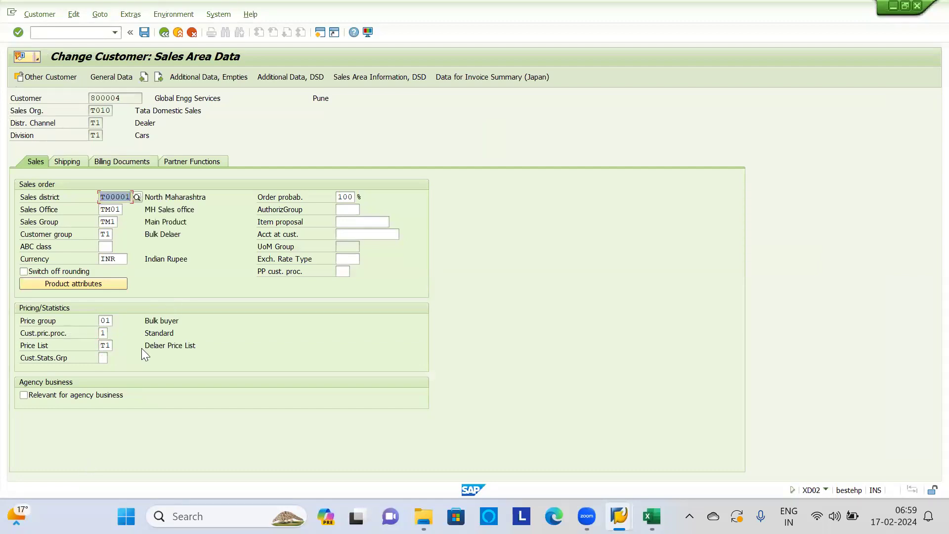
Return to the price list categories and correct the description of T1 to "Dealer Price List"
{"action": "key", "text": "alt+Tab"}
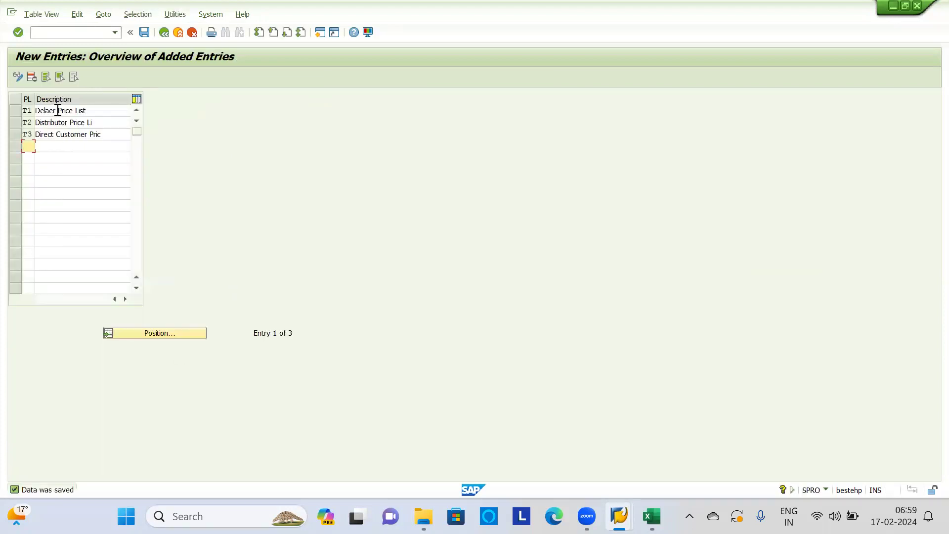
{"action": "left_click_drag", "start_coordinate": [58, 110], "coordinate": [8, 110]}
{"action": "key", "text": "BackSpace"}
{"action": "type", "text": "Dealer"}
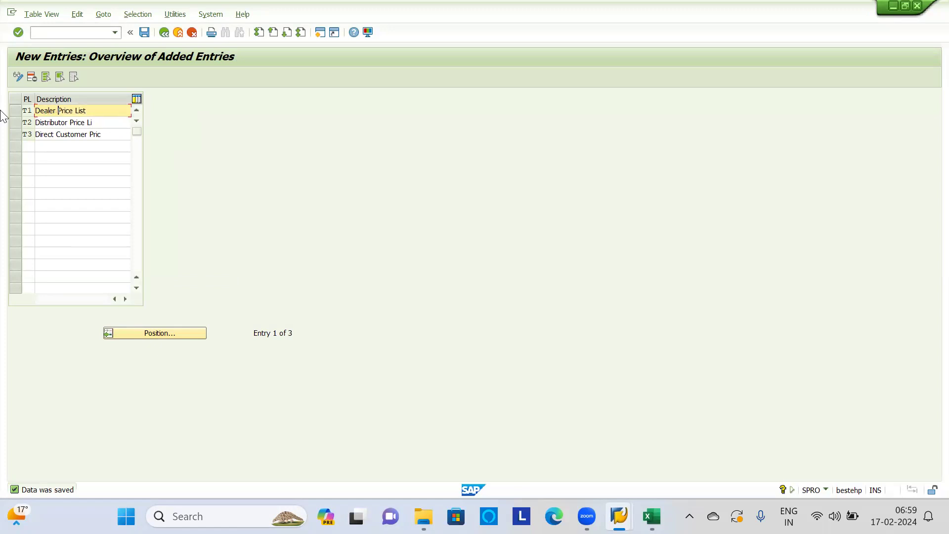
{"action": "key", "text": "Return"}
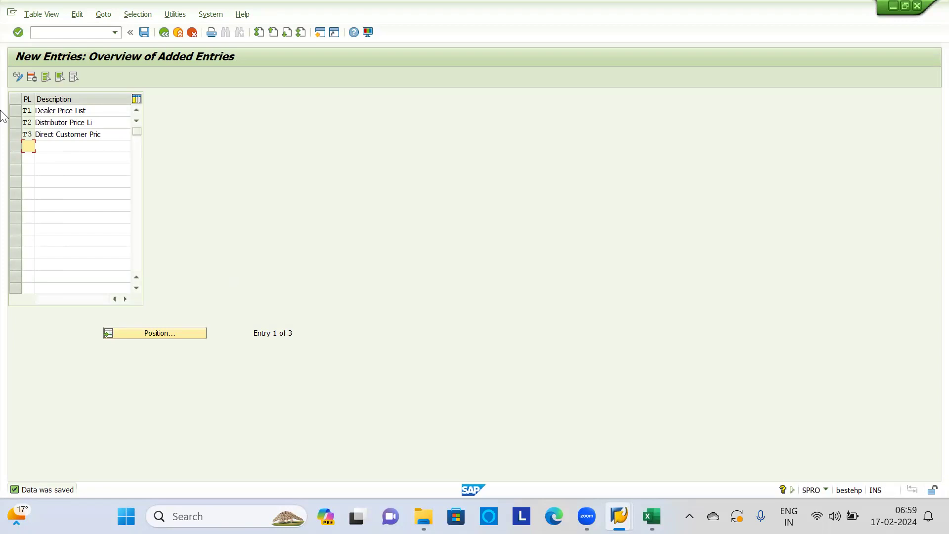
Switch back to the XD02 session, show the customer's shipping data and read the field help for Order Combination
{"action": "key", "text": "alt+Tab"}
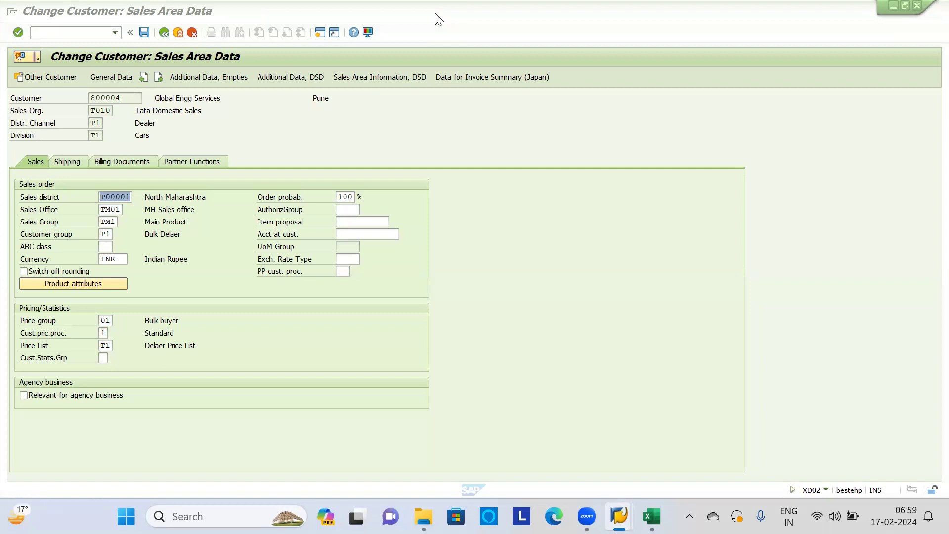
{"action": "left_click", "coordinate": [76, 162]}
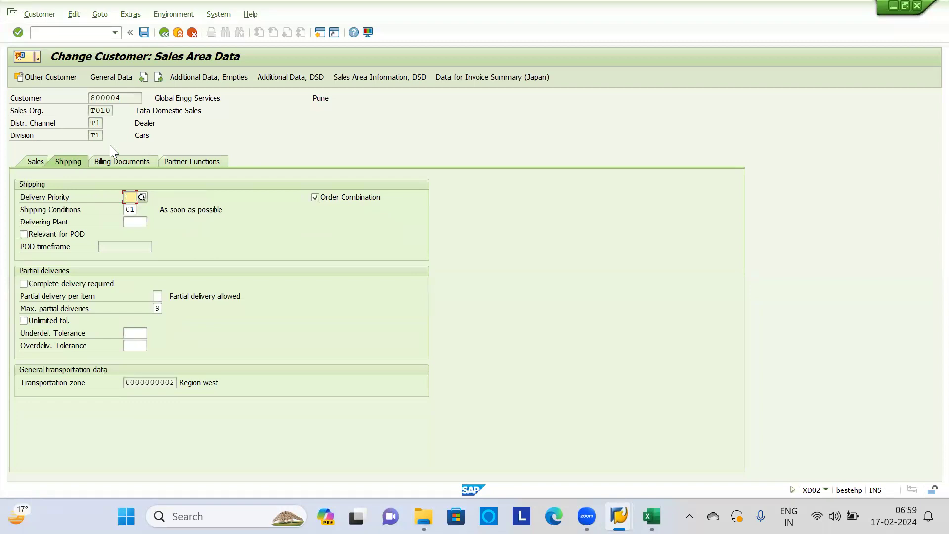
{"action": "left_click", "coordinate": [339, 198]}
{"action": "left_click", "coordinate": [339, 198]}
{"action": "key", "text": "F1"}
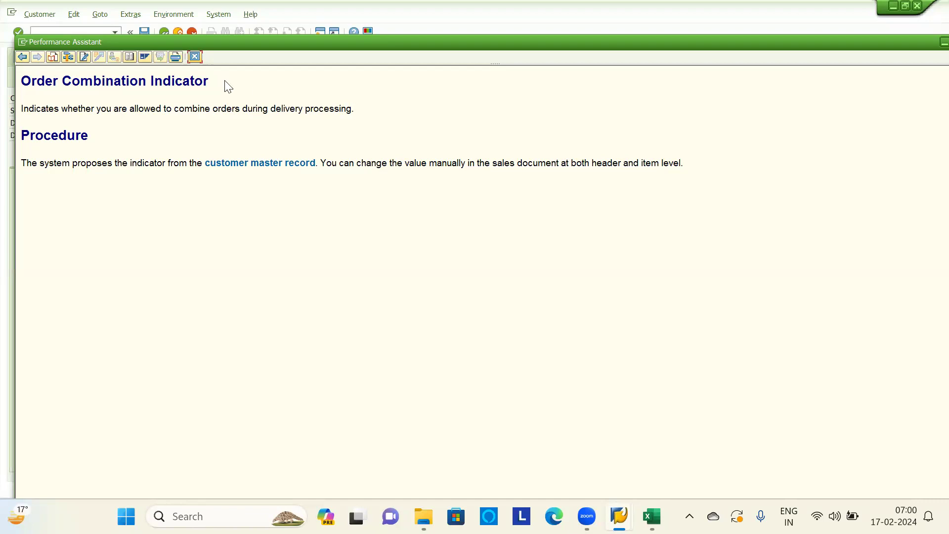
{"action": "key", "text": "Escape"}
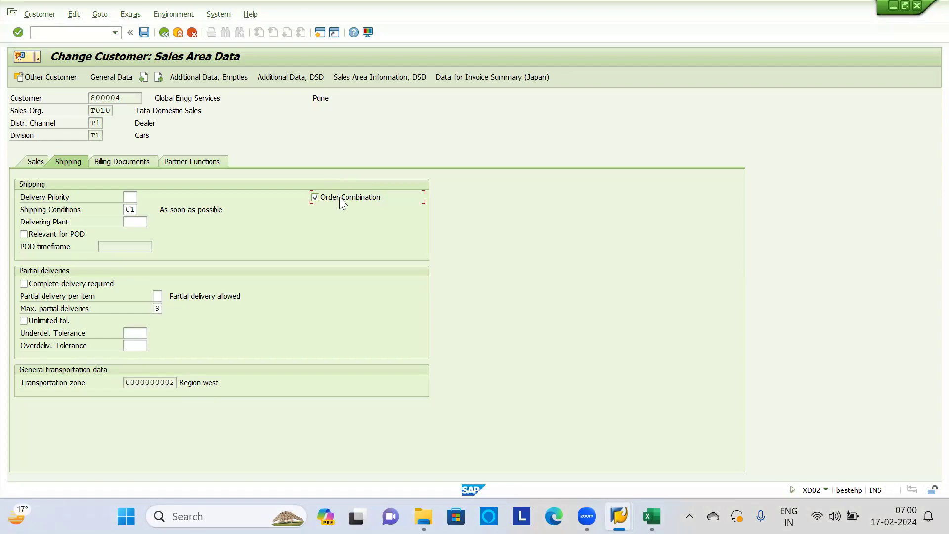
List the values for Delivery Priority and go from there to the Shipping implementation guide without specifying a project
{"action": "left_click", "coordinate": [129, 198]}
{"action": "left_click", "coordinate": [142, 196]}
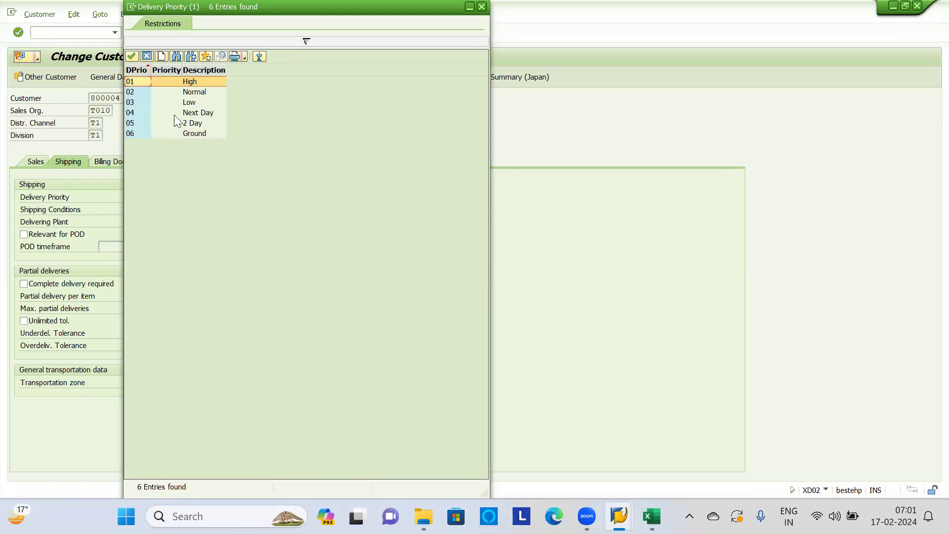
{"action": "key", "text": "F5"}
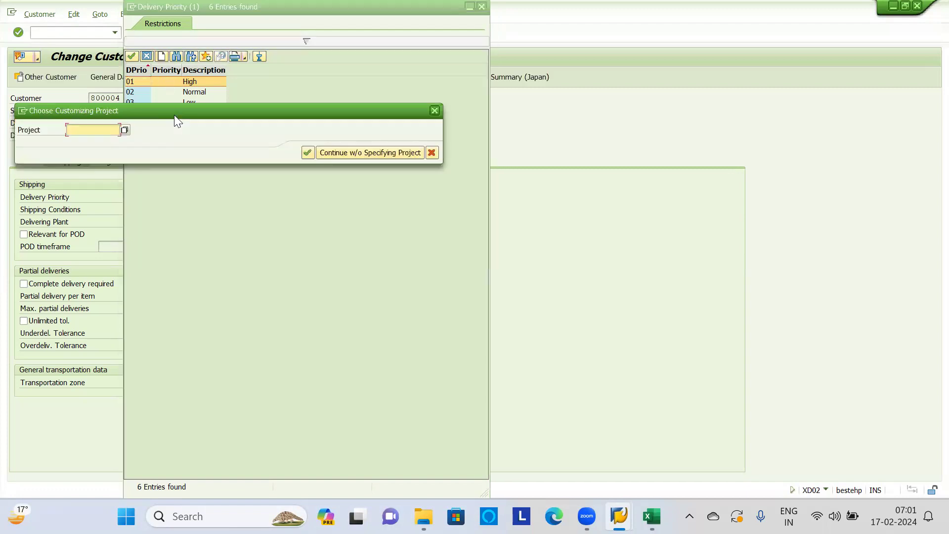
{"action": "left_click", "coordinate": [351, 155]}
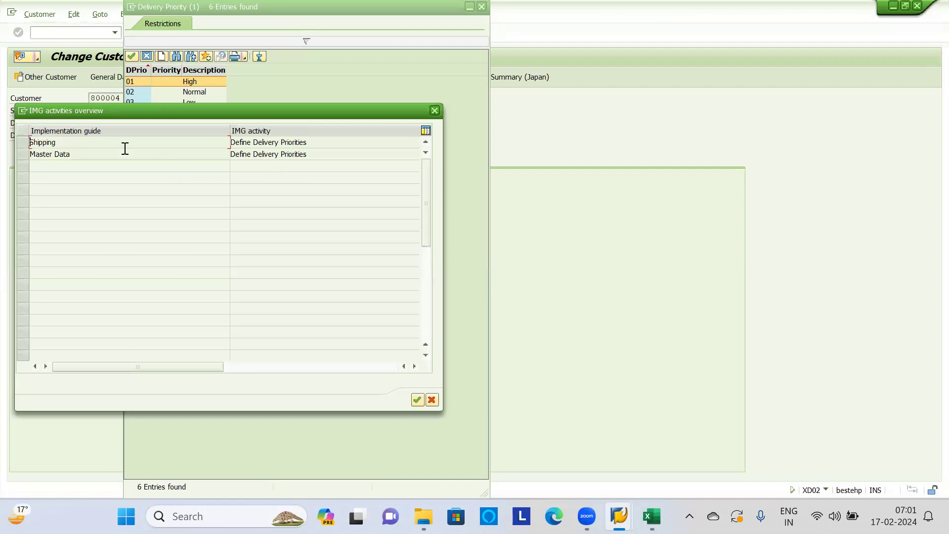
{"action": "double_click", "coordinate": [101, 144]}
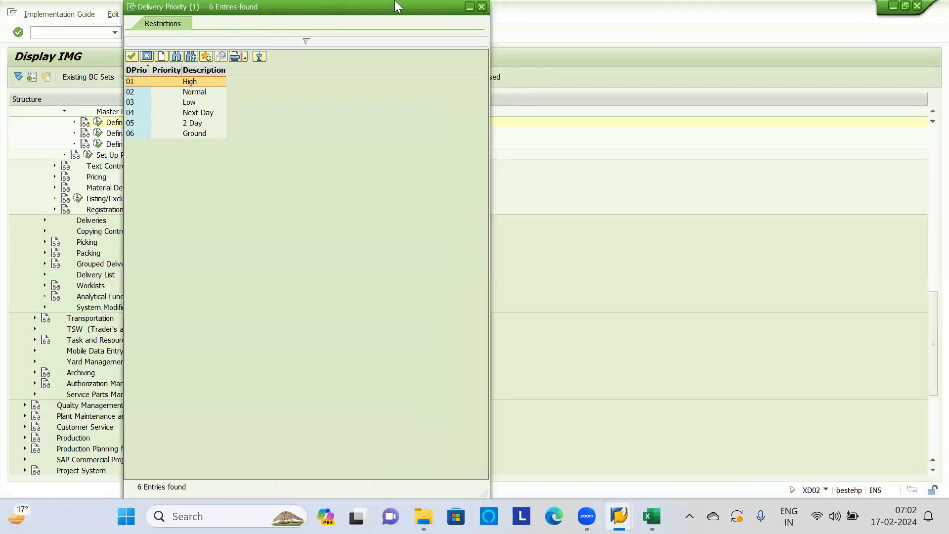
Close the delivery priority value list covering the IMG and execute Define Delivery Priorities under the Shipping partners' master data
{"action": "left_click", "coordinate": [482, 6]}
{"action": "scroll", "coordinate": [150, 250], "scroll_direction": "up", "scroll_amount": 3}
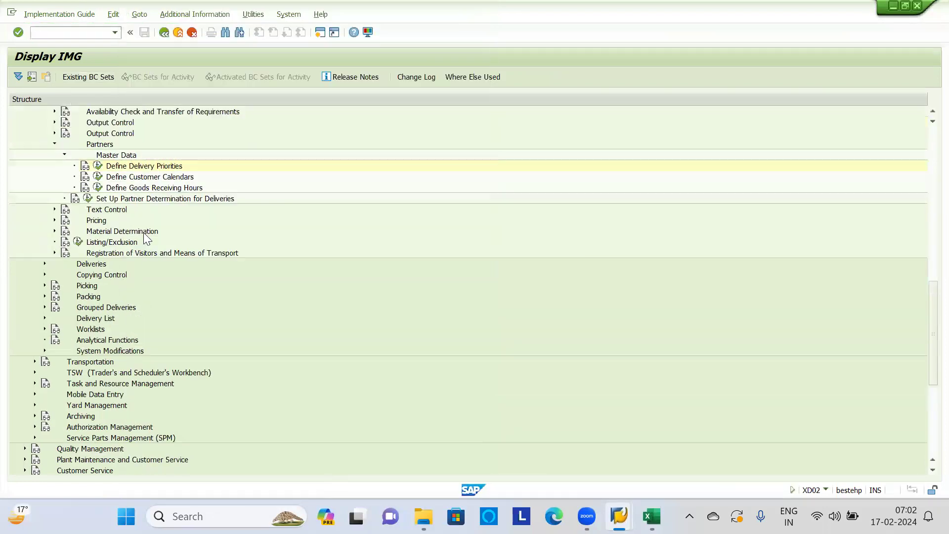
{"action": "scroll", "coordinate": [148, 248], "scroll_direction": "up", "scroll_amount": 4}
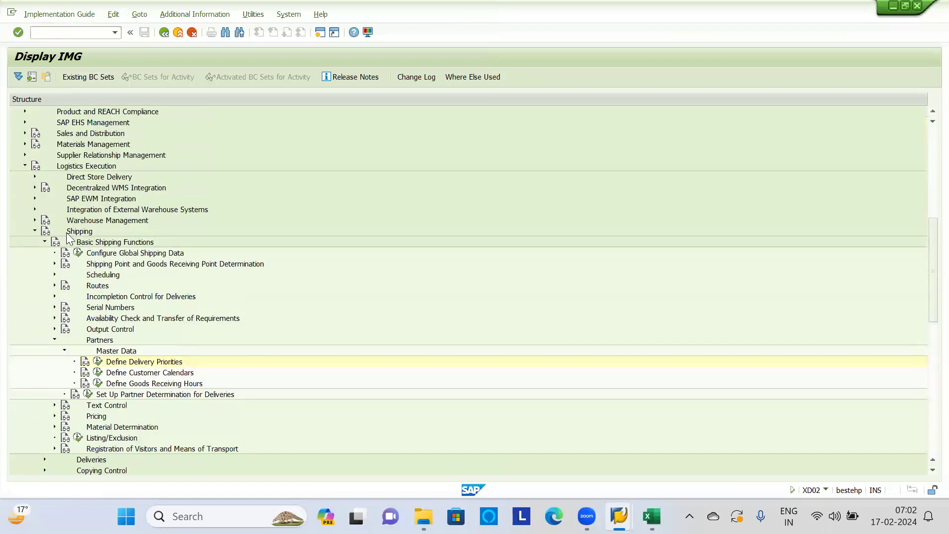
{"action": "left_click", "coordinate": [97, 361]}
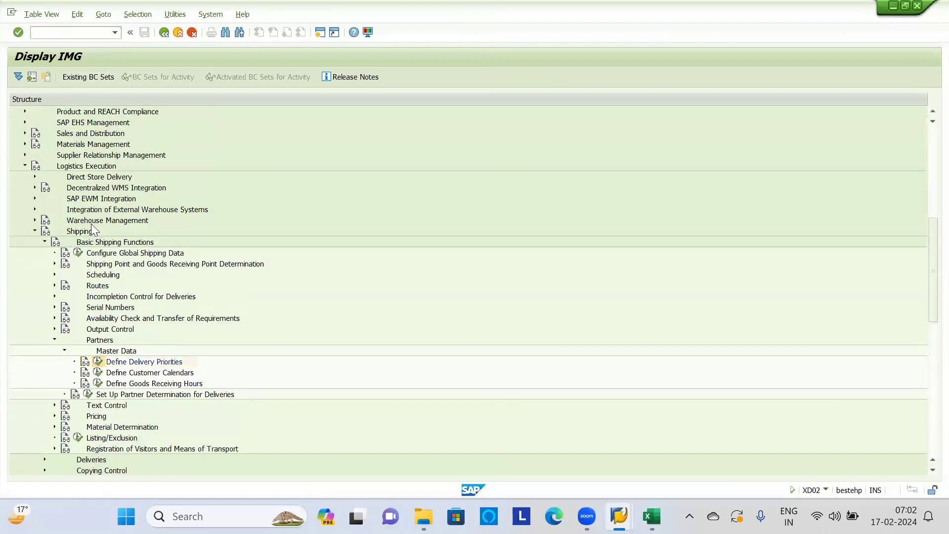
Create a new delivery priority 7 with the description "High Del Prio", leaving its production priority empty
{"action": "left_click", "coordinate": [44, 78]}
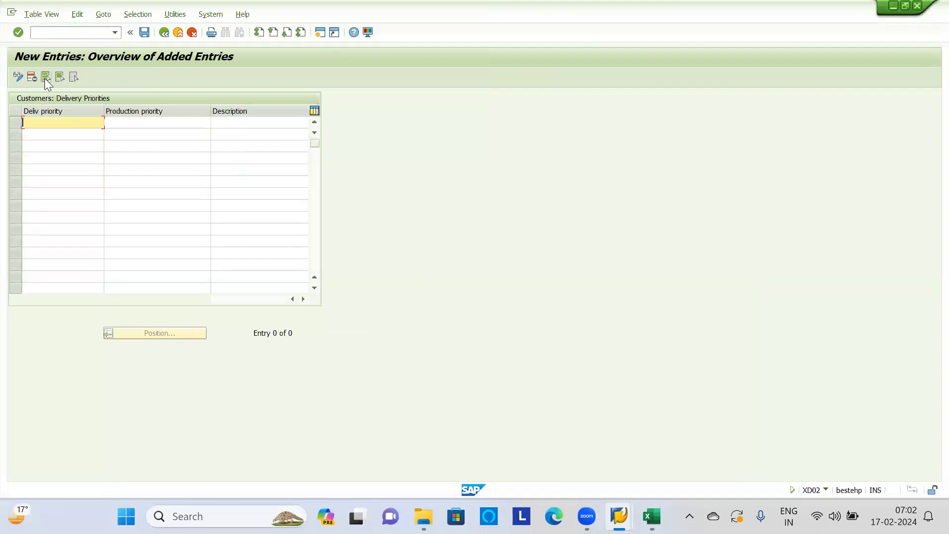
{"action": "key", "text": "Tab"}
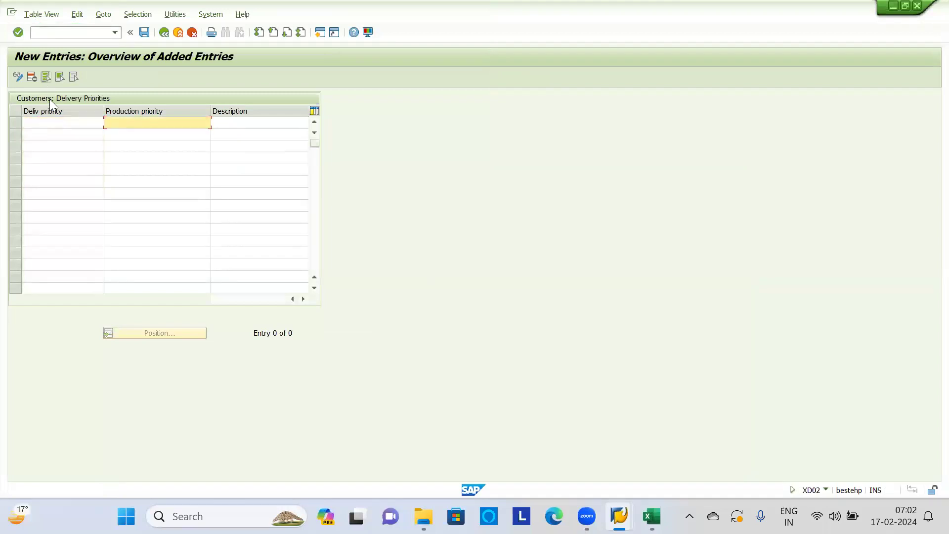
{"action": "left_click", "coordinate": [75, 128]}
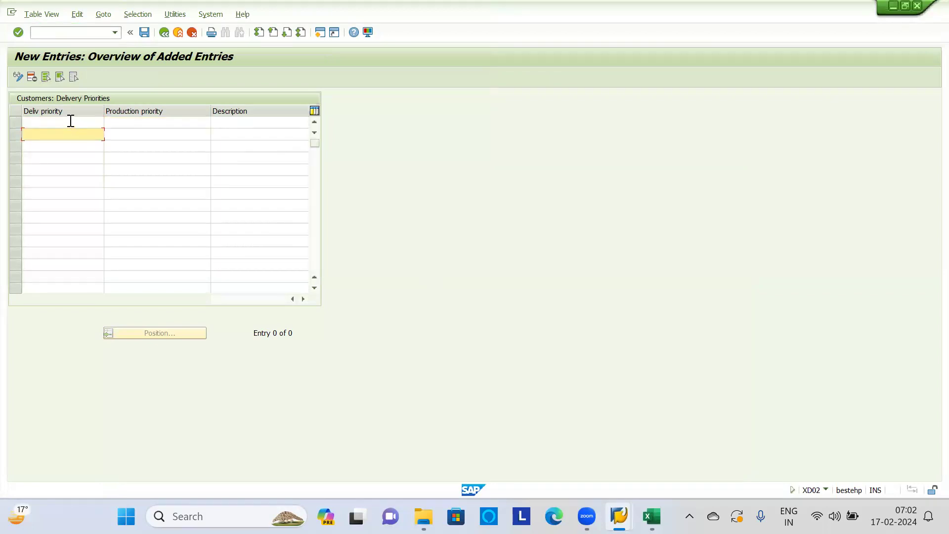
{"action": "type", "text": "7"}
{"action": "key", "text": "Tab"}
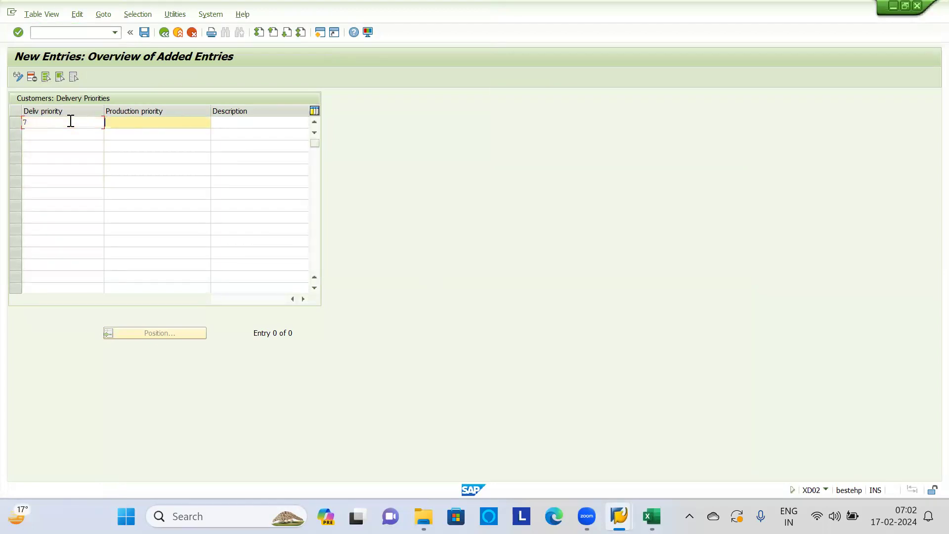
{"action": "key", "text": "Tab"}
{"action": "type", "text": "H"}
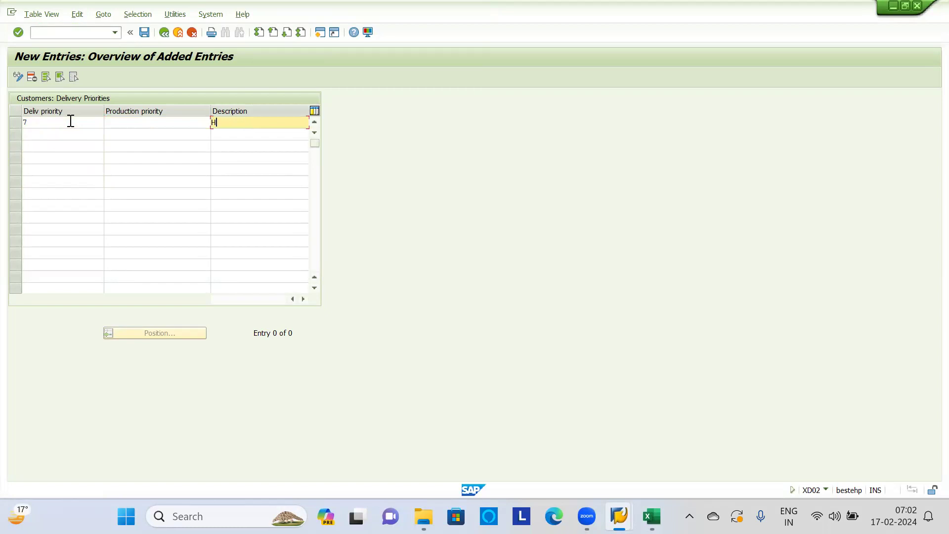
{"action": "type", "text": "ight"}
{"action": "key", "text": "BackSpace"}
{"action": "key", "text": "BackSpace"}
{"action": "type", "text": "Del Prio"}
{"action": "key", "text": "Tab"}
Add delivery priority 8 with the description "Low Delv Prio" and save both new entries
{"action": "type", "text": "8"}
{"action": "key", "text": "Tab"}
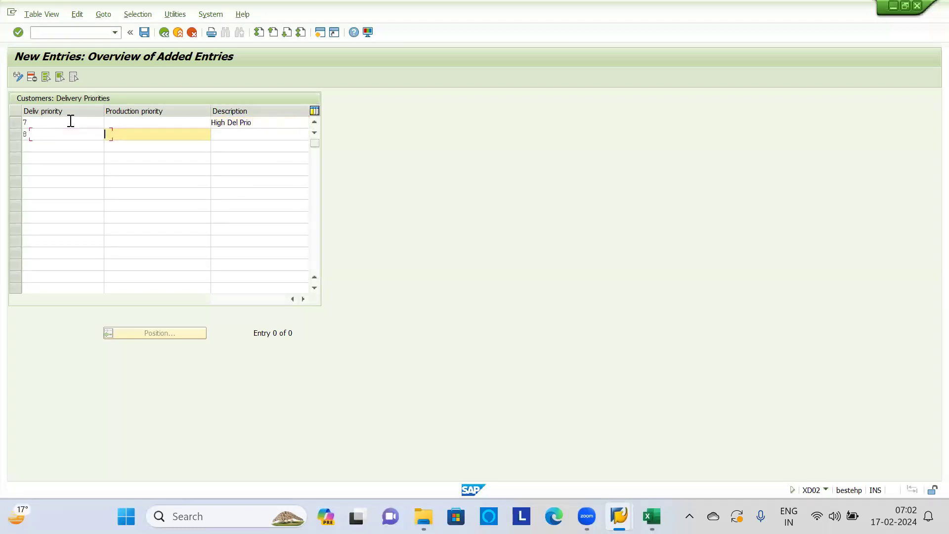
{"action": "key", "text": "Tab"}
{"action": "type", "text": "Low"}
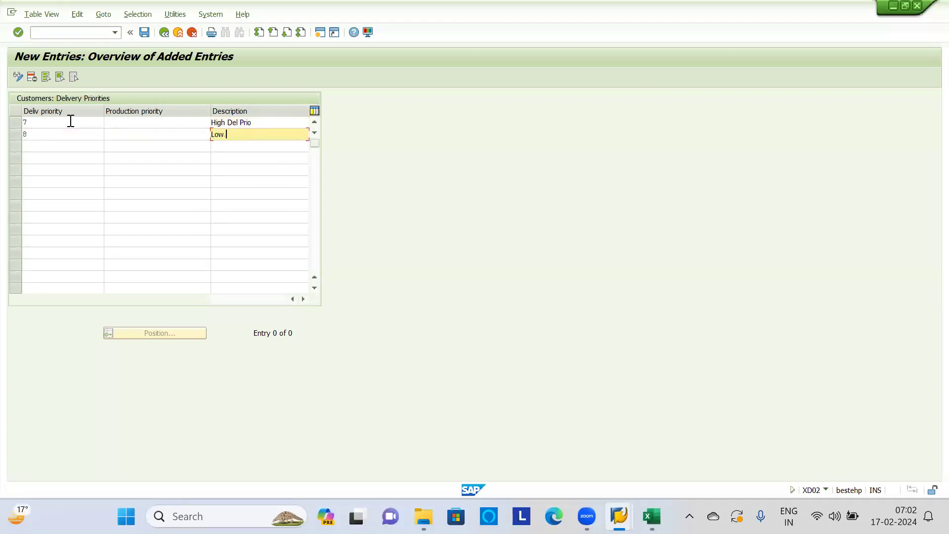
{"action": "type", "text": " Delv Prio"}
{"action": "key", "text": "Return"}
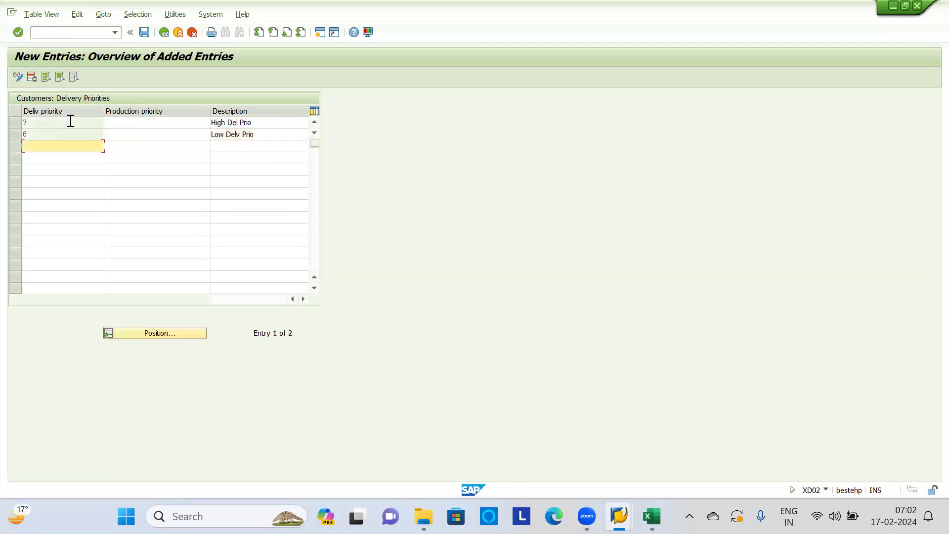
{"action": "key", "text": "ctrl+s"}
{"action": "key", "text": "Return"}
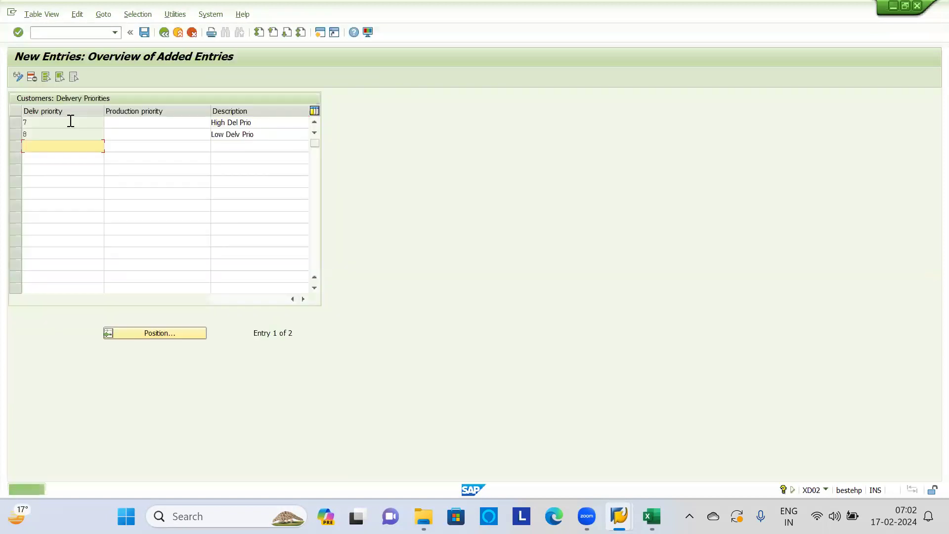
Leave the delivery priority customizing and return to the value list for the customer's Delivery Priority field
{"action": "key", "text": "F3"}
{"action": "key", "text": "F3"}
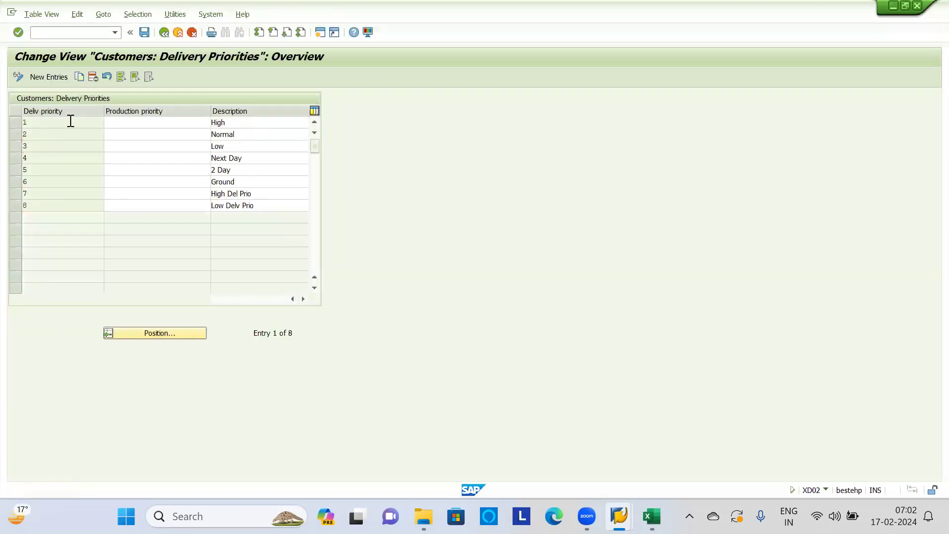
{"action": "key", "text": "F3"}
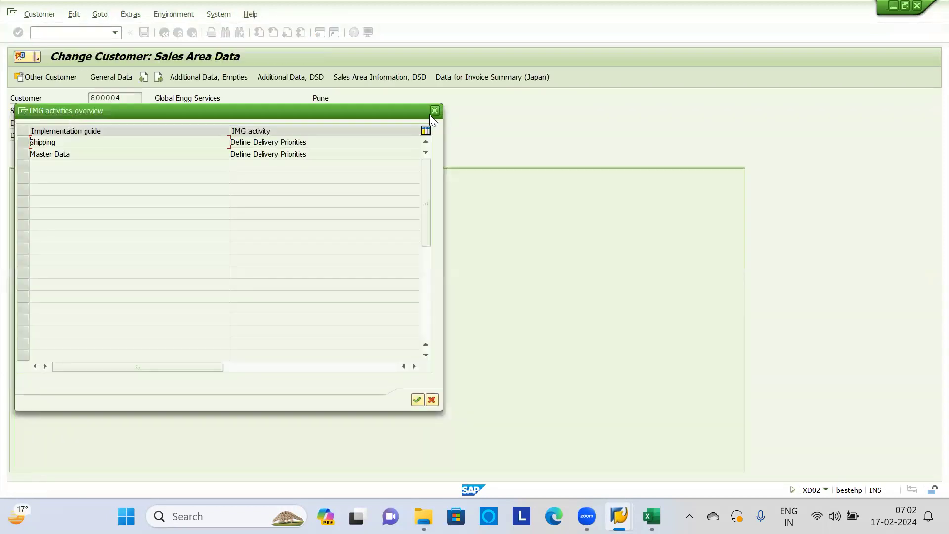
{"action": "left_click", "coordinate": [435, 110]}
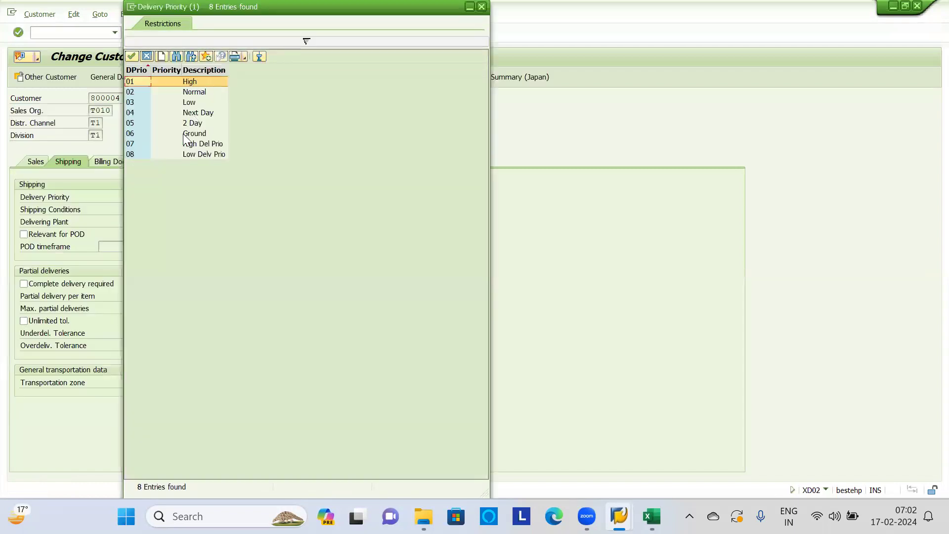
Assign delivery priority 07 to the customer, and open Shipping Point Determination with transaction OVL2 in another session
{"action": "double_click", "coordinate": [186, 145]}
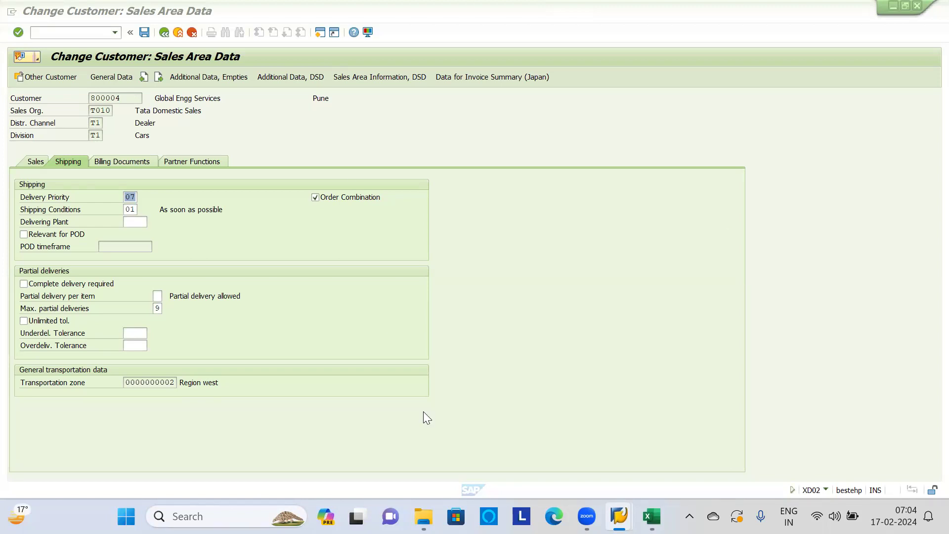
{"action": "key", "text": "alt+Tab"}
{"action": "type", "text": "/n"}
{"action": "key", "text": "Return"}
{"action": "type", "text": "ovl2"}
{"action": "key", "text": "Return"}
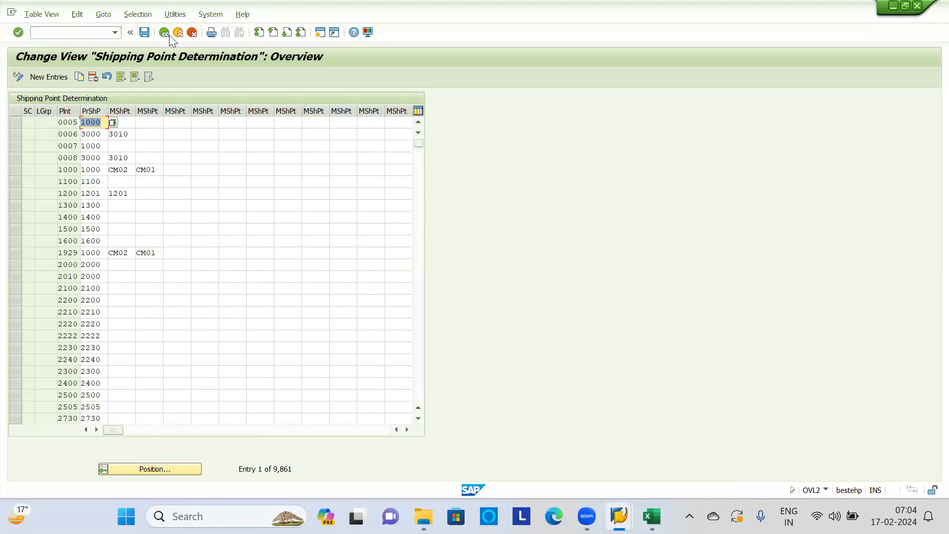
Open the field selection for filtering entries by contents, and look up the plant code in the SD01010 workbook's Ent Structure sheet
{"action": "left_click", "coordinate": [135, 16]}
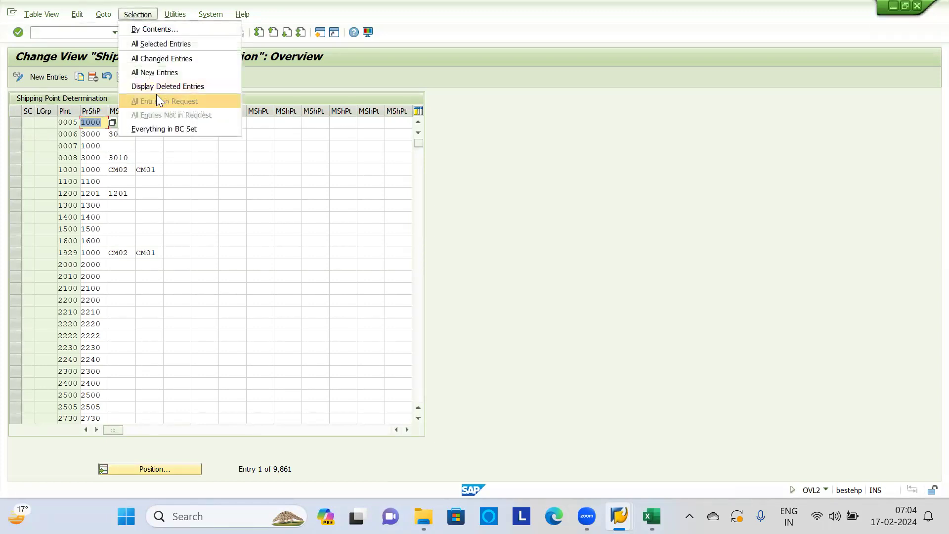
{"action": "left_click", "coordinate": [146, 26]}
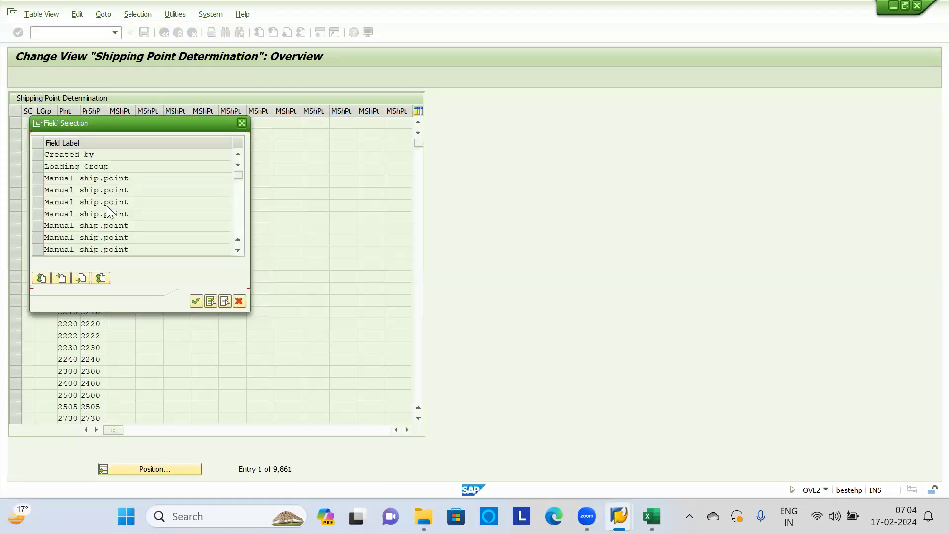
{"action": "key", "text": "alt+Tab"}
{"action": "key", "text": "alt+Tab"}
{"action": "key", "text": "alt+Tab"}
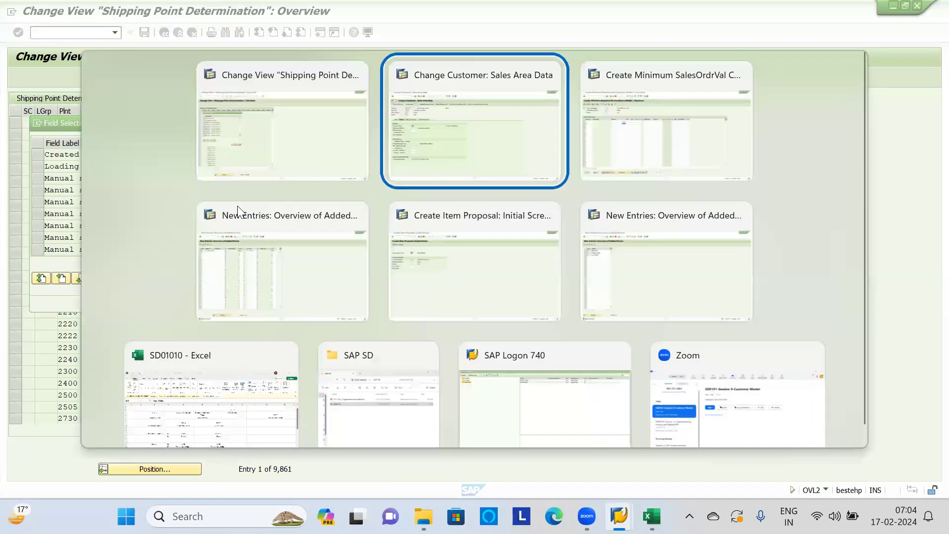
{"action": "key", "text": "alt+Tab"}
{"action": "key", "text": "alt+Tab"}
{"action": "key", "text": "alt+Tab"}
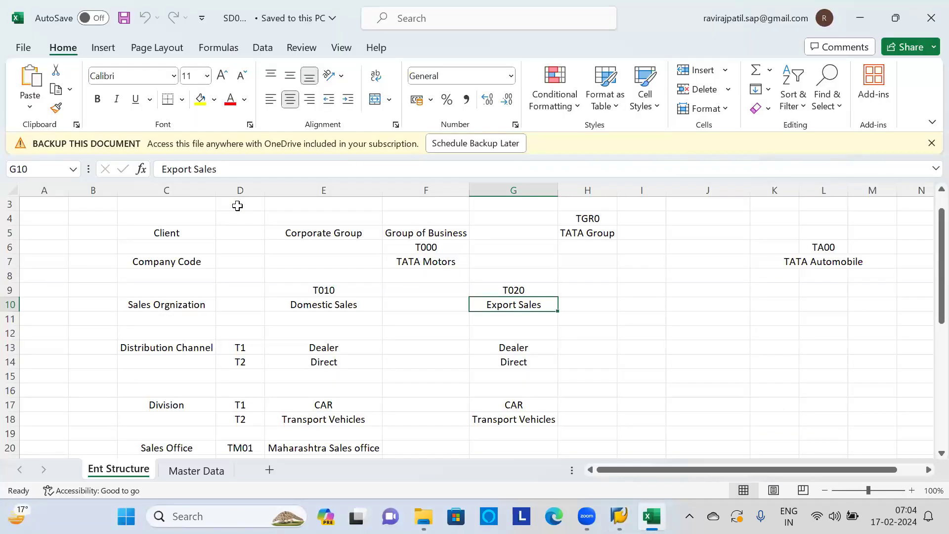
{"action": "key", "text": "alt+Tab"}
{"action": "scroll", "coordinate": [239, 213], "scroll_direction": "down", "scroll_amount": 4}
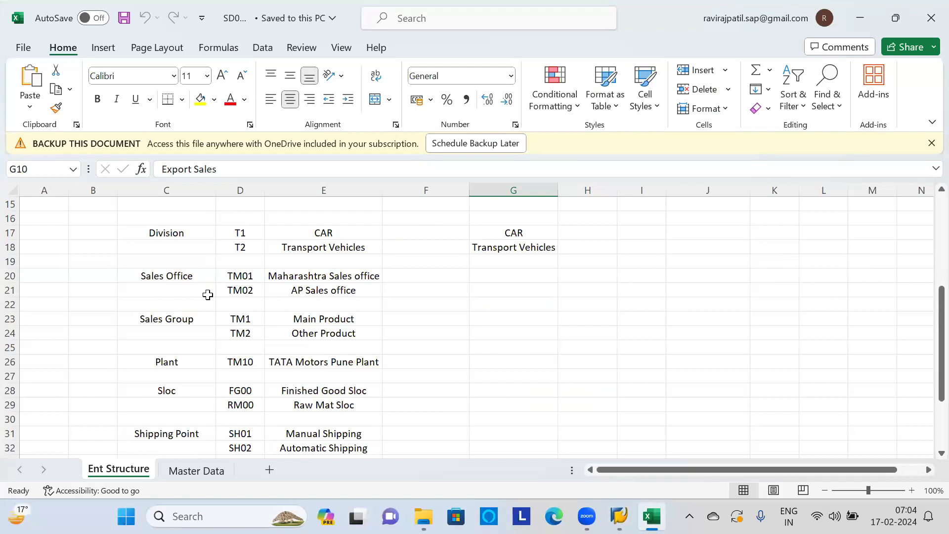
{"action": "key", "text": "alt+Tab"}
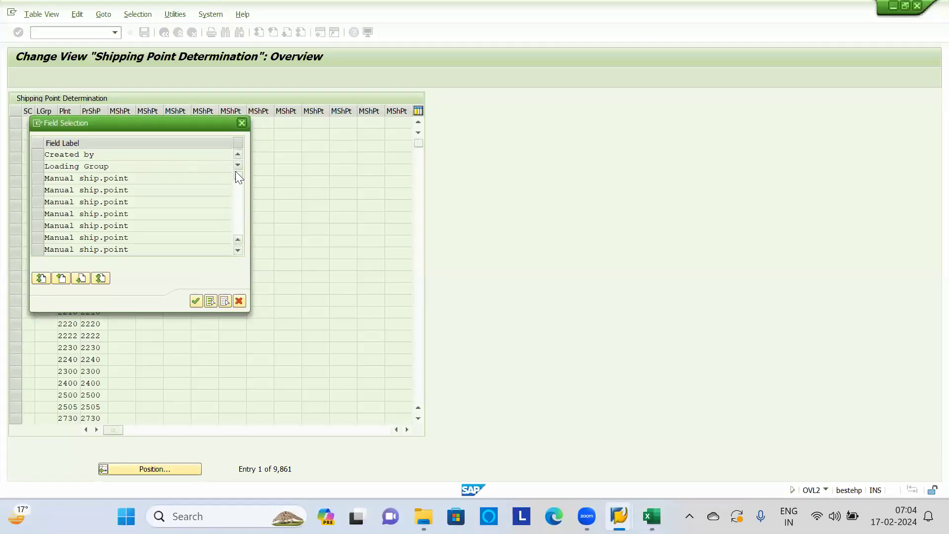
Search the shipping point determination entries by contents for plant TM10
{"action": "left_click_drag", "start_coordinate": [239, 177], "coordinate": [244, 251]}
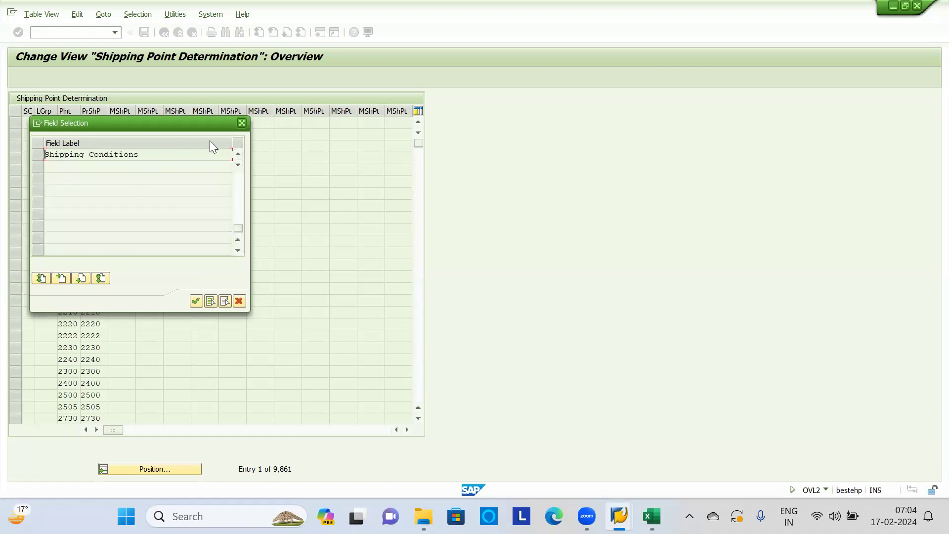
{"action": "scroll", "coordinate": [236, 153], "scroll_direction": "up", "scroll_amount": 4}
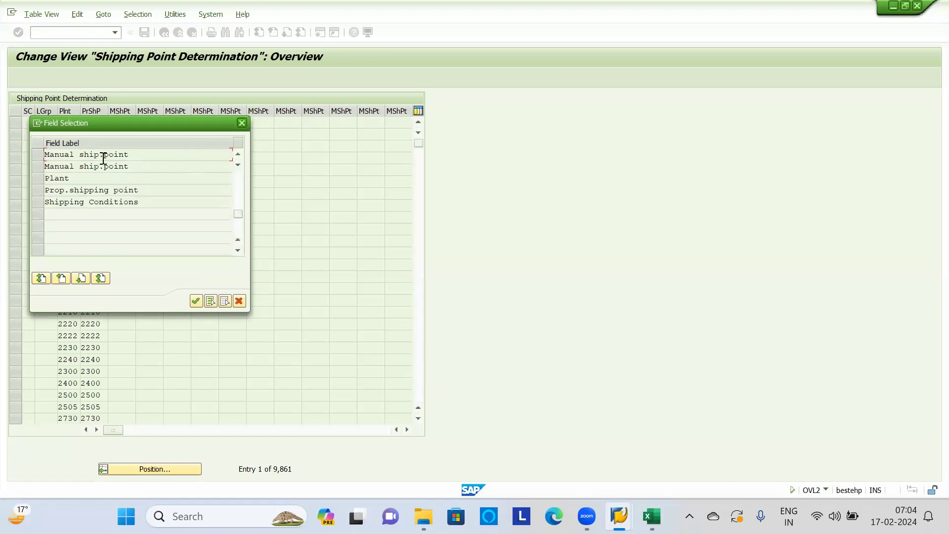
{"action": "left_click", "coordinate": [36, 178]}
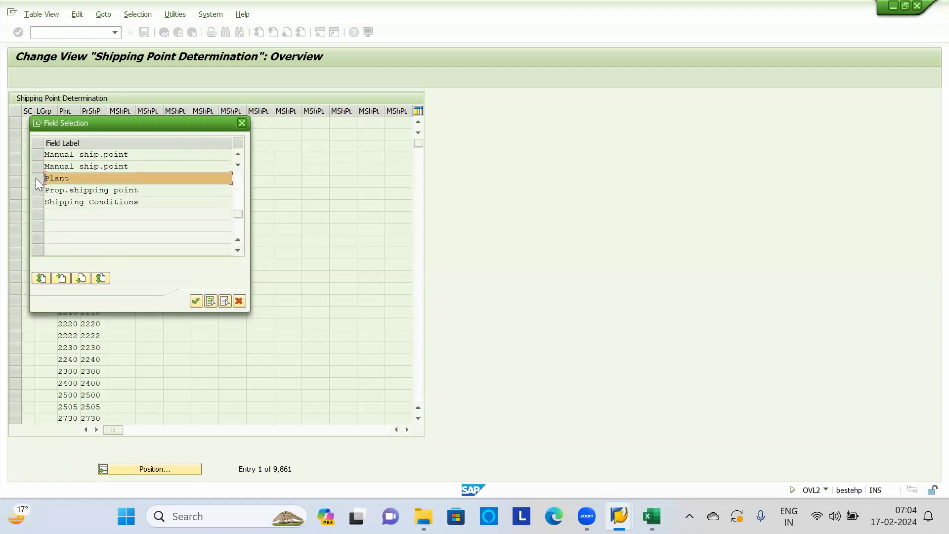
{"action": "left_click", "coordinate": [197, 299]}
{"action": "type", "text": "tm"}
{"action": "type", "text": "10"}
{"action": "key", "text": "Return"}
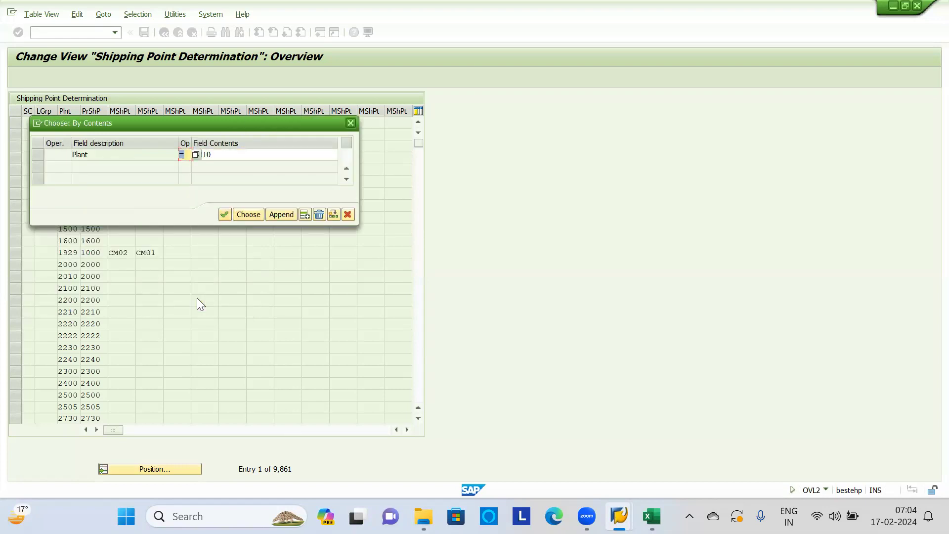
{"action": "left_click", "coordinate": [247, 215]}
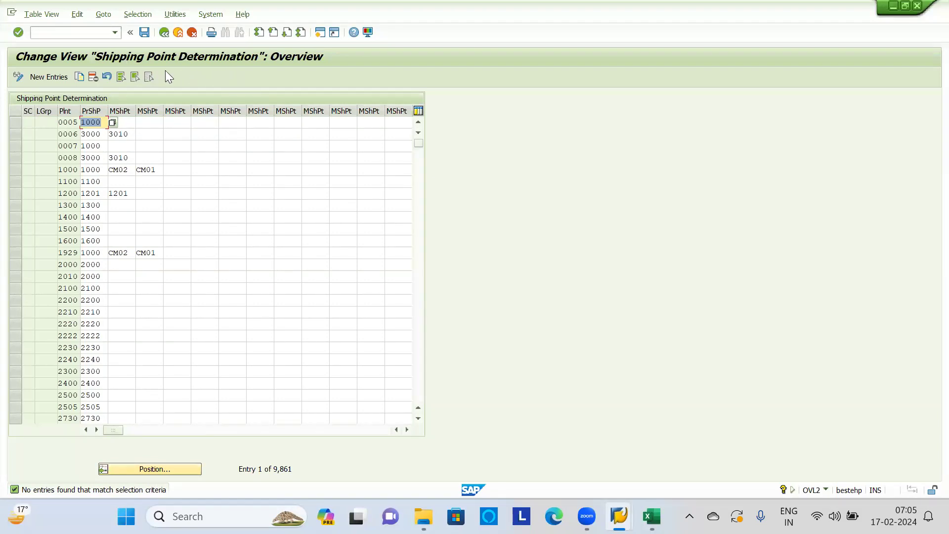
Start a new shipping point determination entry with shipping condition 01, loading group 0001 and plant TM10
{"action": "left_click", "coordinate": [40, 77]}
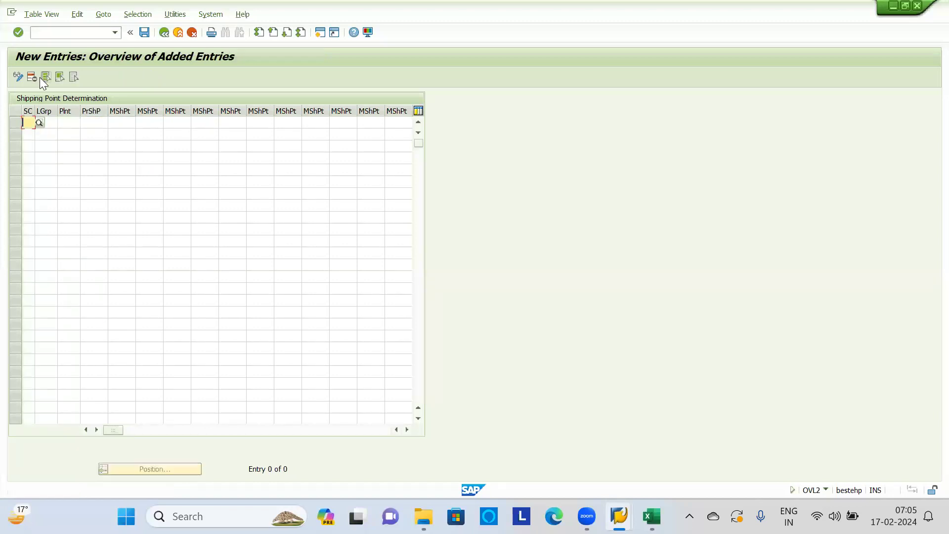
{"action": "type", "text": "01"}
{"action": "key", "text": "Down"}
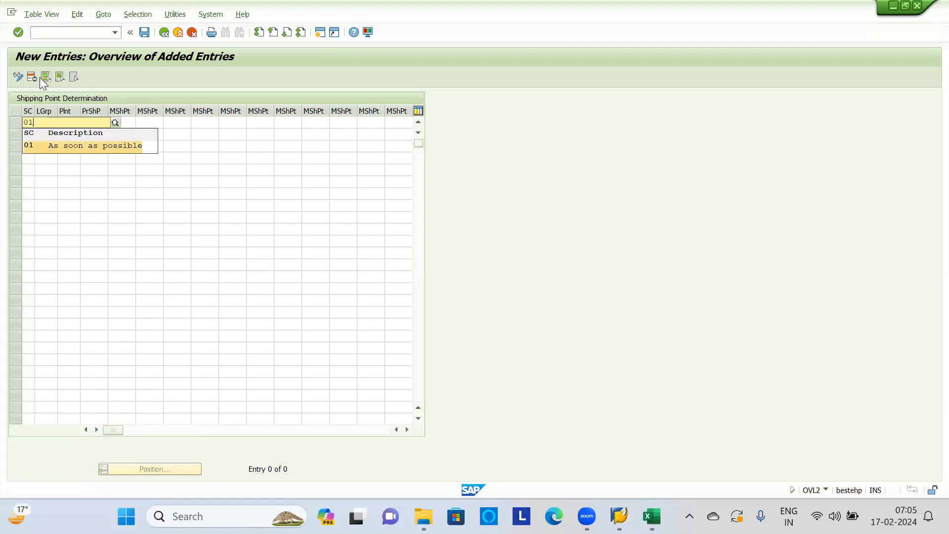
{"action": "key", "text": "Return"}
{"action": "key", "text": "Tab"}
{"action": "type", "text": "0001"}
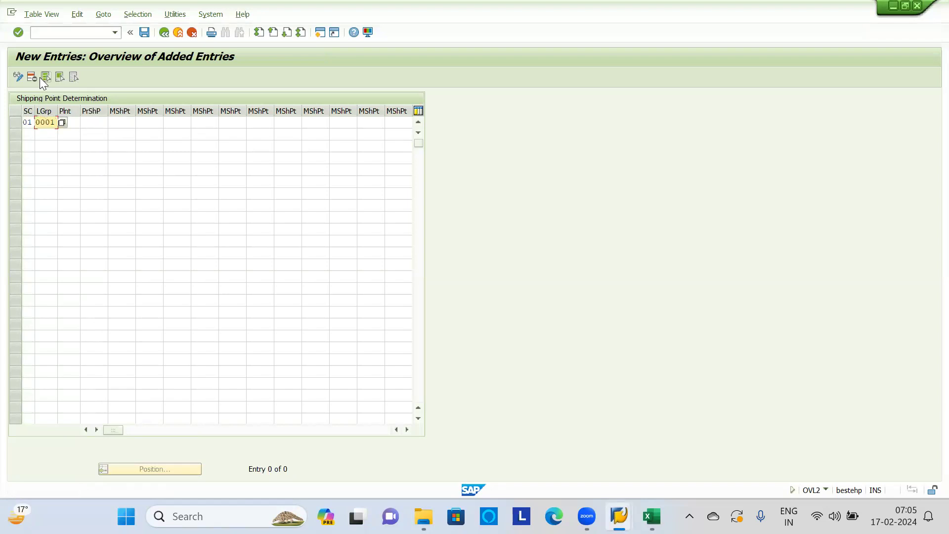
{"action": "key", "text": "Tab"}
{"action": "type", "text": "tm10"}
{"action": "key", "text": "Return"}
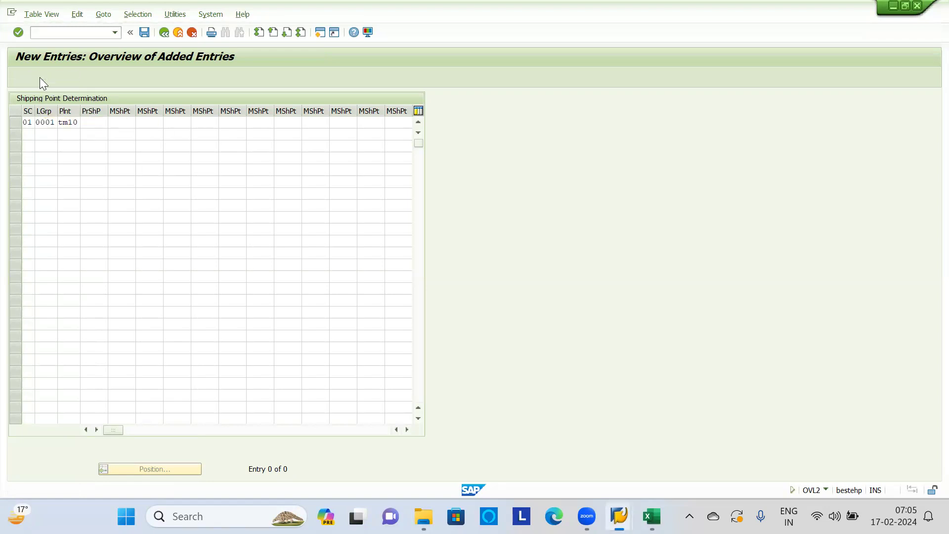
Open the value help for the new entry's plant and check the plant code in the SD01010 workbook
{"action": "key", "text": "alt+Tab"}
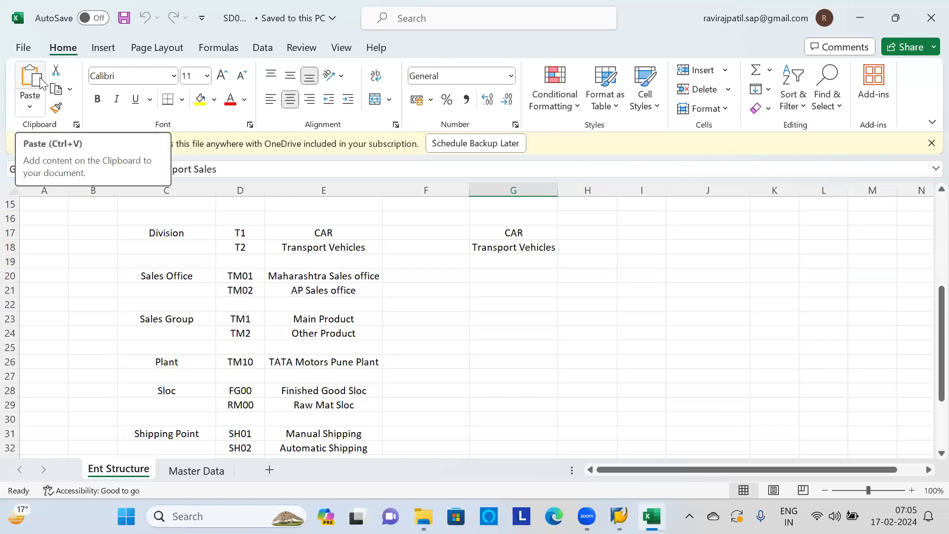
{"action": "key", "text": "alt+Tab"}
{"action": "left_click", "coordinate": [84, 123]}
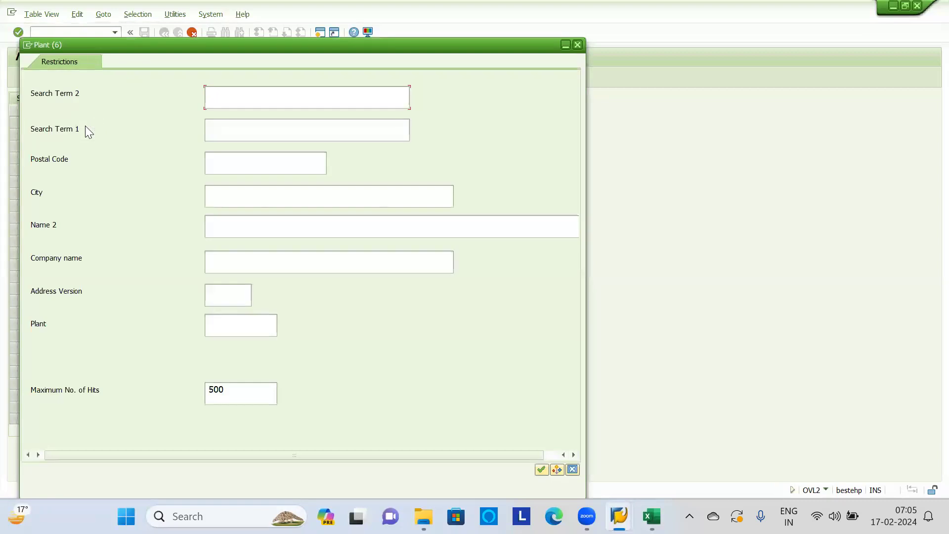
{"action": "key", "text": "alt+Tab"}
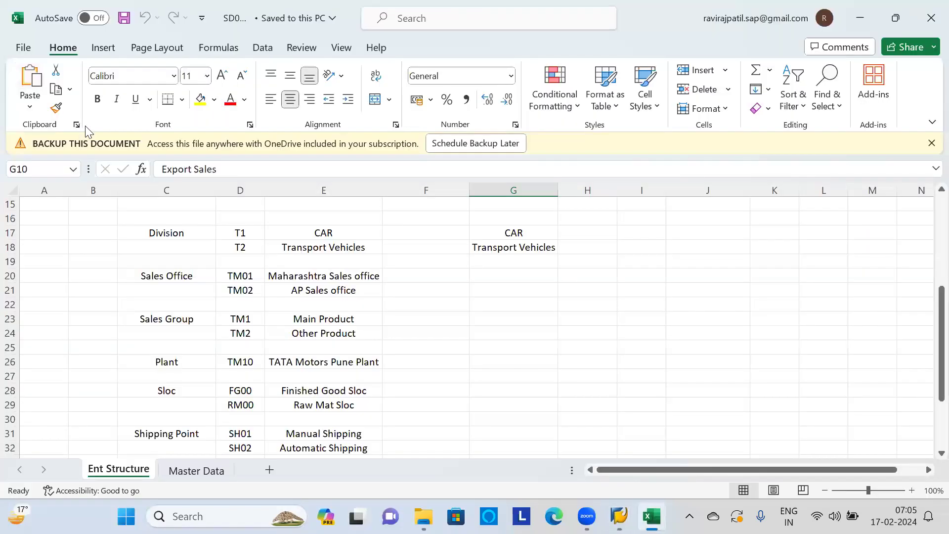
{"action": "key", "text": "alt+Tab"}
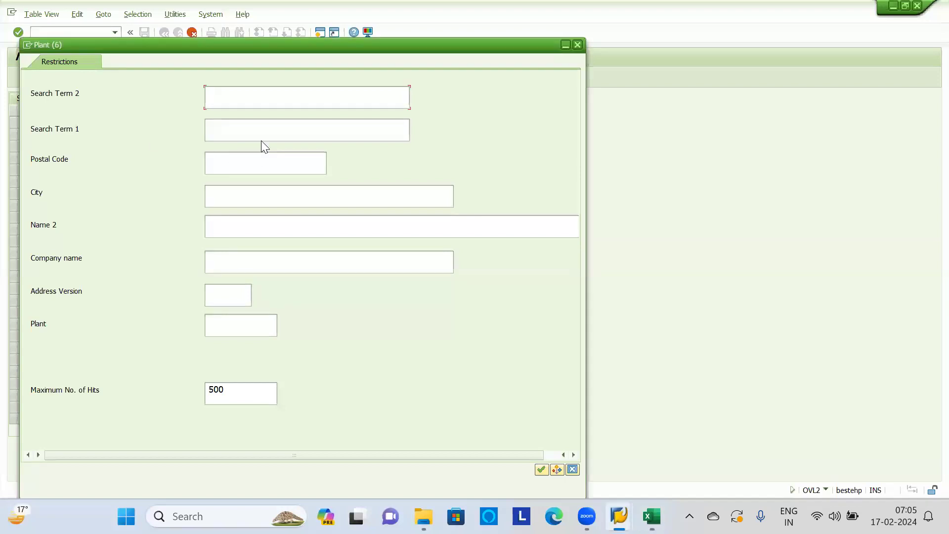
Search the plant value help with the plant restriction *tm*, and close the search dialog
{"action": "key", "text": "Tab"}
{"action": "key", "text": "Tab"}
{"action": "key", "text": "Tab"}
{"action": "key", "text": "Tab"}
{"action": "key", "text": "Tab"}
{"action": "key", "text": "Tab"}
{"action": "key", "text": "Tab"}
{"action": "key", "text": "Tab"}
{"action": "key", "text": "shift+Tab"}
{"action": "type", "text": "*tm*"}
{"action": "key", "text": "Return"}
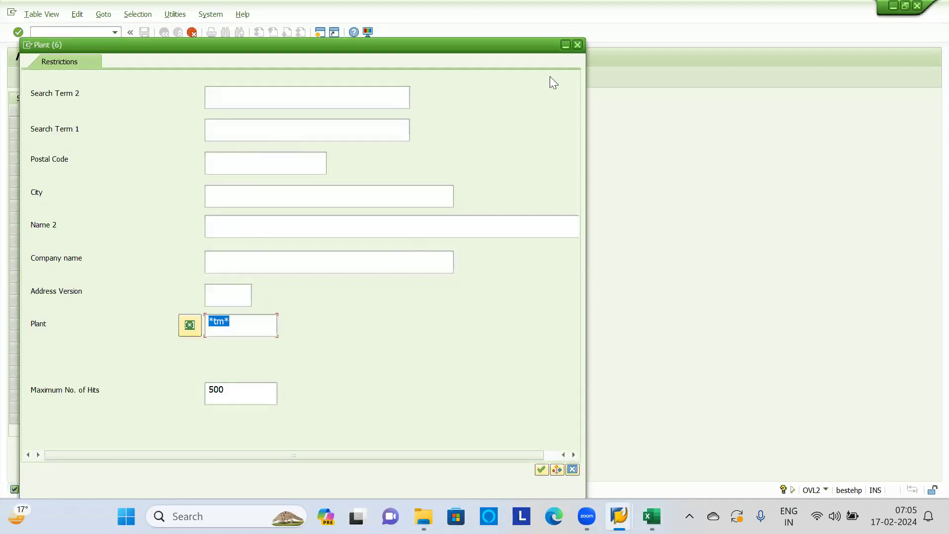
{"action": "left_click", "coordinate": [577, 45]}
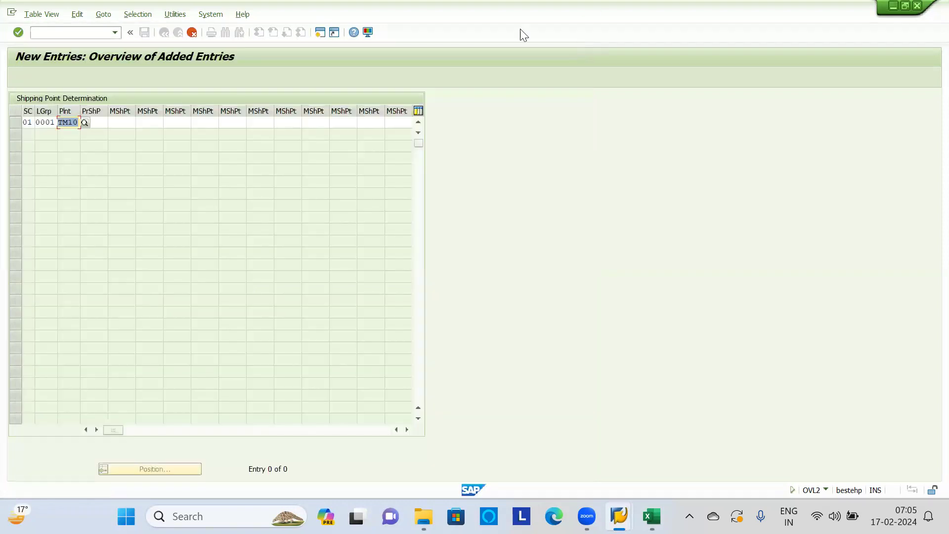
Try to open a new session, switch to the existing OC41 exchange rate session, and open the Plants overview with transaction OX10
{"action": "left_click", "coordinate": [320, 32]}
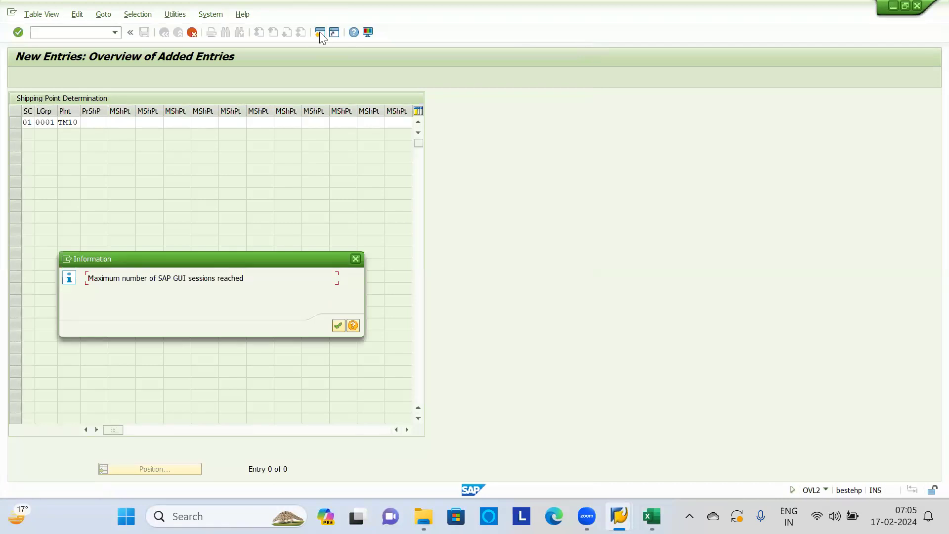
{"action": "key", "text": "alt+Tab"}
{"action": "key", "text": "Tab"}
{"action": "key", "text": "Tab"}
{"action": "key", "text": "Tab"}
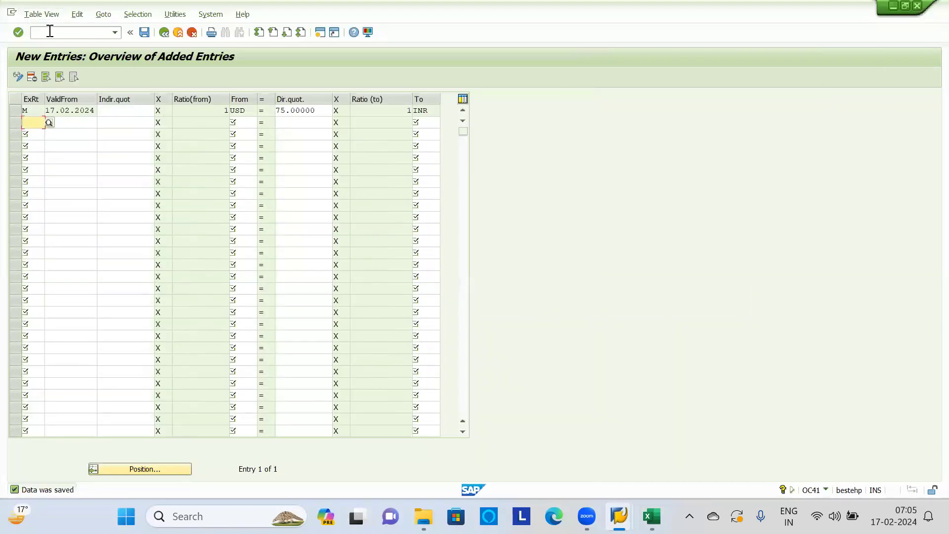
{"action": "type", "text": "/nse16n"}
{"action": "key", "text": "BackSpace"}
{"action": "key", "text": "BackSpace"}
{"action": "key", "text": "BackSpace"}
{"action": "key", "text": "BackSpace"}
{"action": "key", "text": "BackSpace"}
{"action": "type", "text": "se16n"}
{"action": "key", "text": "Return"}
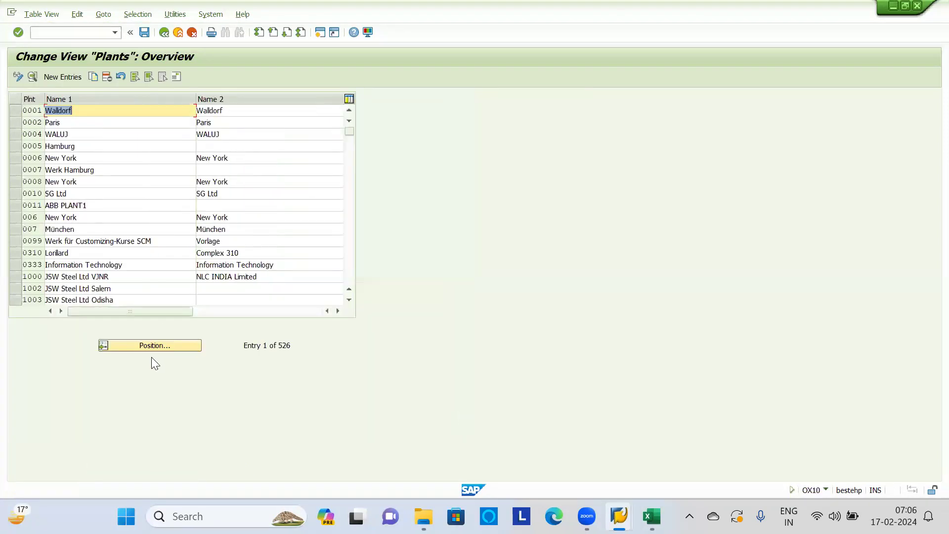
Position the Plants list at TM10 and examine the plant codes just before that position
{"action": "left_click", "coordinate": [153, 346]}
{"action": "type", "text": "tm10"}
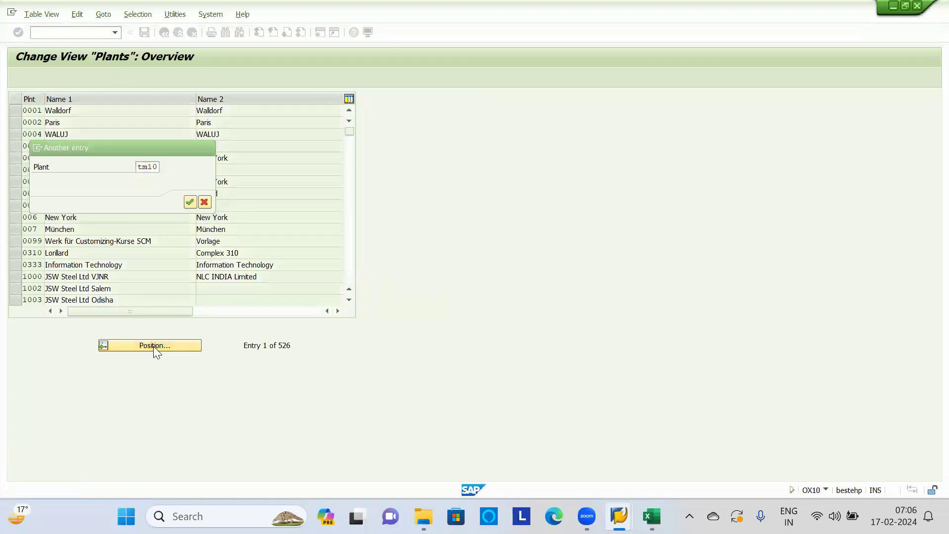
{"action": "key", "text": "Return"}
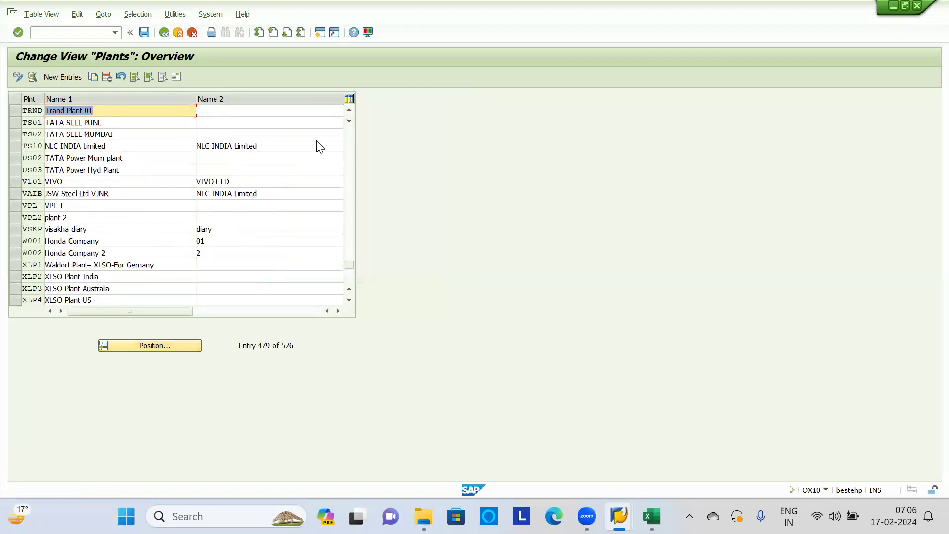
{"action": "left_click", "coordinate": [349, 111]}
{"action": "left_click", "coordinate": [349, 110]}
{"action": "left_click", "coordinate": [349, 110]}
{"action": "left_click", "coordinate": [349, 110]}
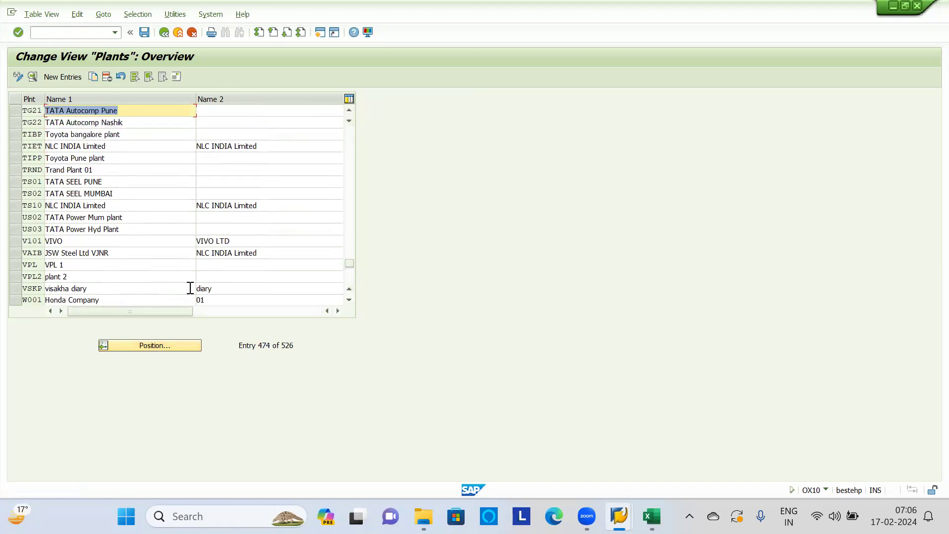
Position the Plants list using *tm* and look through the plants for a matching code
{"action": "left_click", "coordinate": [156, 349]}
{"action": "type", "text": "*tm*"}
{"action": "key", "text": "Return"}
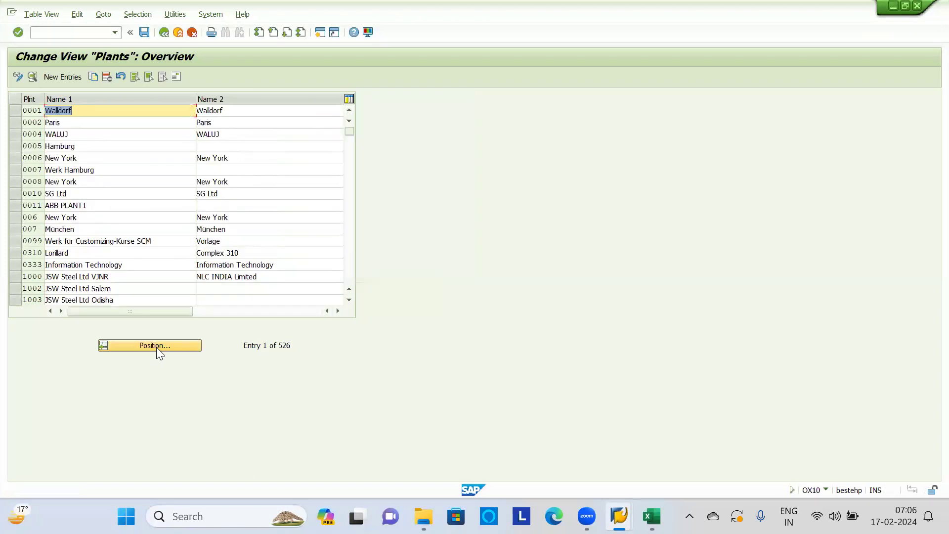
{"action": "scroll", "coordinate": [156, 349], "scroll_direction": "down", "scroll_amount": 10}
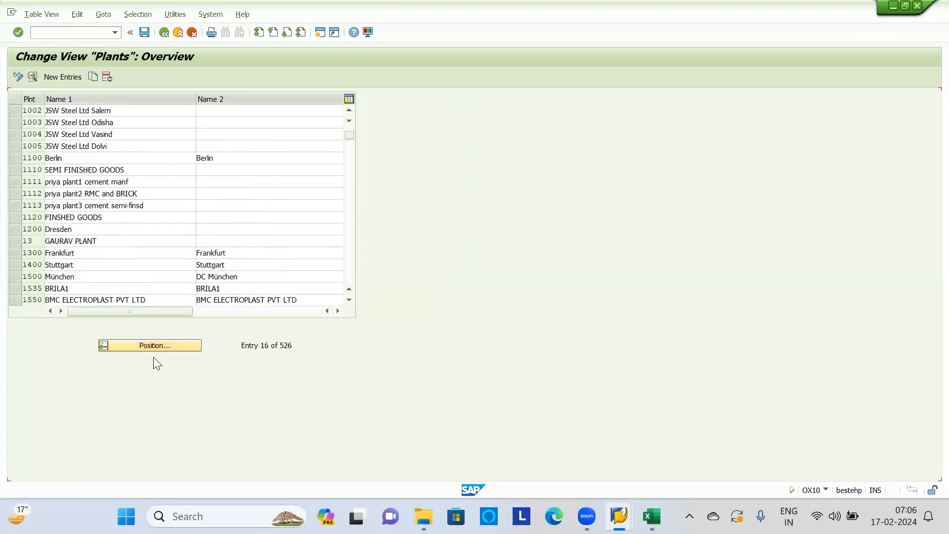
{"action": "scroll", "coordinate": [153, 230], "scroll_direction": "down", "scroll_amount": 15}
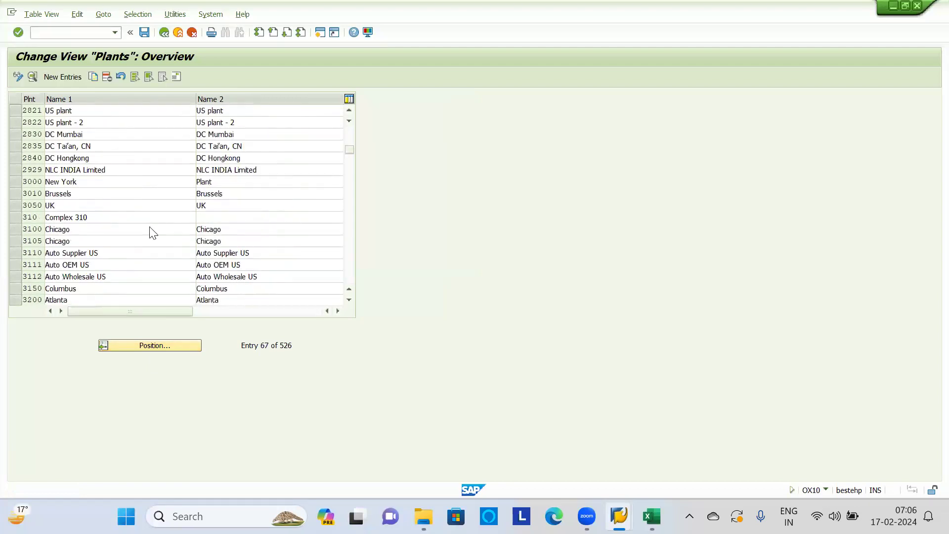
{"action": "scroll", "coordinate": [153, 232], "scroll_direction": "down", "scroll_amount": 7}
Switch to the SD01010 Excel workbook to recheck the plant code in the Ent Structure sheet
{"action": "key", "text": "alt+Tab"}
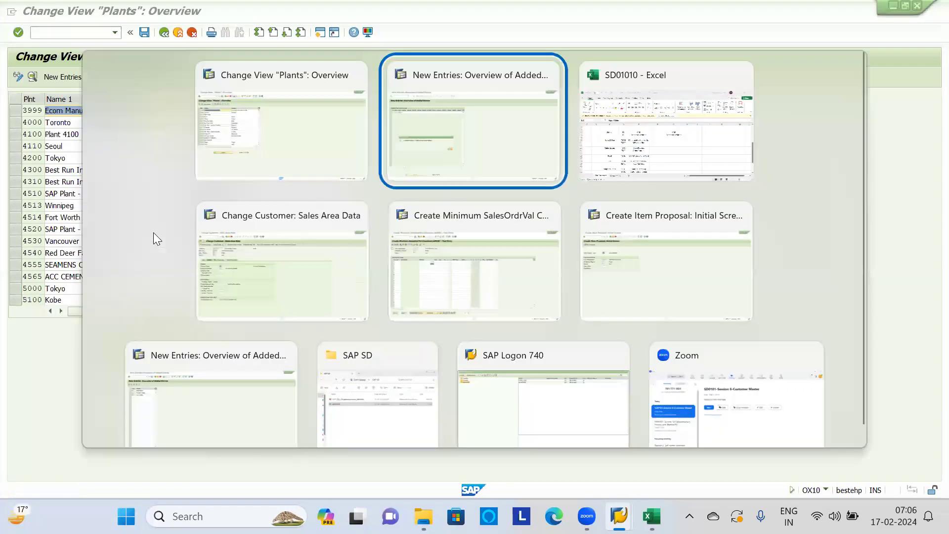
{"action": "key", "text": "alt+Tab"}
{"action": "key", "text": "alt+Tab"}
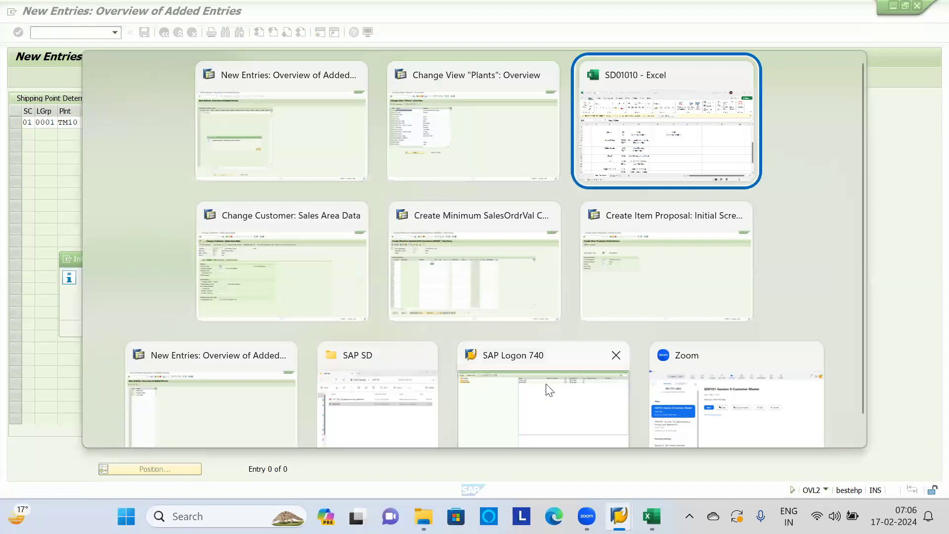
{"action": "left_click", "coordinate": [633, 148]}
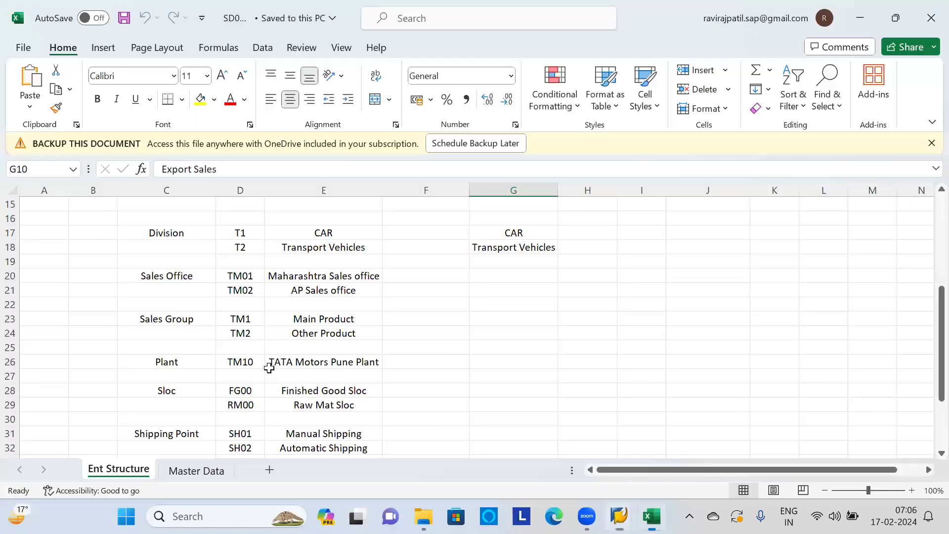
Check the plant, storage location and shipping point codes in the Ent Structure sheet
{"action": "scroll", "coordinate": [225, 422], "scroll_direction": "down", "scroll_amount": 3}
{"action": "scroll", "coordinate": [225, 423], "scroll_direction": "up", "scroll_amount": 1}
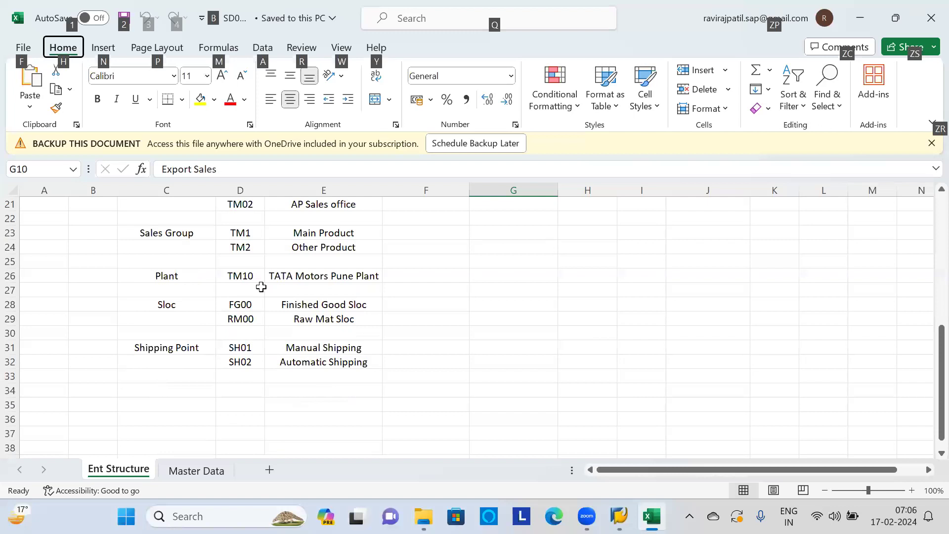
{"action": "left_click", "coordinate": [259, 302]}
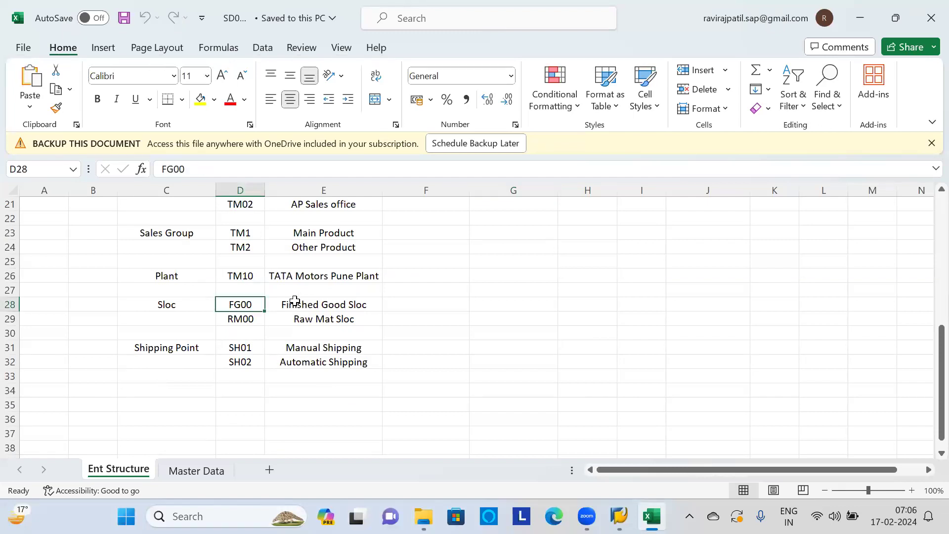
Return to SAP, dismiss the session limit message, and look through the Plants list to select the TATA Motors Pune row
{"action": "key", "text": "alt+Tab"}
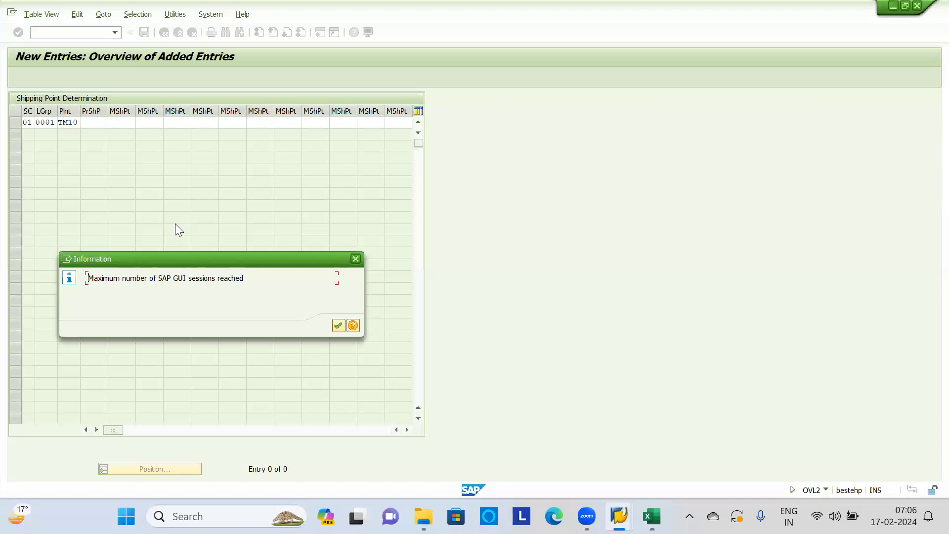
{"action": "key", "text": "Return"}
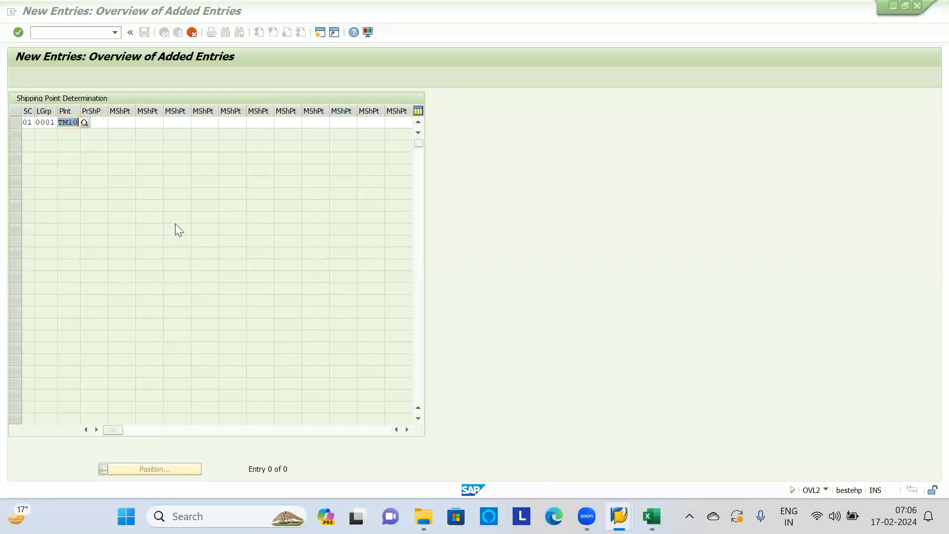
{"action": "key", "text": "alt+Tab"}
{"action": "scroll", "coordinate": [110, 263], "scroll_direction": "down", "scroll_amount": 17}
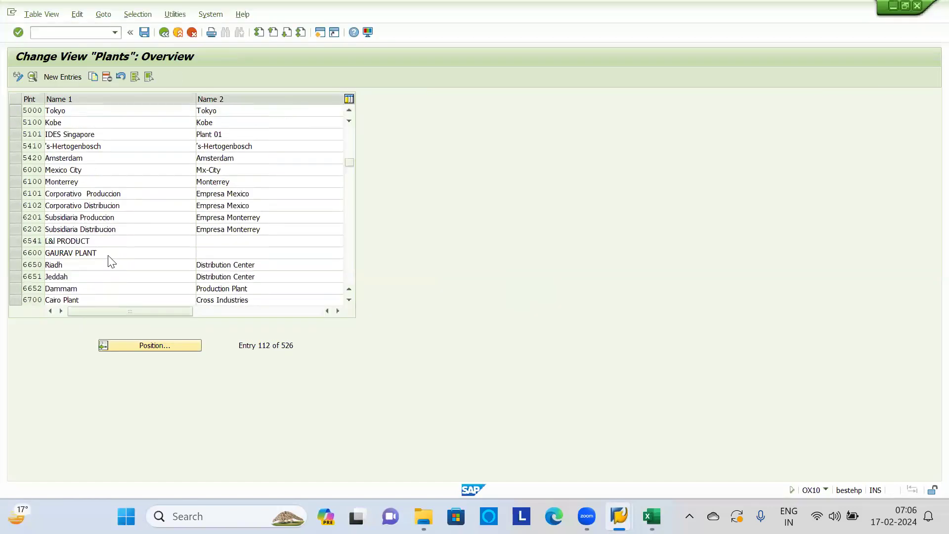
{"action": "scroll", "coordinate": [110, 267], "scroll_direction": "down", "scroll_amount": 14}
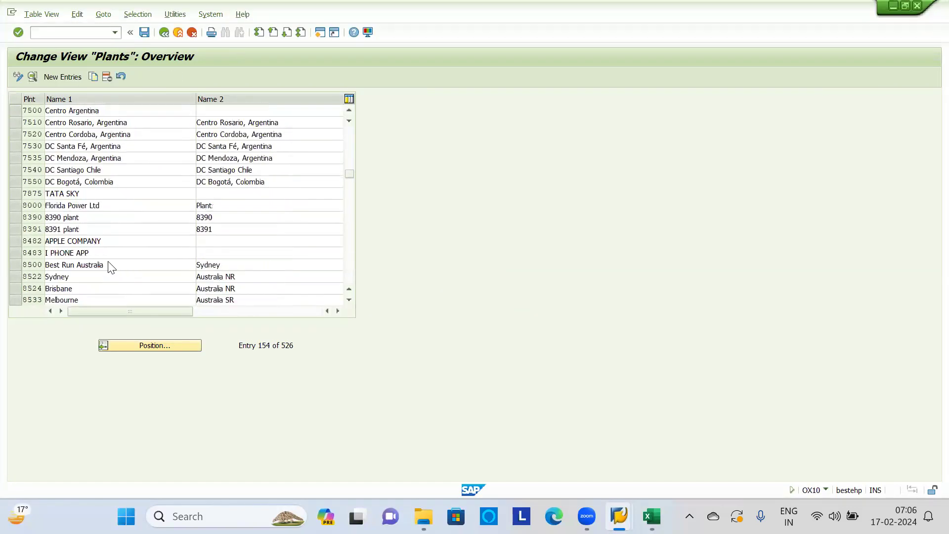
{"action": "scroll", "coordinate": [108, 267], "scroll_direction": "down", "scroll_amount": 20}
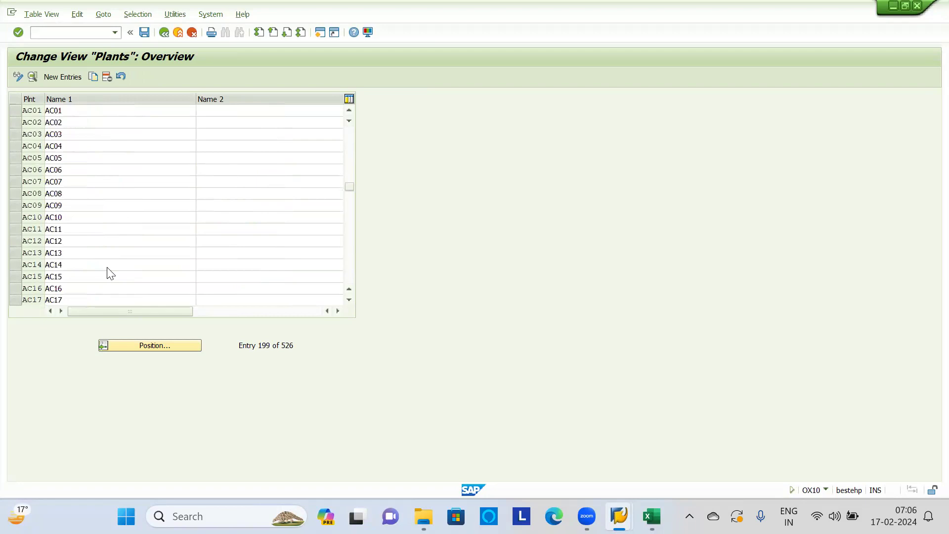
{"action": "scroll", "coordinate": [107, 276], "scroll_direction": "down", "scroll_amount": 20}
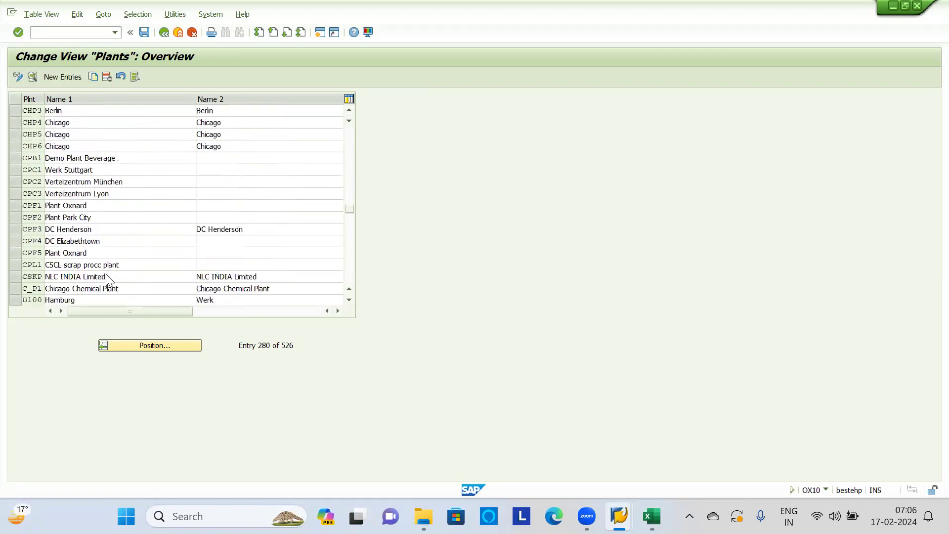
{"action": "scroll", "coordinate": [109, 278], "scroll_direction": "down", "scroll_amount": 11}
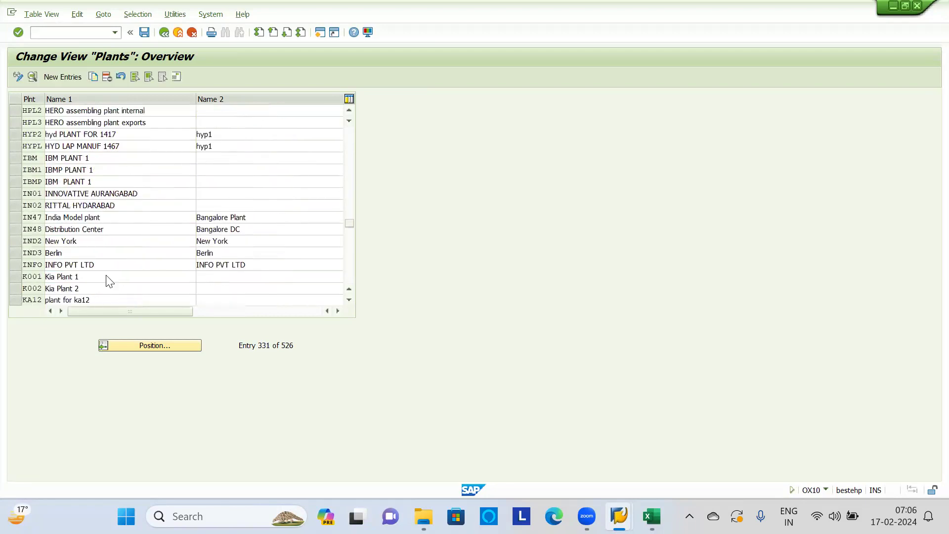
{"action": "scroll", "coordinate": [107, 276], "scroll_direction": "down", "scroll_amount": 5}
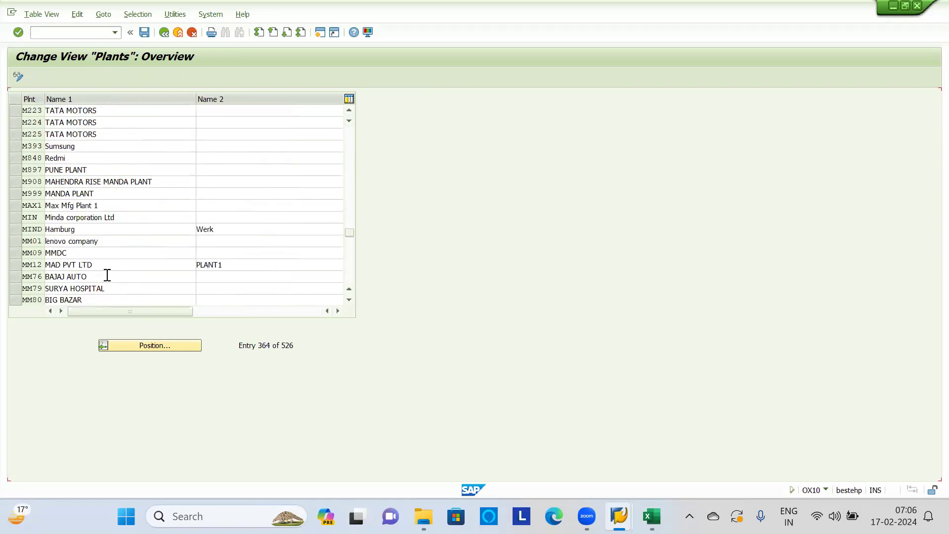
{"action": "scroll", "coordinate": [107, 275], "scroll_direction": "down", "scroll_amount": 5}
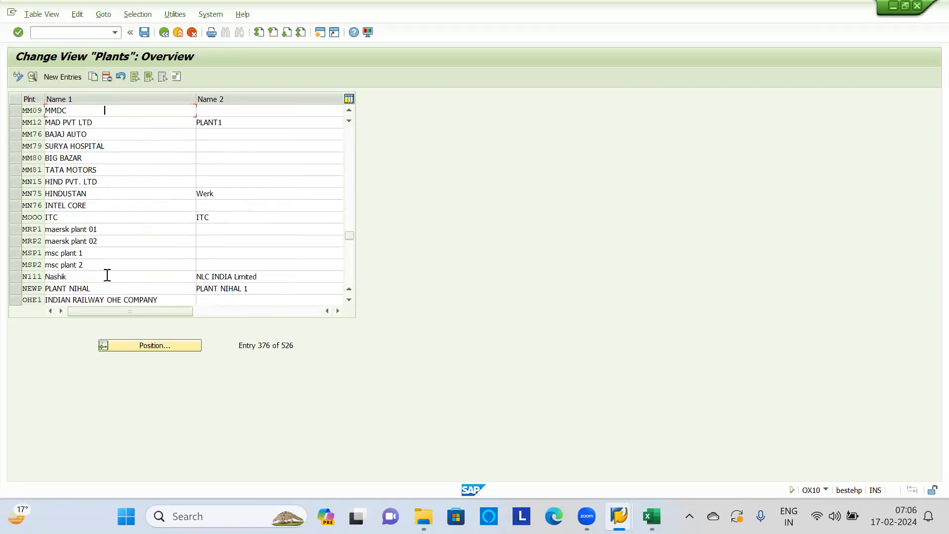
{"action": "scroll", "coordinate": [110, 284], "scroll_direction": "down", "scroll_amount": 10}
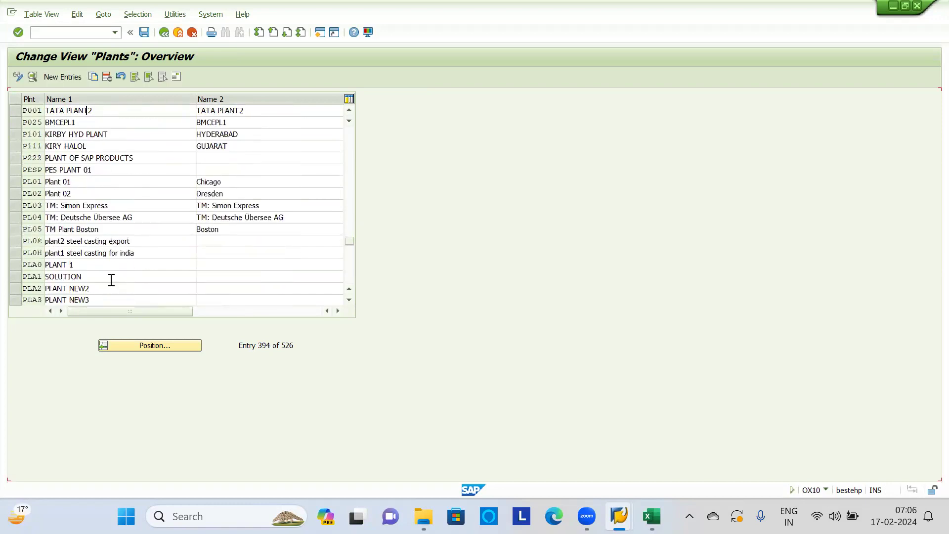
{"action": "scroll", "coordinate": [111, 280], "scroll_direction": "down", "scroll_amount": 7}
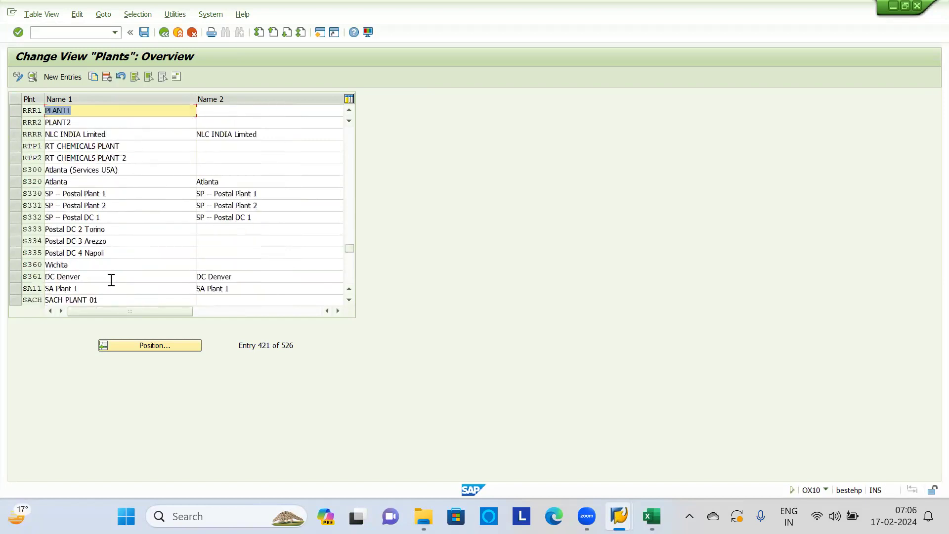
{"action": "scroll", "coordinate": [111, 280], "scroll_direction": "down", "scroll_amount": 5}
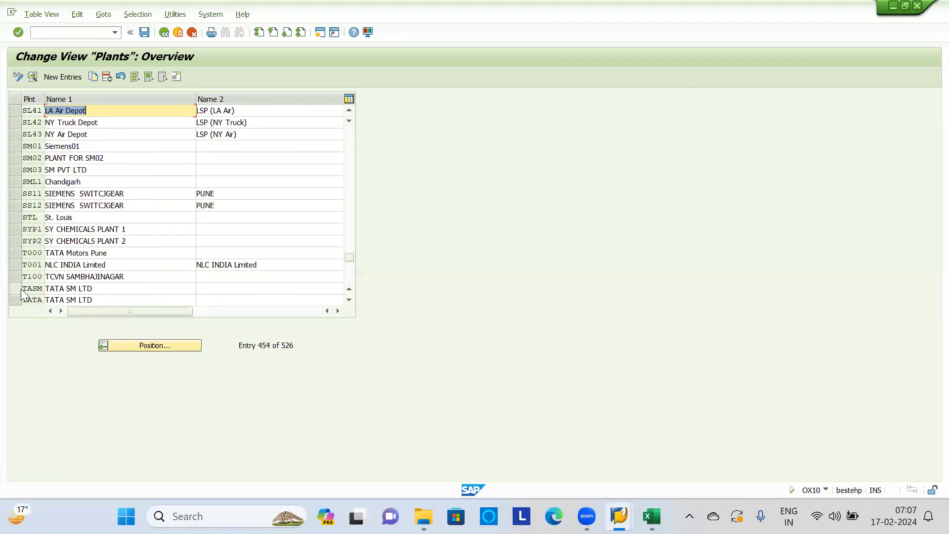
{"action": "left_click", "coordinate": [18, 253]}
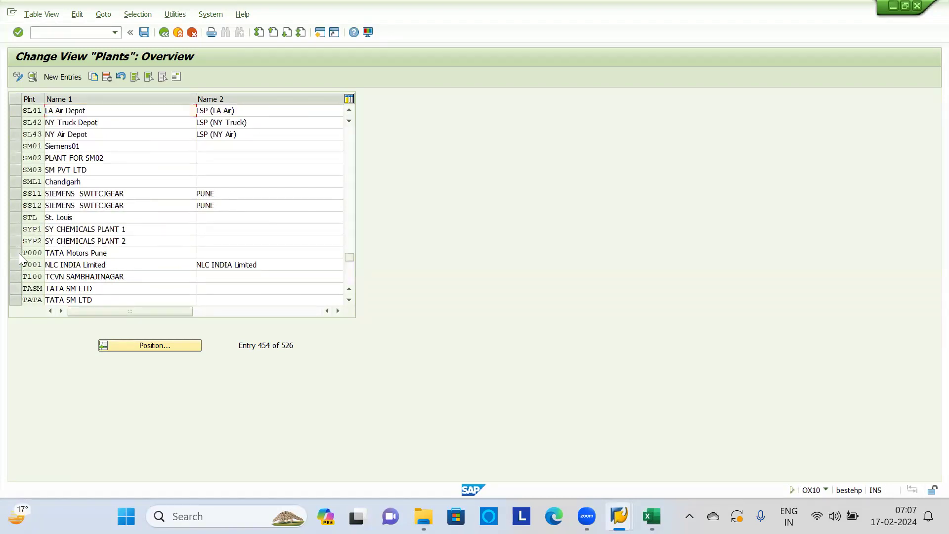
{"action": "left_click", "coordinate": [18, 253]}
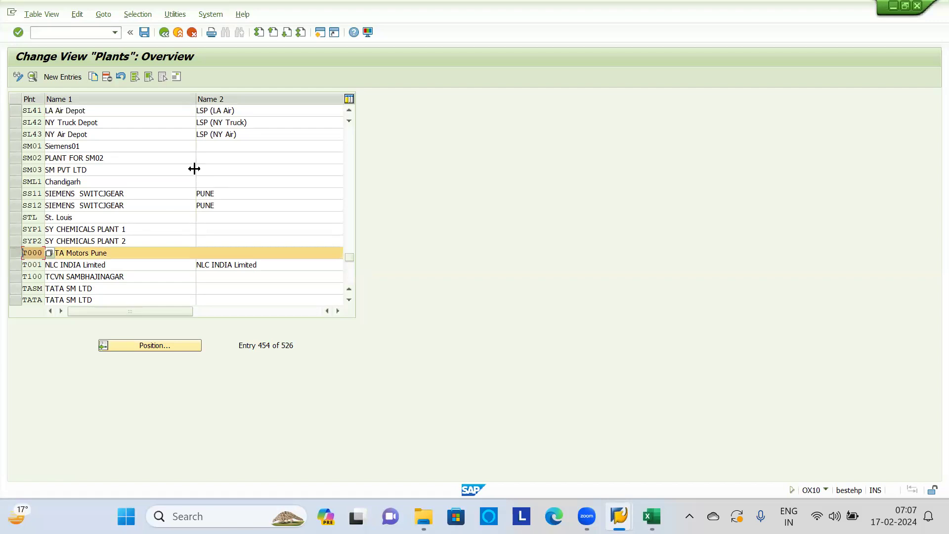
Switch to the SD01010 Excel workbook and set the plant code in cell D26 to T000
{"action": "key", "text": "alt+Tab"}
{"action": "key", "text": "alt+Tab"}
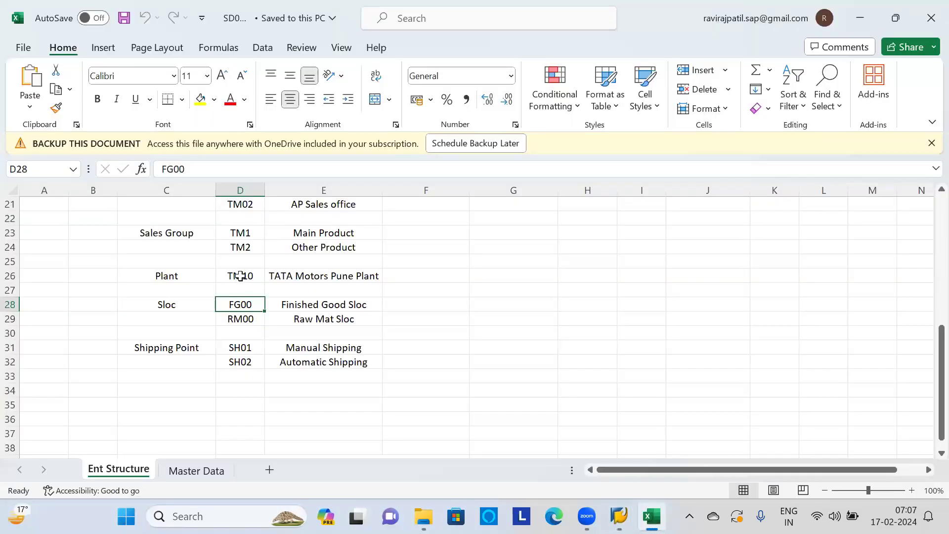
{"action": "left_click", "coordinate": [240, 276]}
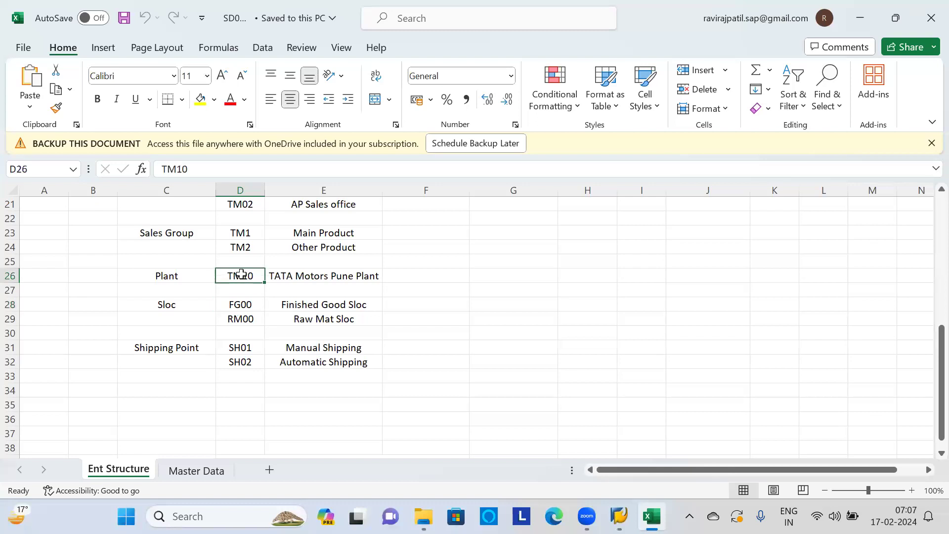
{"action": "type", "text": "t00"}
{"action": "key", "text": "BackSpace"}
{"action": "key", "text": "BackSpace"}
{"action": "key", "text": "BackSpace"}
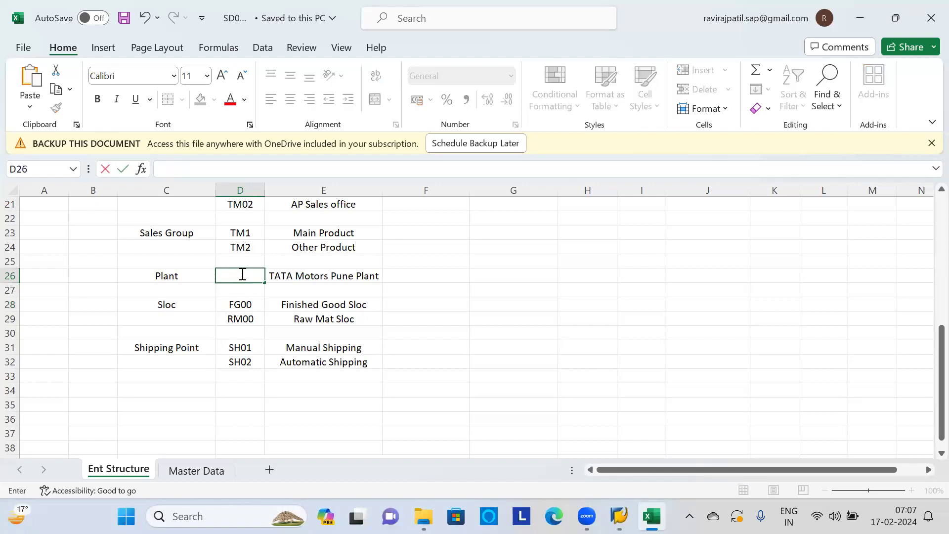
{"action": "key", "text": "Caps_Lock"}
{"action": "type", "text": "T000"}
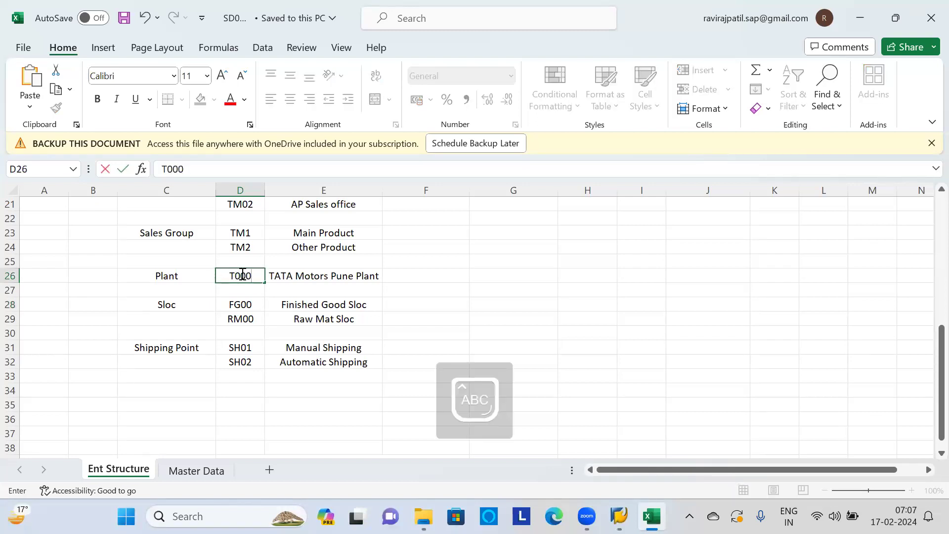
{"action": "key", "text": "Return"}
Switch to the VK11 condition session in SAP and open table T001K with transaction SE16N
{"action": "key", "text": "alt+Tab"}
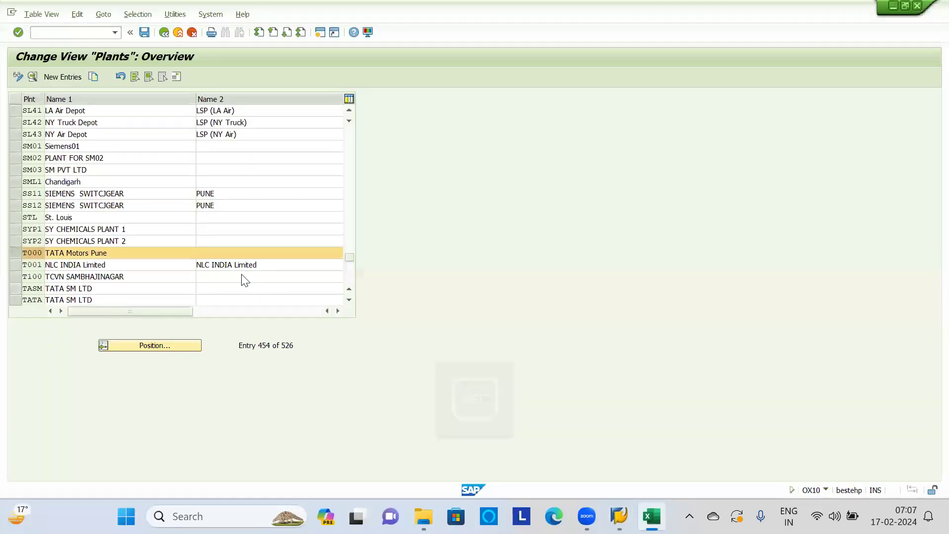
{"action": "key", "text": "alt+Tab"}
{"action": "key", "text": "alt+Tab"}
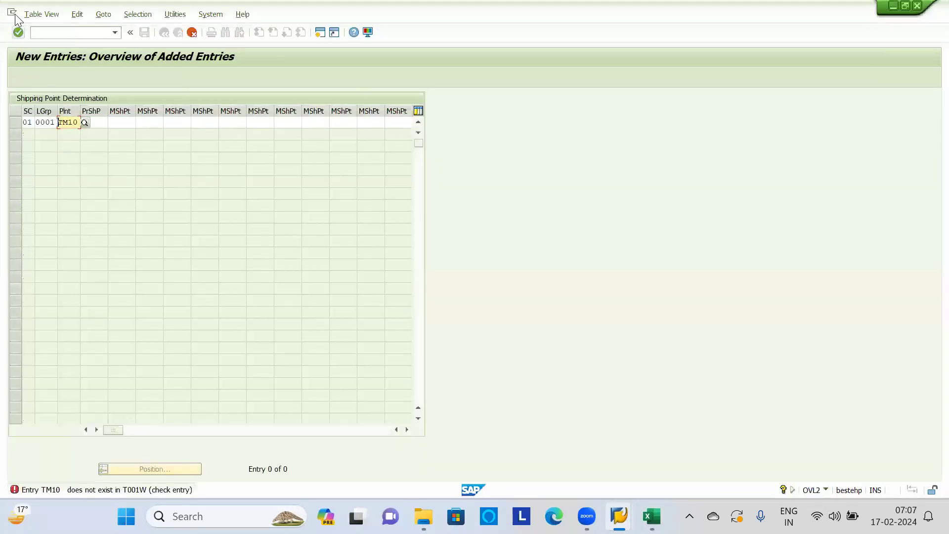
{"action": "key", "text": "alt+Tab"}
{"action": "key", "text": "alt+Tab"}
{"action": "key", "text": "alt+Tab"}
{"action": "key", "text": "alt+Tab"}
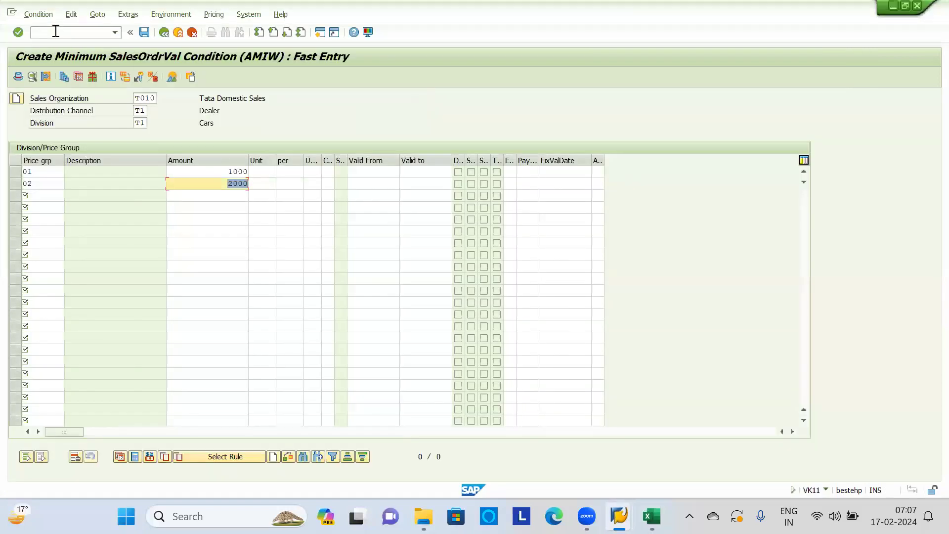
{"action": "left_click", "coordinate": [54, 32]}
{"action": "type", "text": "/NSE16N"}
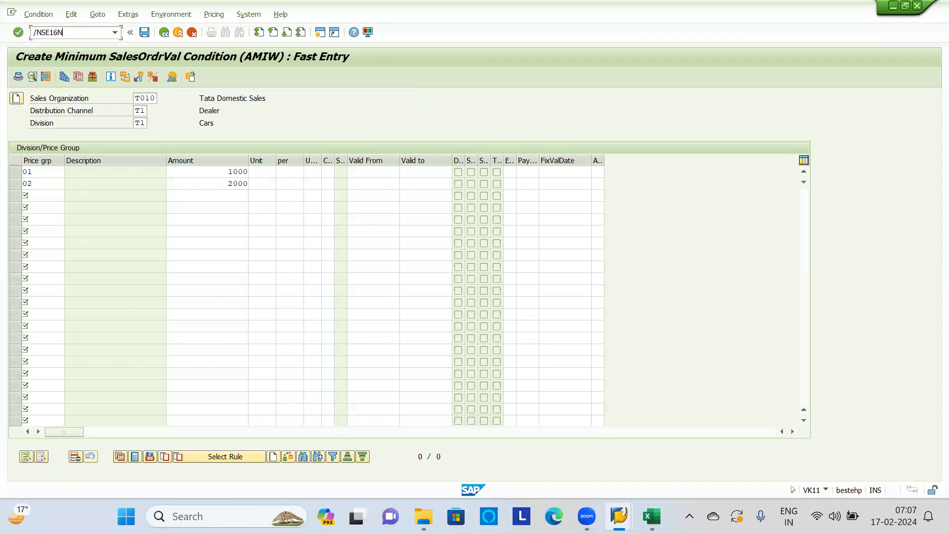
{"action": "key", "text": "Return"}
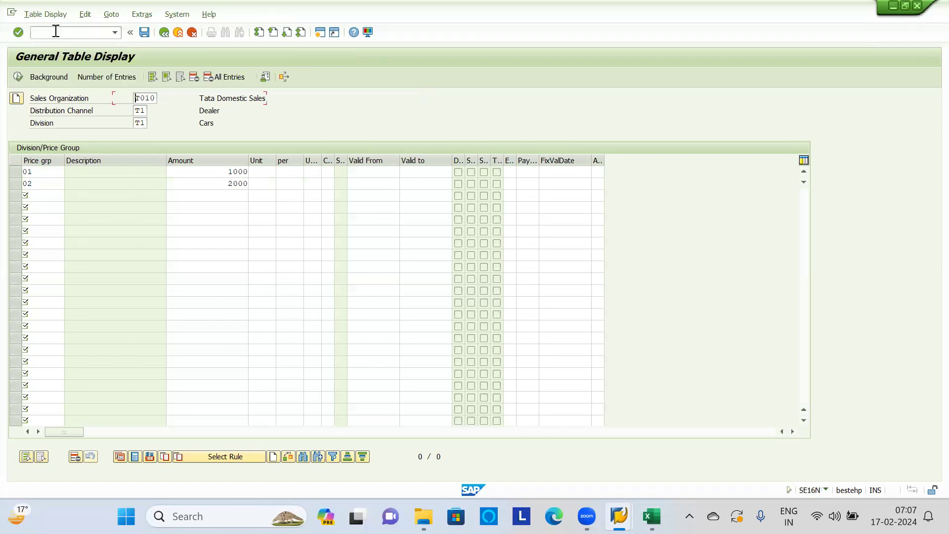
{"action": "type", "text": "T001K"}
{"action": "key", "text": "Return"}
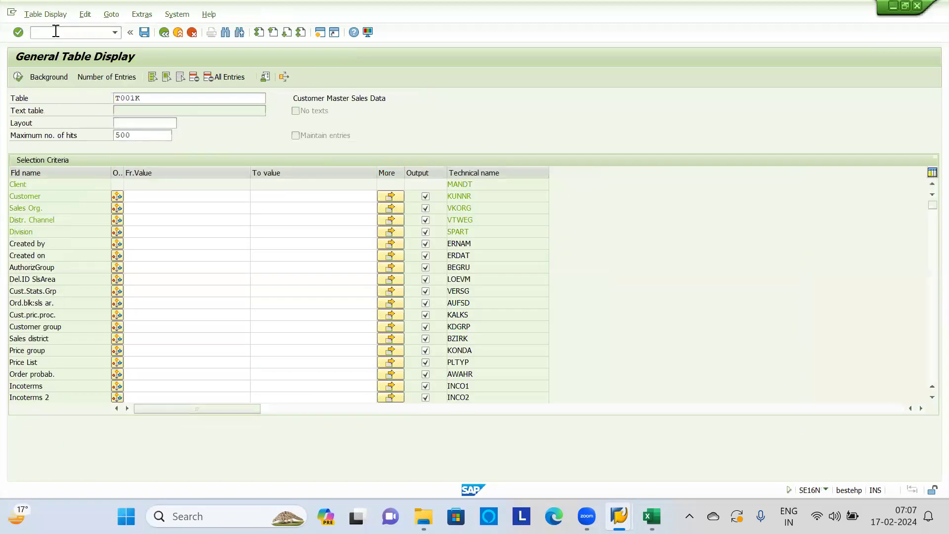
Display the T001K entries for valuation area T000 and check the assigned company code
{"action": "left_click", "coordinate": [161, 196]}
{"action": "type", "text": "T000"}
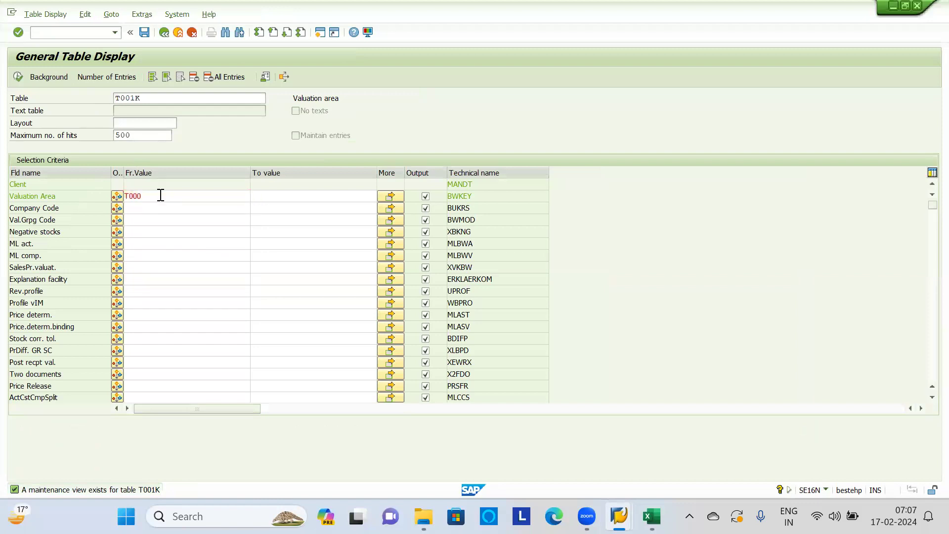
{"action": "double_click", "coordinate": [160, 195]}
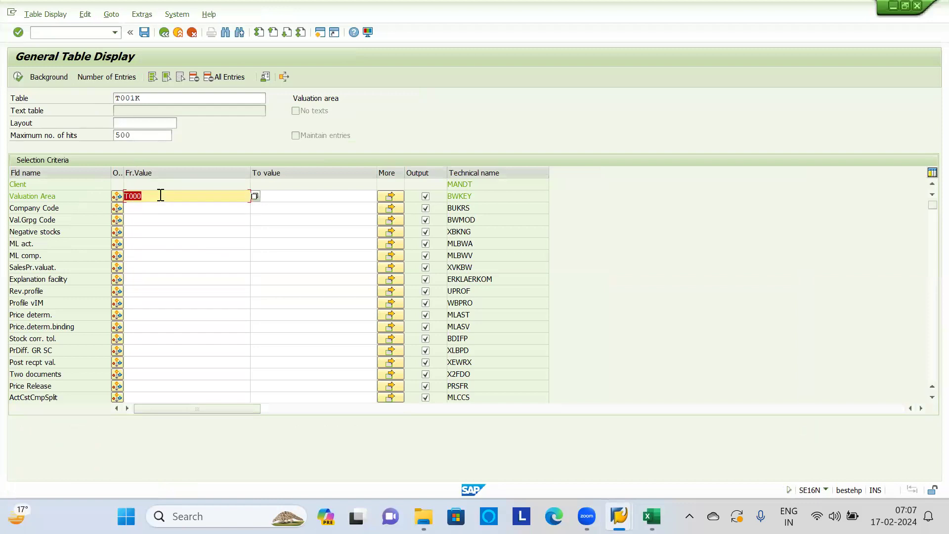
{"action": "left_click", "coordinate": [18, 76]}
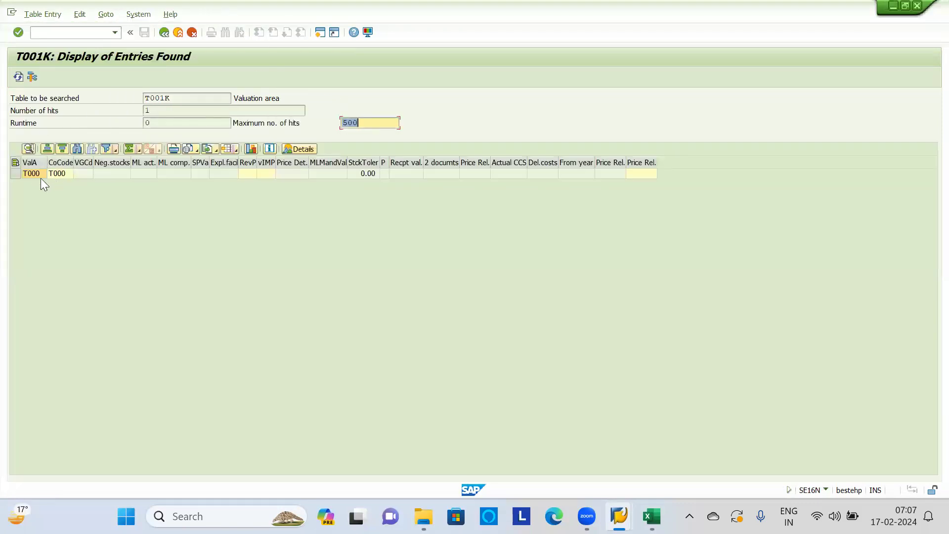
{"action": "left_click", "coordinate": [35, 176]}
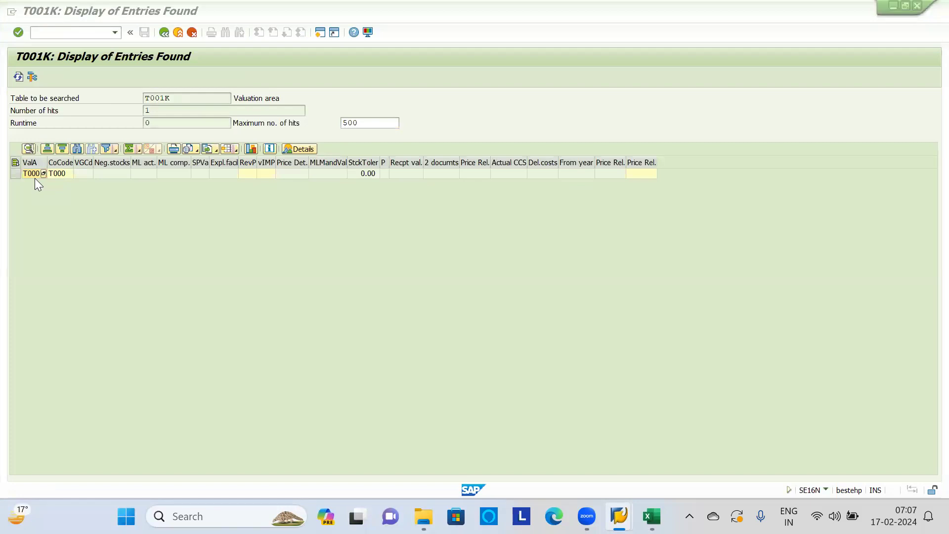
Switch to the OVL2 session and try to enter plant T000 for shipping condition 01 and loading group 0001 as a new entry
{"action": "key", "text": "alt+Tab"}
{"action": "key", "text": "alt+Tab"}
{"action": "key", "text": "alt+Tab"}
{"action": "key", "text": "alt+Tab"}
{"action": "key", "text": "alt+Up"}
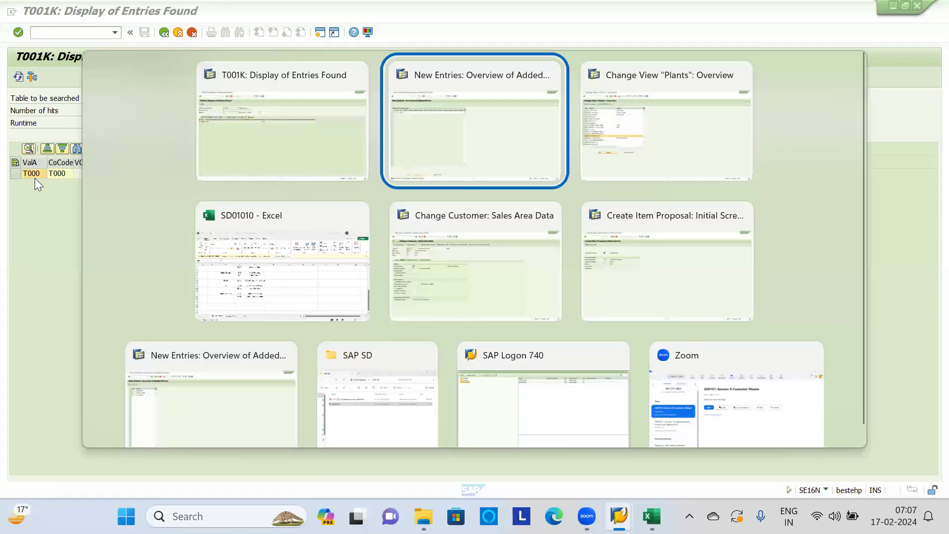
{"action": "type", "text": "T"}
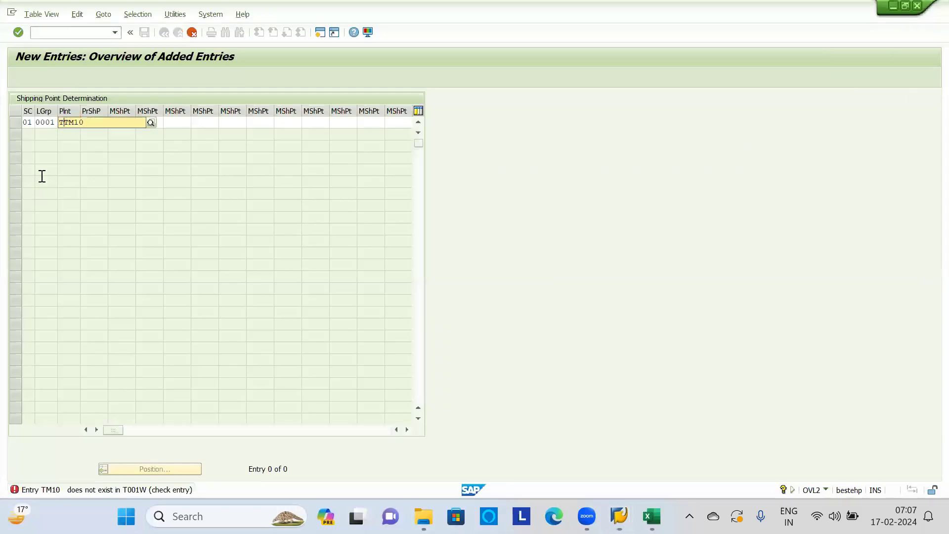
{"action": "type", "text": "000"}
{"action": "key", "text": "F4"}
{"action": "key", "text": "Delete"}
{"action": "key", "text": "Delete"}
{"action": "key", "text": "Delete"}
{"action": "key", "text": "Delete"}
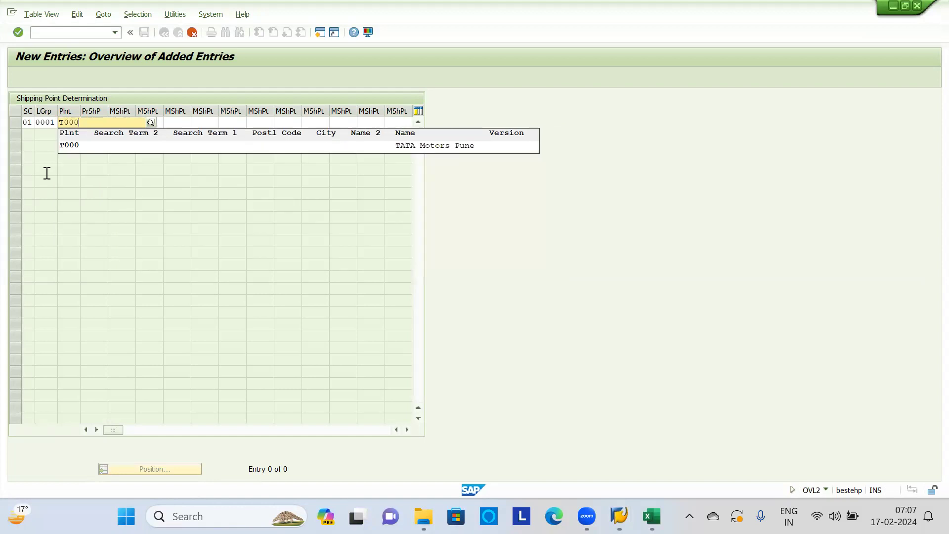
{"action": "key", "text": "Down"}
{"action": "key", "text": "Return"}
{"action": "key", "text": "Return"}
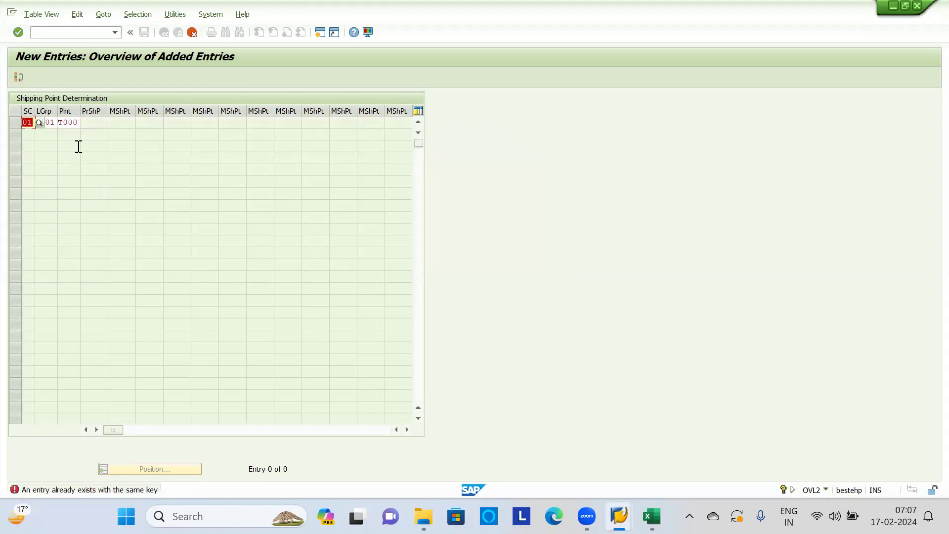
Discard the unsaved new entry and return to the Shipping Point Determination overview
{"action": "left_click", "coordinate": [192, 32]}
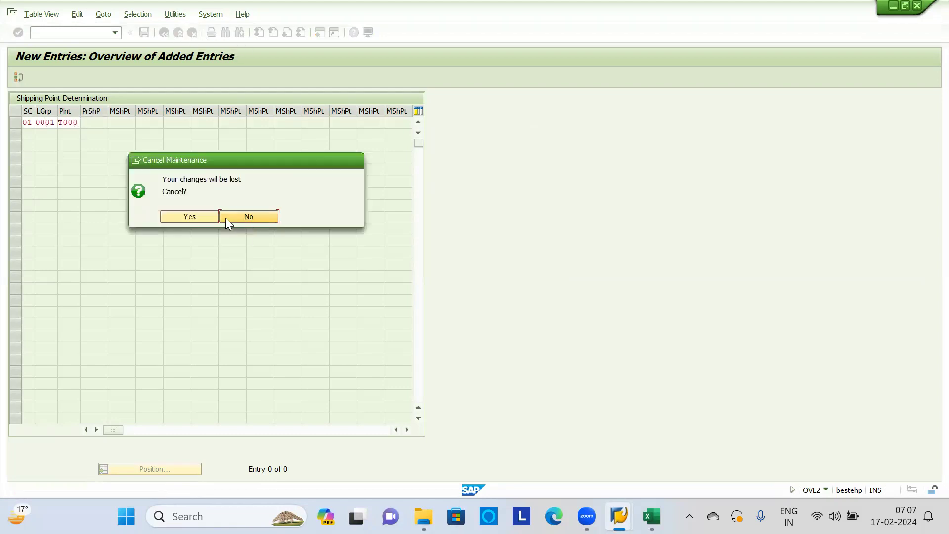
{"action": "left_click", "coordinate": [196, 214]}
{"action": "left_click", "coordinate": [140, 14]}
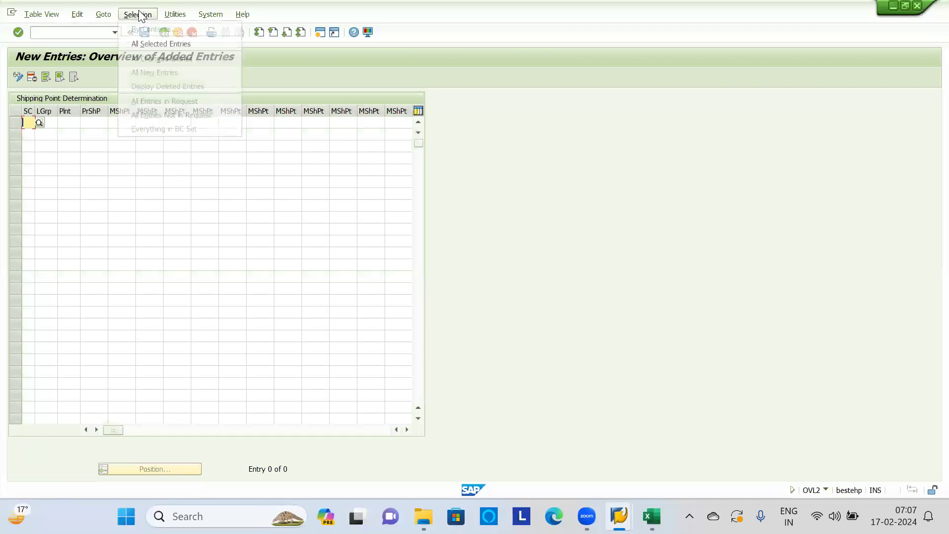
{"action": "left_click_drag", "start_coordinate": [379, 105], "coordinate": [195, 31]}
{"action": "left_click", "coordinate": [189, 33]}
Filter the shipping point determination entries by contents to plant T000
{"action": "left_click", "coordinate": [136, 14]}
{"action": "left_click", "coordinate": [144, 30]}
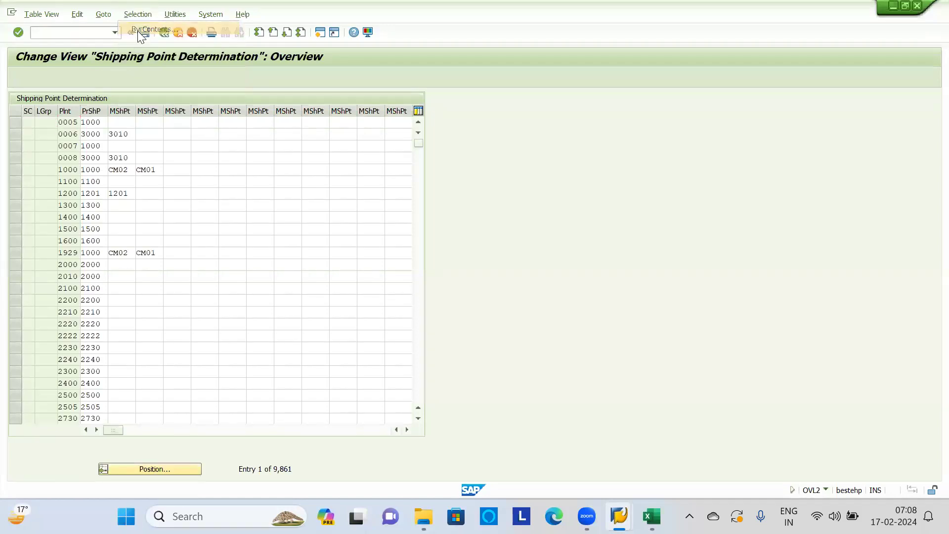
{"action": "left_click_drag", "start_coordinate": [254, 155], "coordinate": [158, 155]}
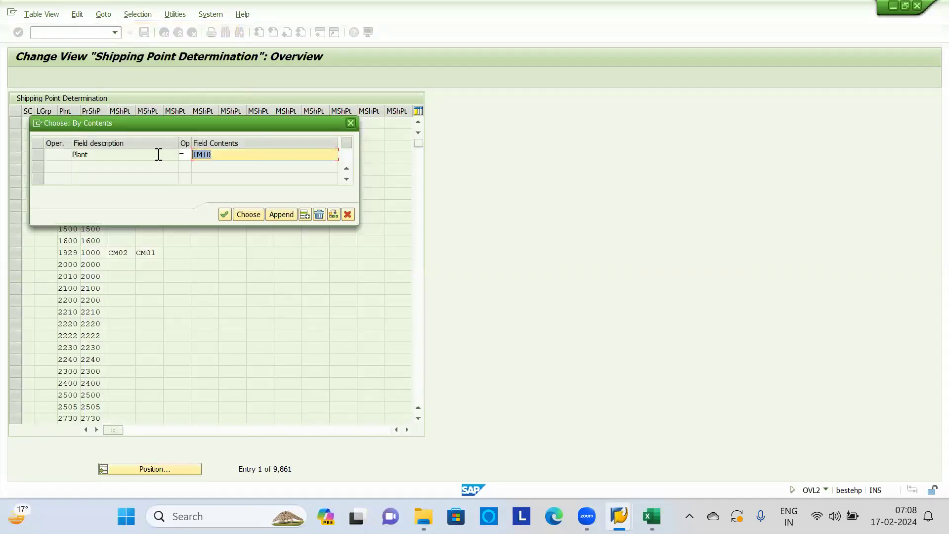
{"action": "type", "text": "T000"}
{"action": "left_click", "coordinate": [262, 220]}
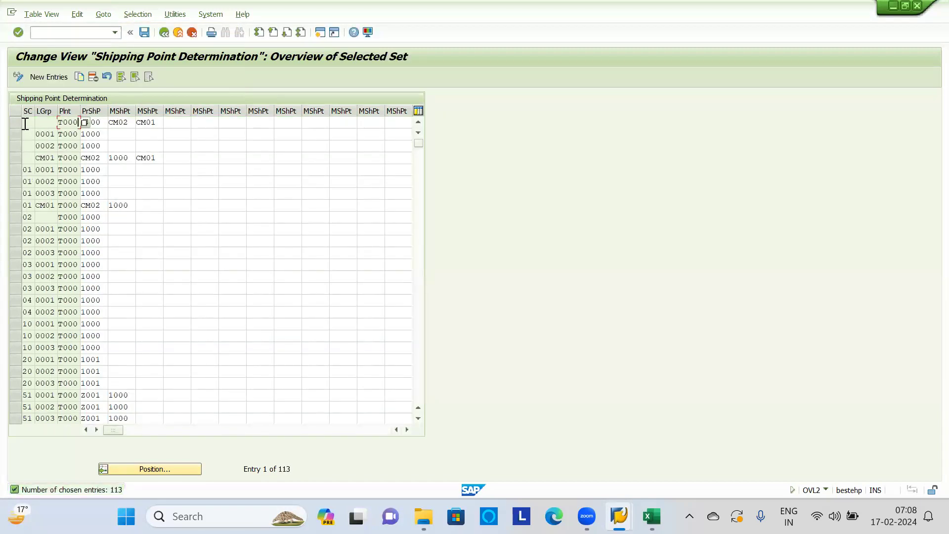
Try to set the proposed shipping point to SH01 for shipping condition 01, loading group 0001 and plant T000, and discard the change
{"action": "left_click", "coordinate": [25, 169]}
{"action": "double_click", "coordinate": [105, 171]}
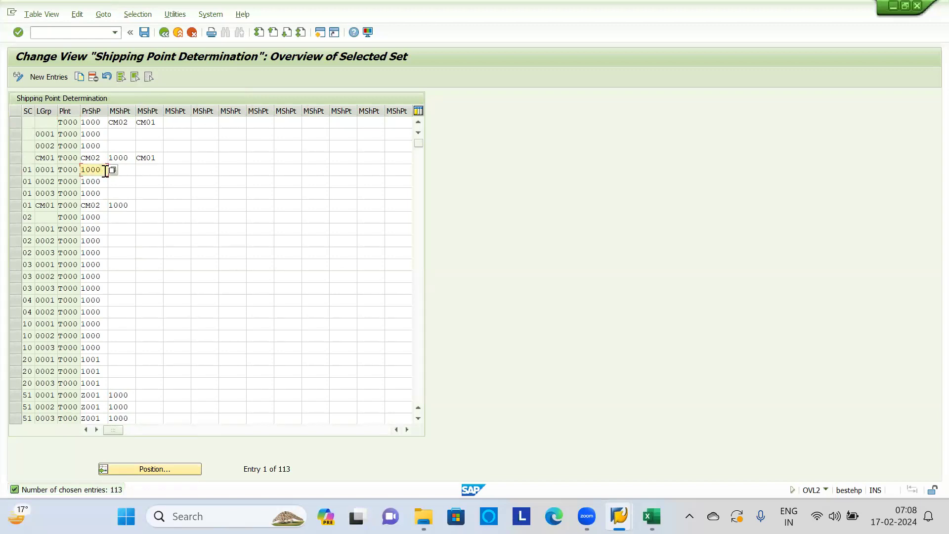
{"action": "left_click_drag", "start_coordinate": [106, 171], "coordinate": [63, 163]}
{"action": "key", "text": "alt+Tab"}
{"action": "key", "text": "alt+Tab"}
{"action": "key", "text": "alt+Tab"}
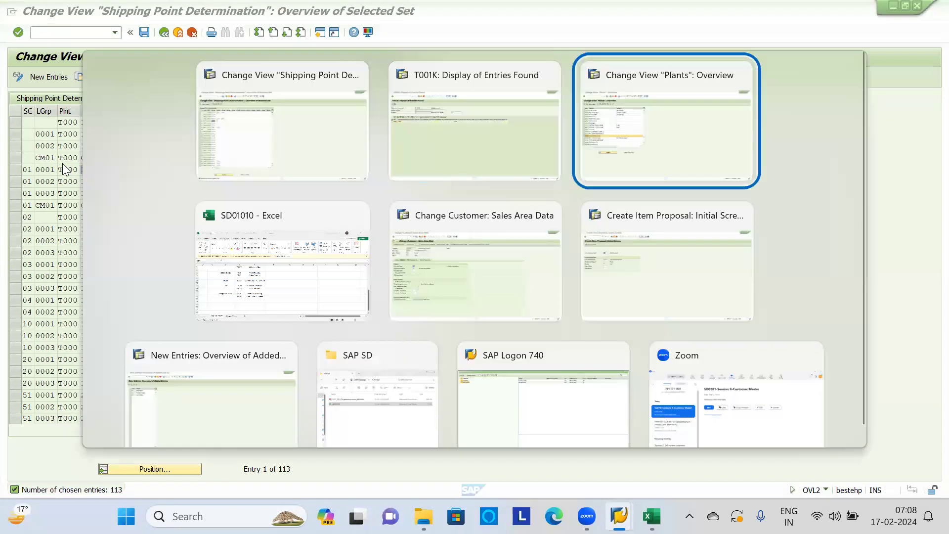
{"action": "key", "text": "alt+Tab"}
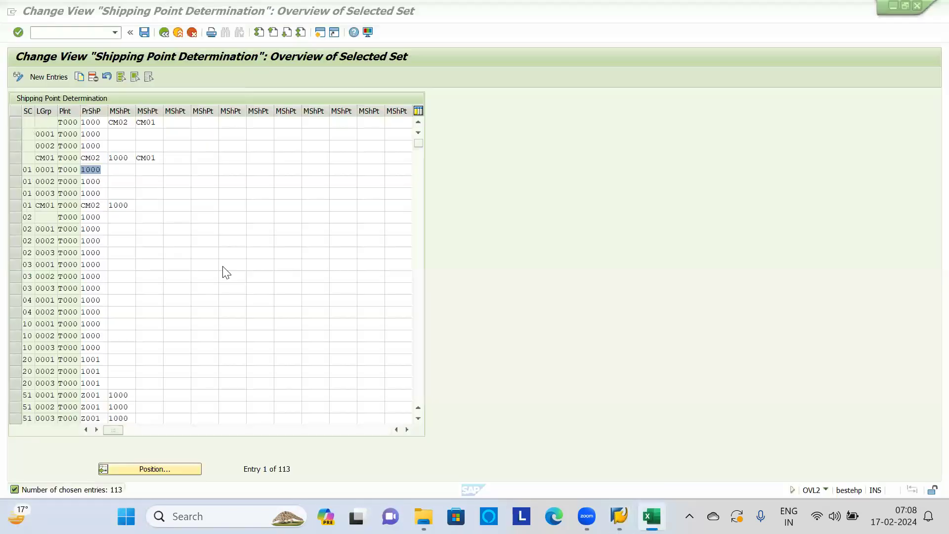
{"action": "type", "text": "sH01"}
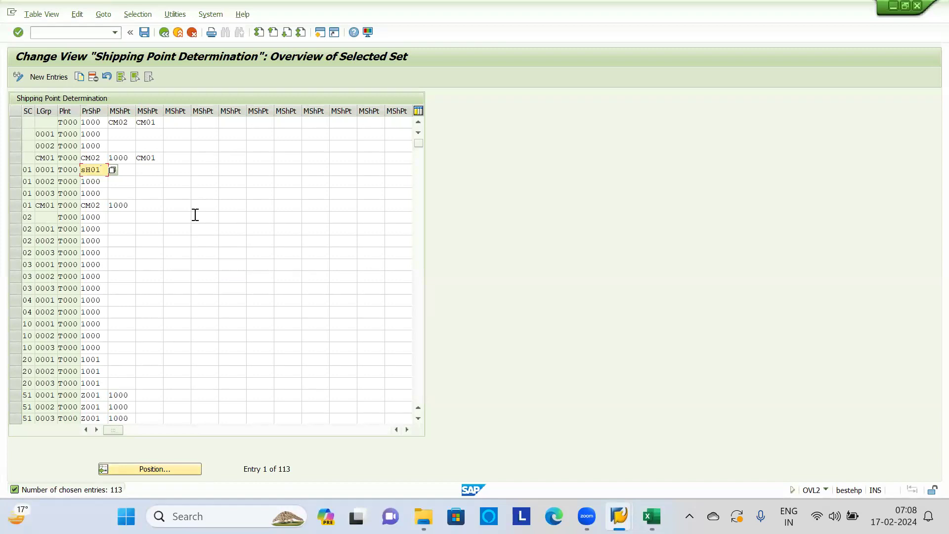
{"action": "key", "text": "Return"}
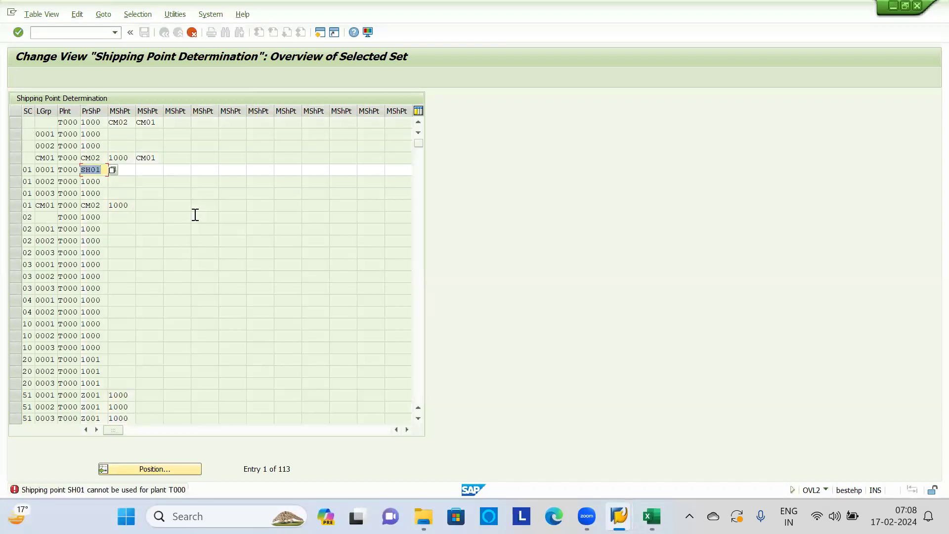
{"action": "key", "text": "Return"}
{"action": "key", "text": "Return"}
{"action": "left_click", "coordinate": [193, 32]}
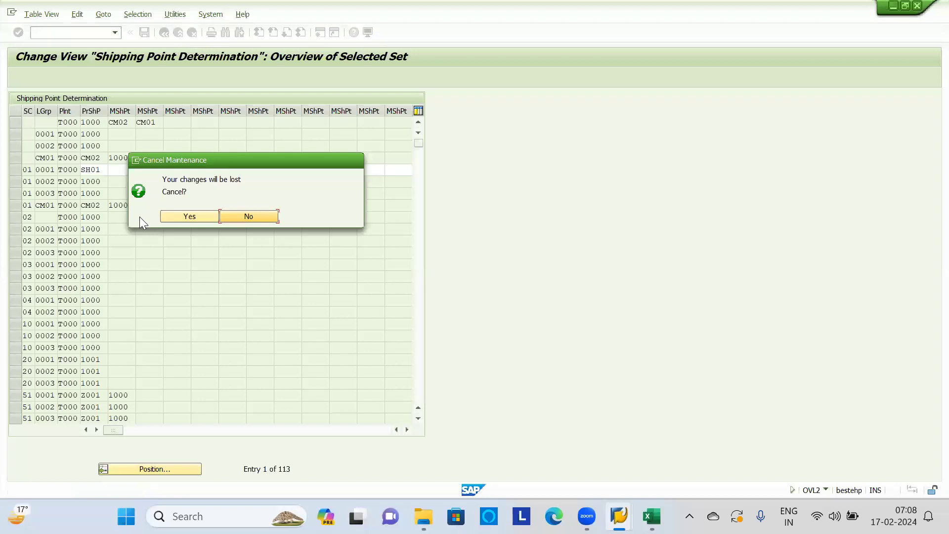
{"action": "left_click", "coordinate": [188, 218]}
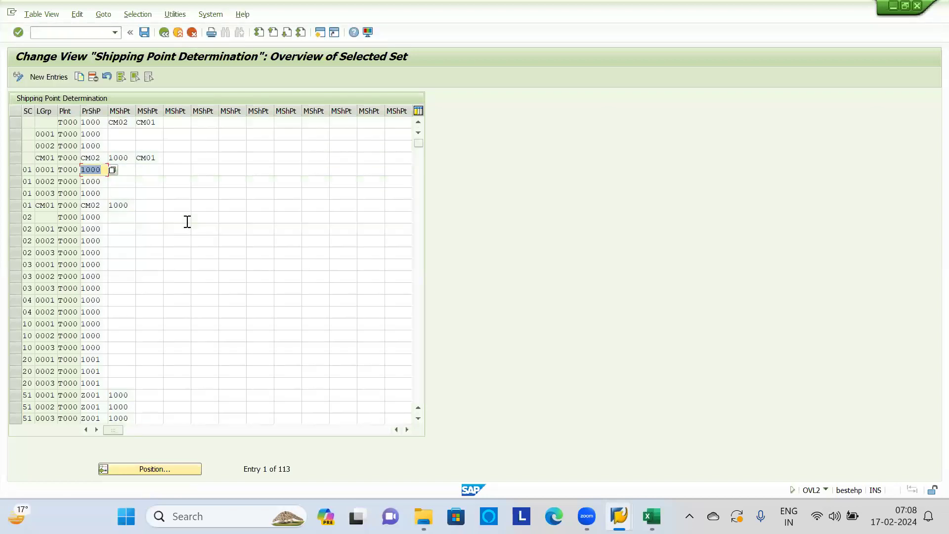
Switch to the XD02 customer session and review the Shipping Conditions field in the shipping data
{"action": "key", "text": "alt+Tab"}
{"action": "key", "text": "alt+Tab"}
{"action": "key", "text": "alt+Tab"}
{"action": "key", "text": "alt+Tab"}
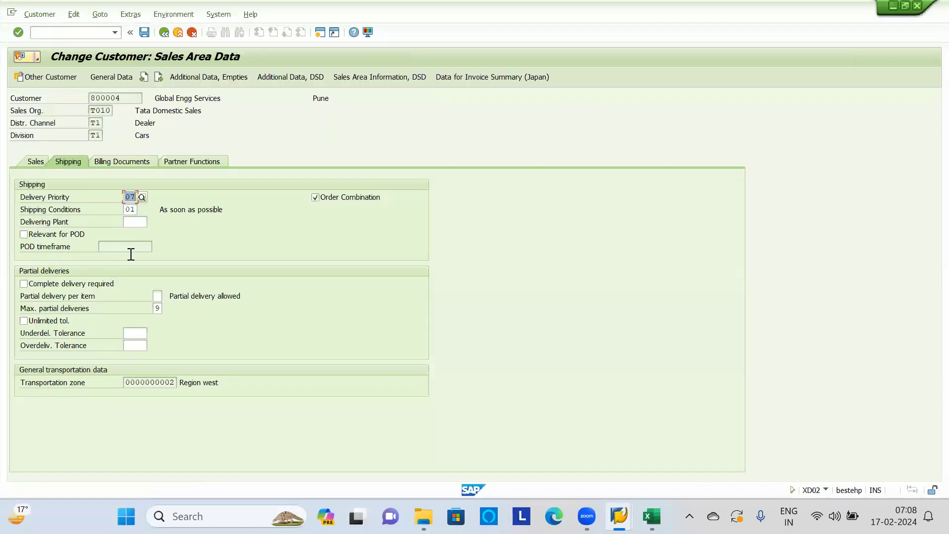
{"action": "left_click", "coordinate": [134, 210]}
{"action": "left_click_drag", "start_coordinate": [135, 207], "coordinate": [146, 208]}
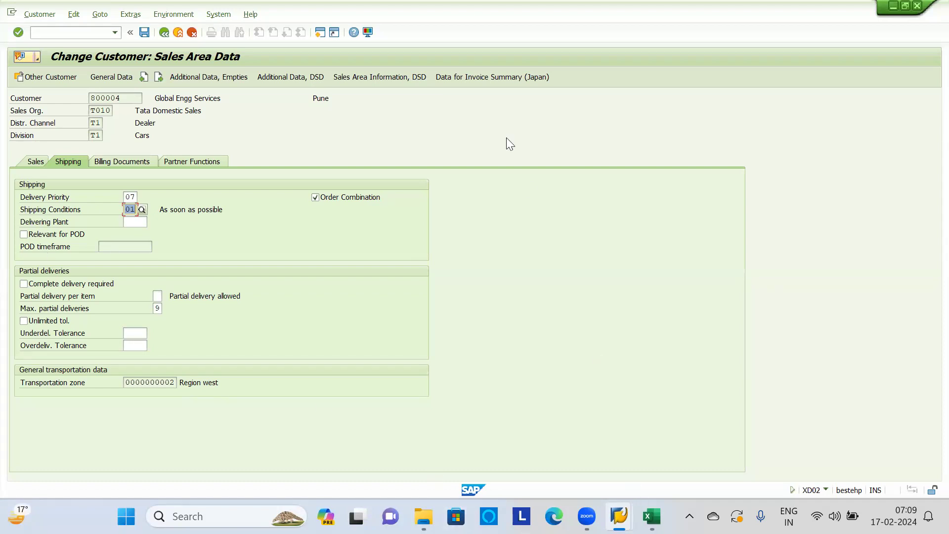
Save the customer's sales area data, close the customer selection dialog, and dismiss the Express Information message
{"action": "left_click", "coordinate": [143, 35]}
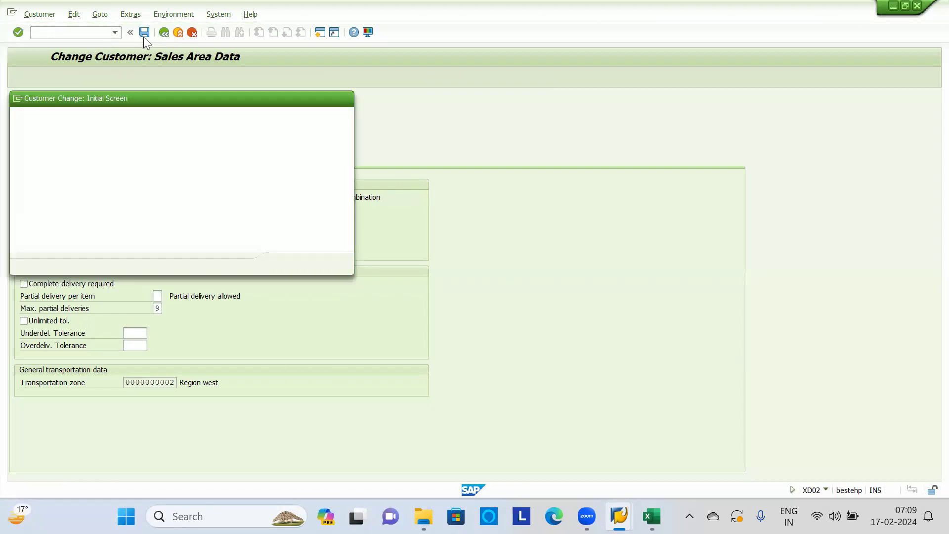
{"action": "left_click", "coordinate": [345, 99]}
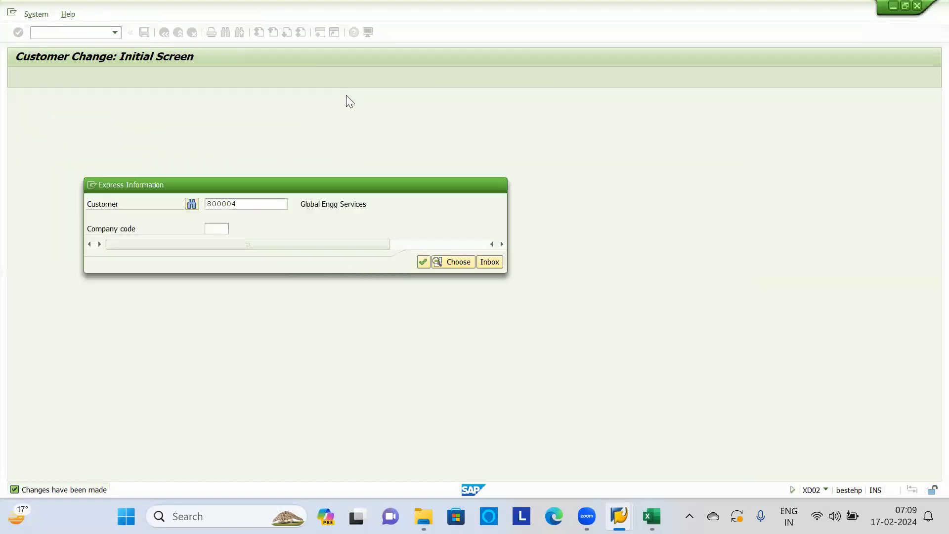
{"action": "left_click", "coordinate": [421, 262]}
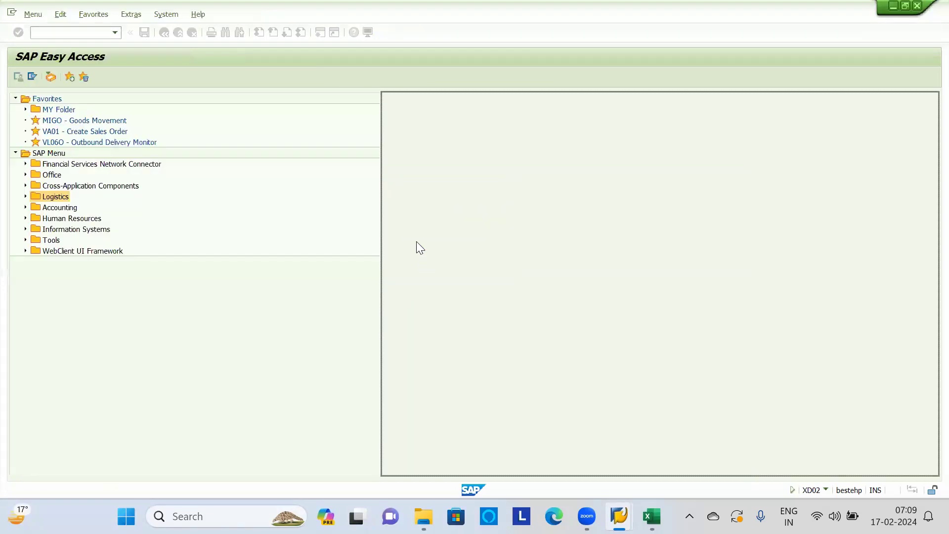